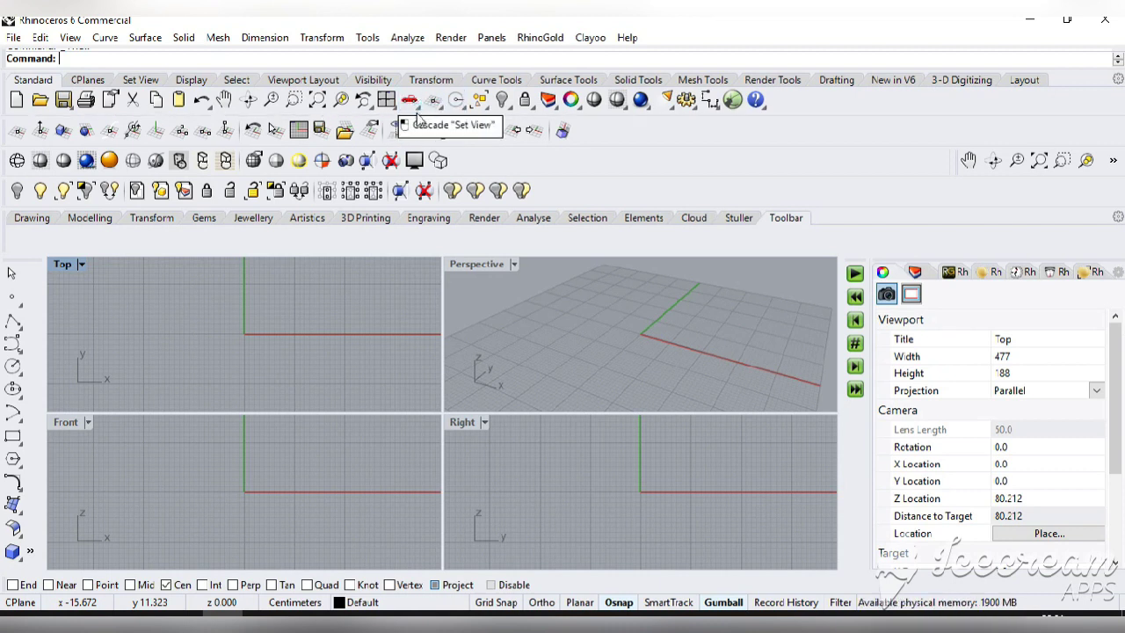
Maximize the Top viewport and draw a circle centred at about 7.8, 4.4, extending past the vertical axis.
{"action": "double_click", "coordinate": [63, 264]}
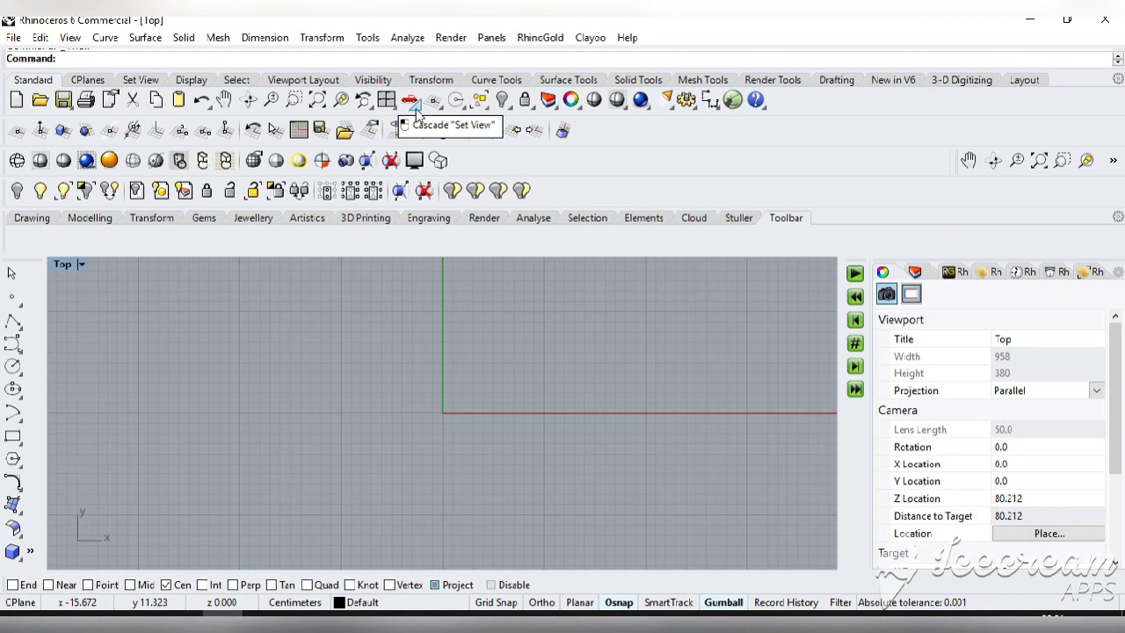
{"action": "left_click", "coordinate": [12, 365]}
{"action": "left_click", "coordinate": [520, 368]}
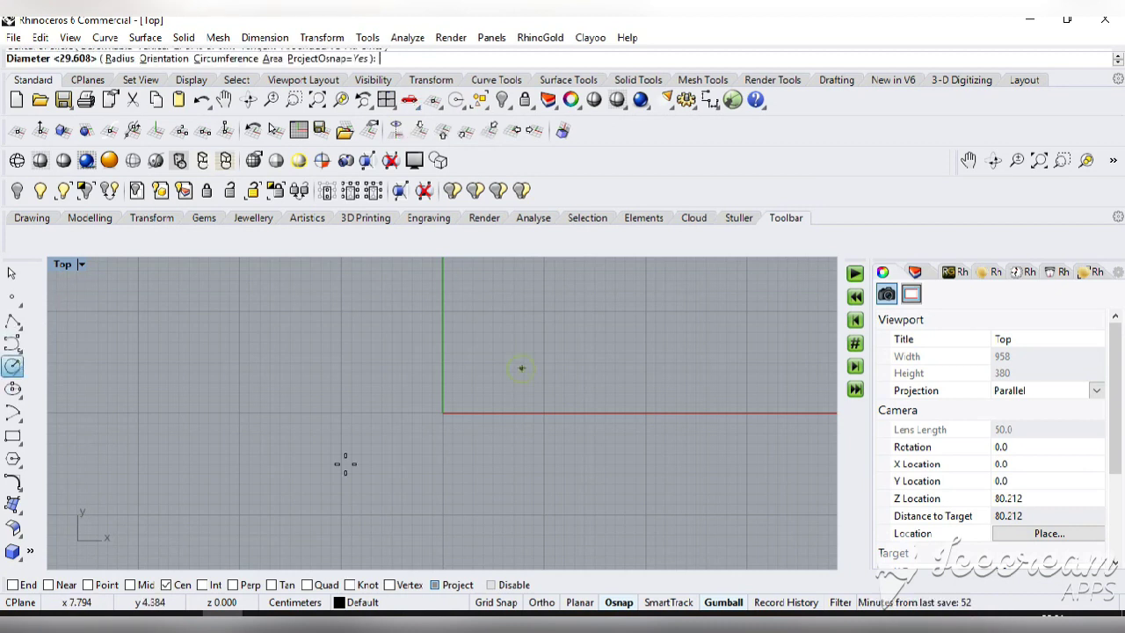
{"action": "left_click", "coordinate": [381, 395]}
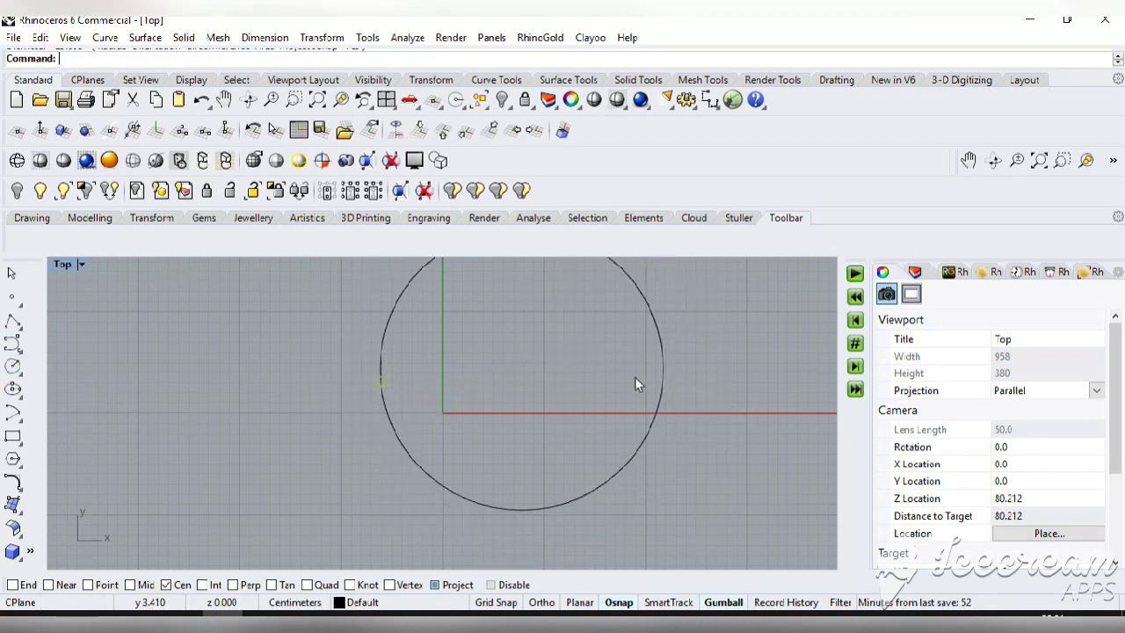
Rotate the maximized view of the circle and reset it to the Top view.
{"action": "left_click", "coordinate": [417, 104]}
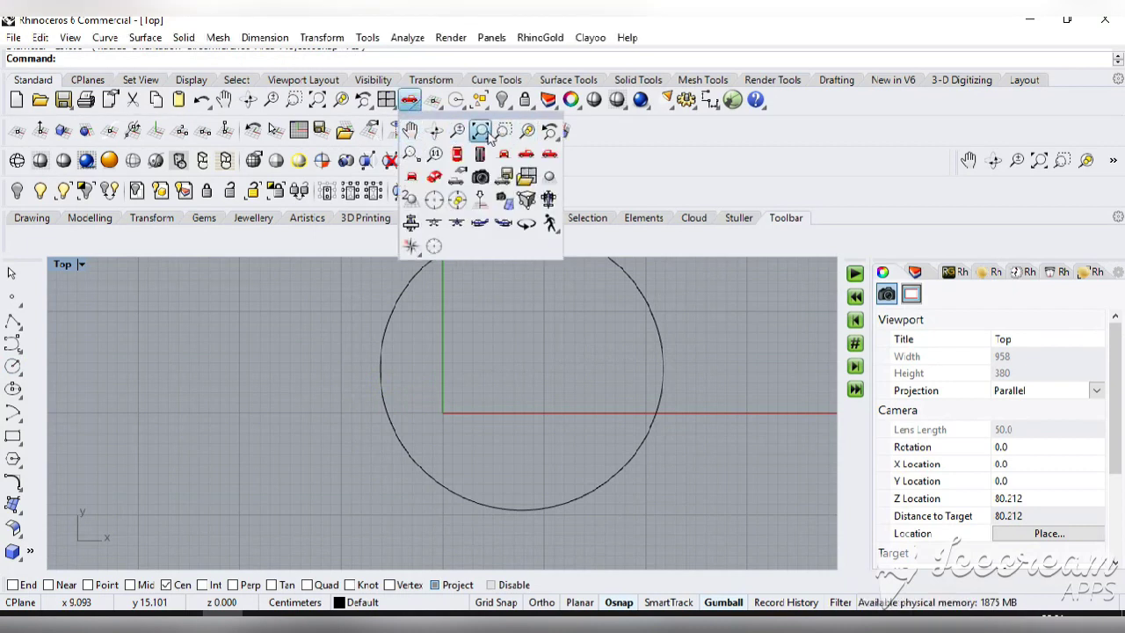
{"action": "left_click", "coordinate": [437, 131]}
{"action": "left_click_drag", "start_coordinate": [303, 381], "coordinate": [355, 273]}
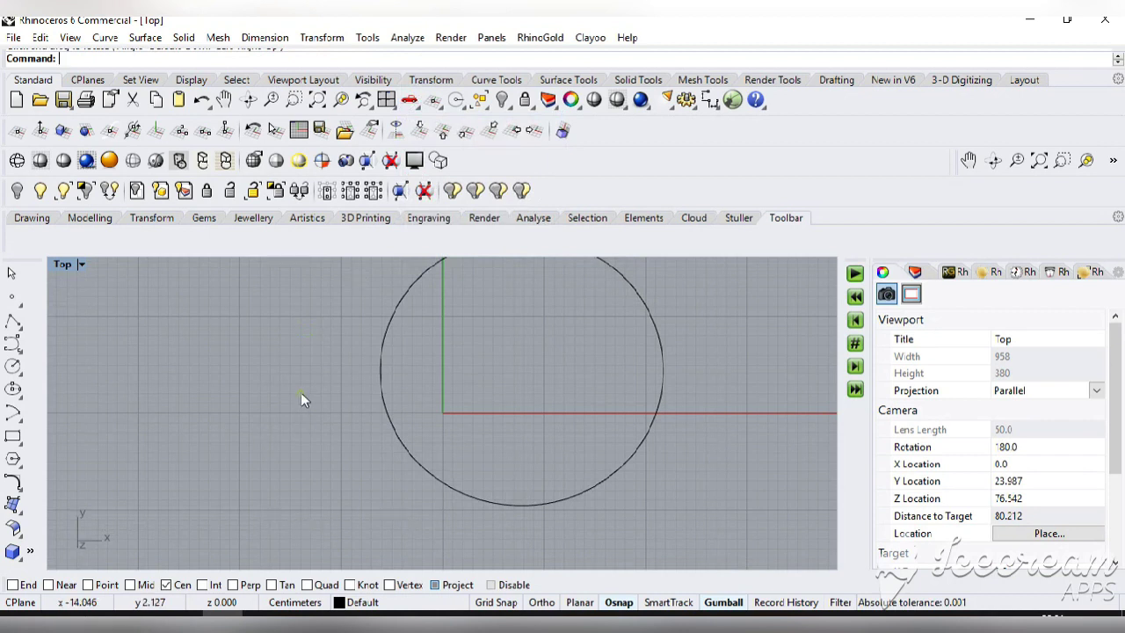
{"action": "left_click", "coordinate": [409, 99]}
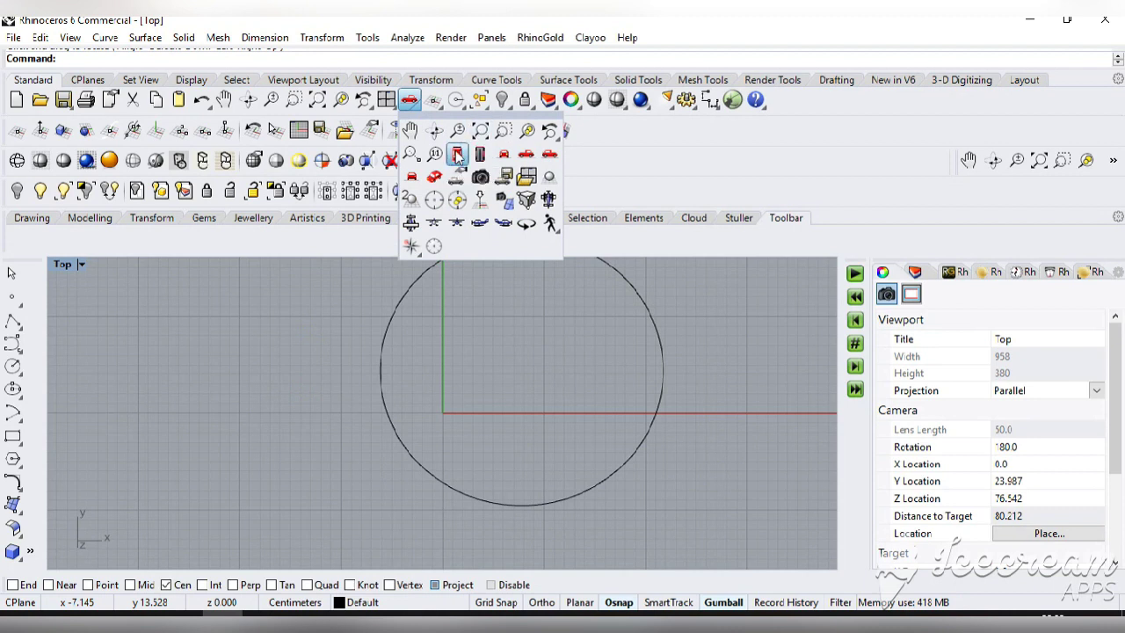
{"action": "left_click", "coordinate": [458, 155]}
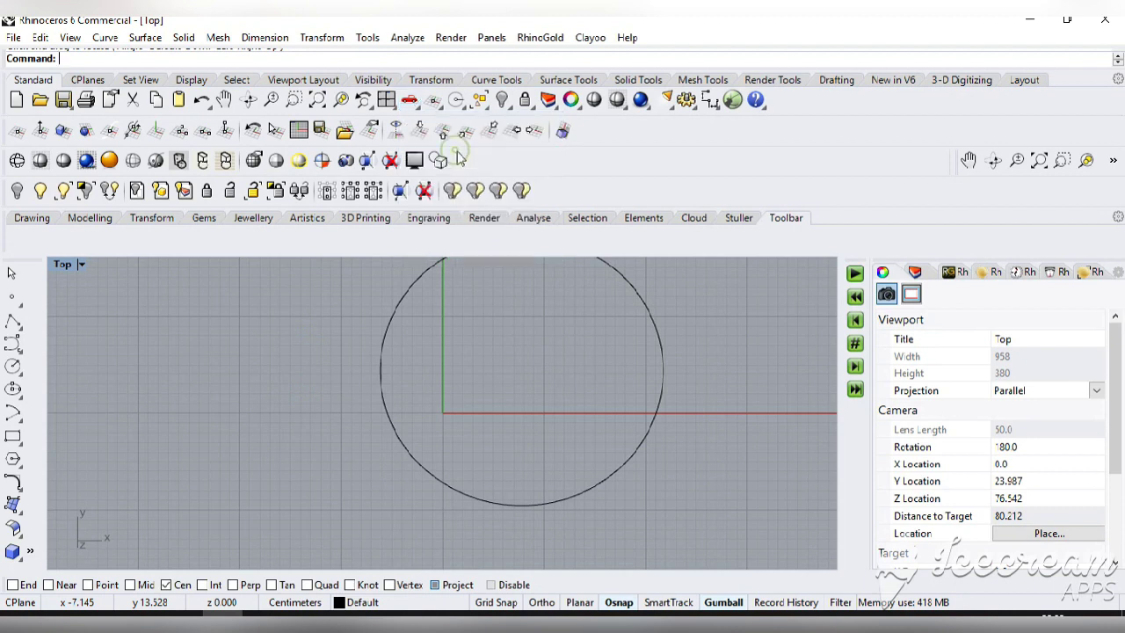
Restore the four-viewport layout and switch the Perspective viewport through the Front, Left and Perspective views.
{"action": "left_click", "coordinate": [392, 102]}
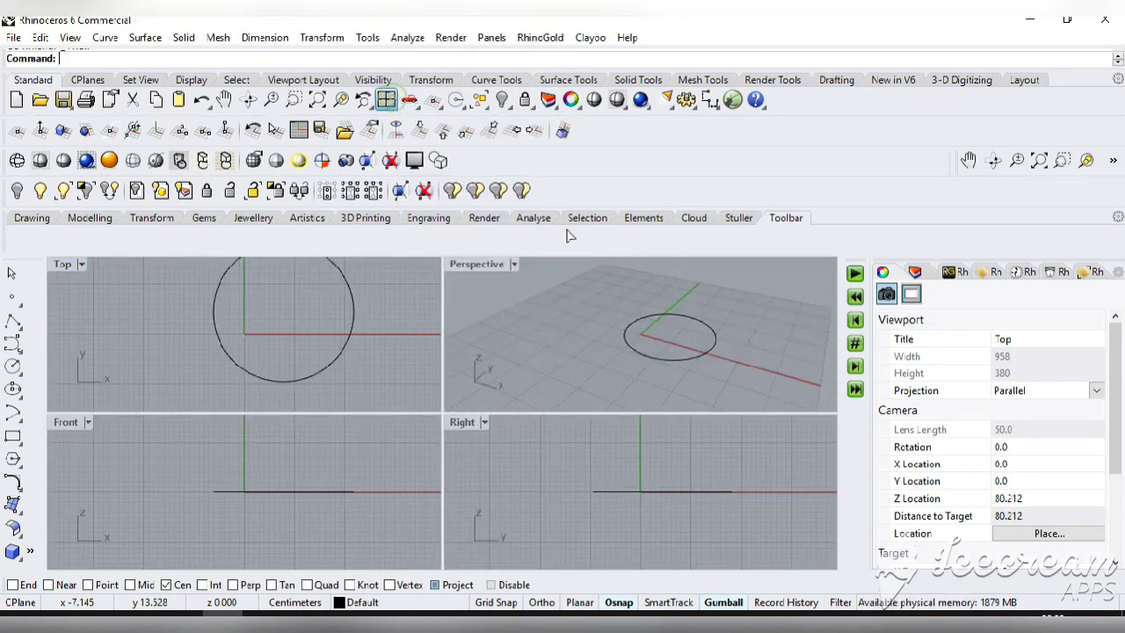
{"action": "left_click", "coordinate": [409, 100]}
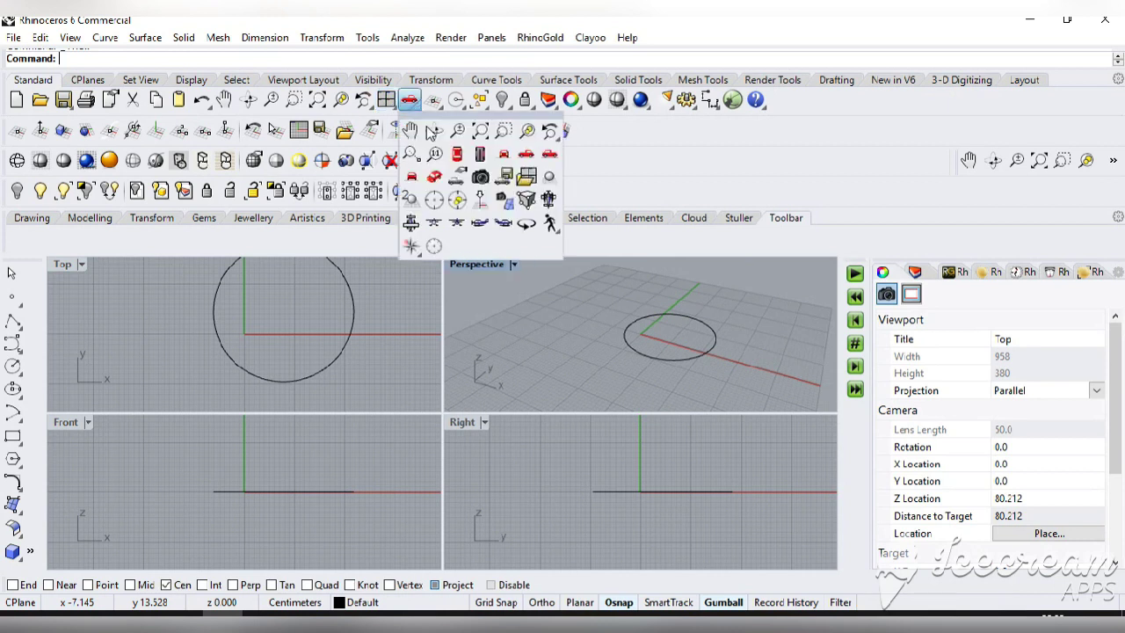
{"action": "left_click", "coordinate": [506, 156]}
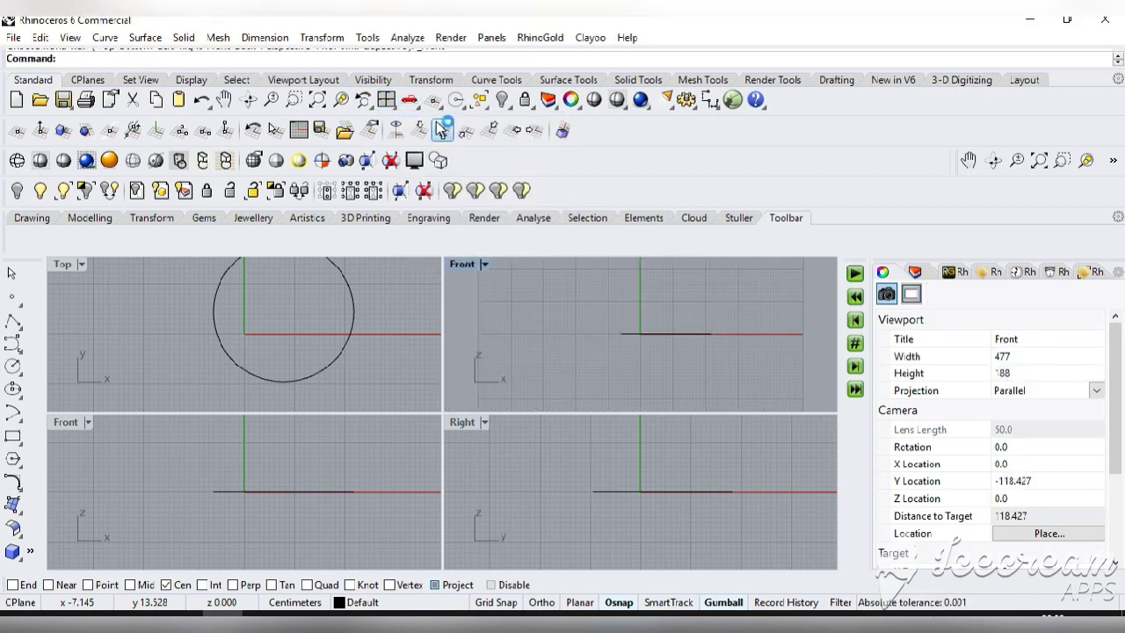
{"action": "left_click", "coordinate": [409, 100]}
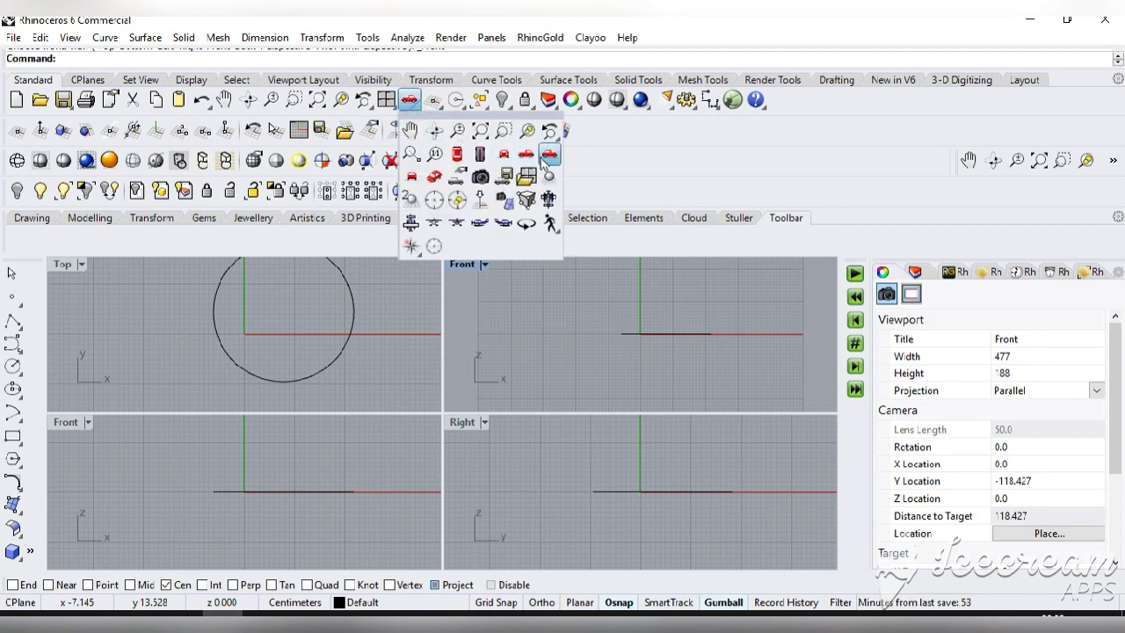
{"action": "left_click", "coordinate": [525, 158]}
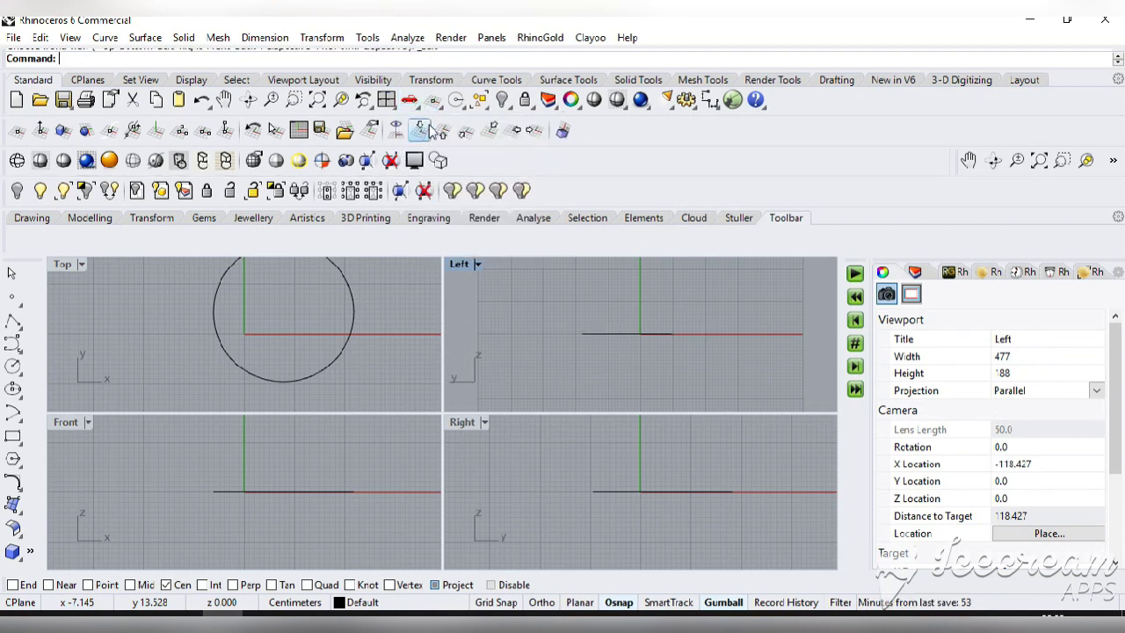
{"action": "left_click", "coordinate": [409, 100]}
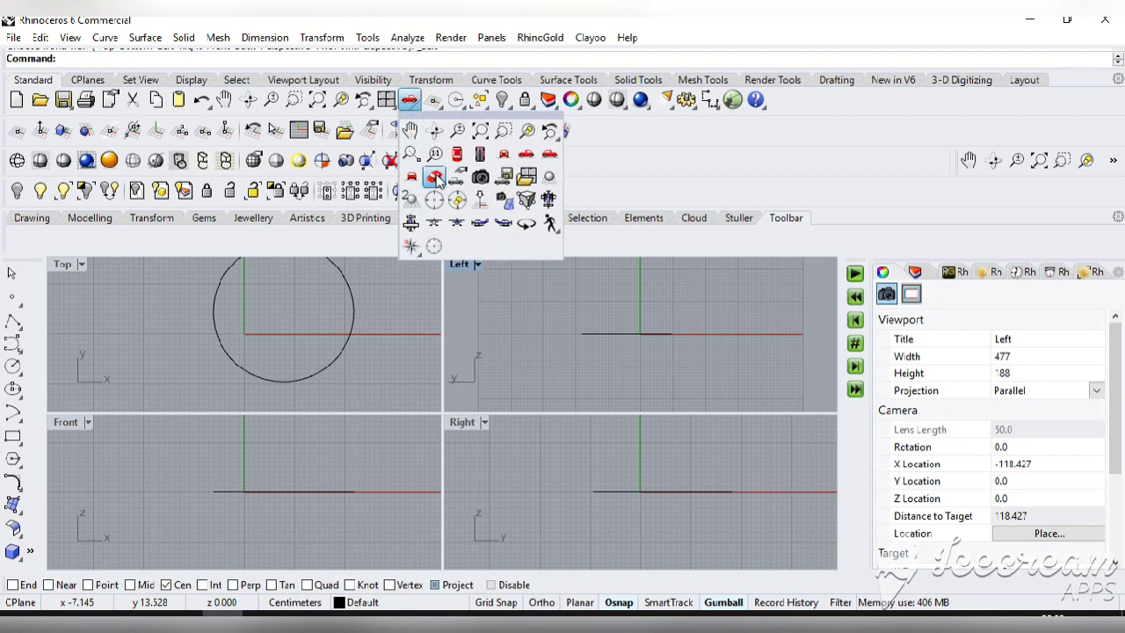
{"action": "left_click", "coordinate": [433, 175]}
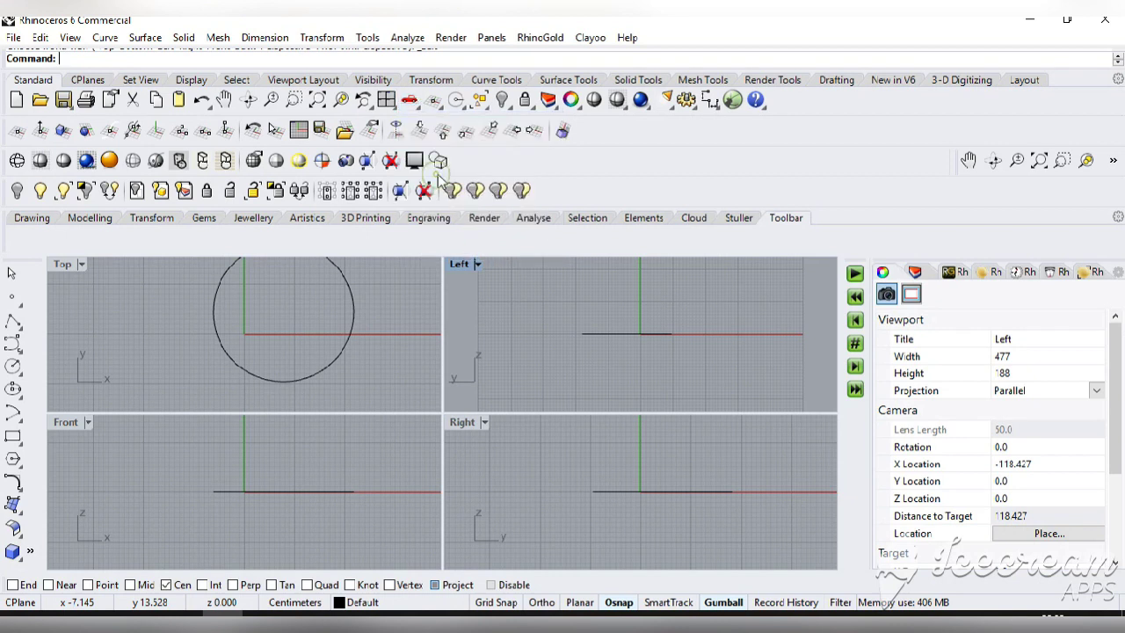
Switch the Perspective viewport through the construction plane's Bottom, Top and Right views.
{"action": "left_click", "coordinate": [419, 105]}
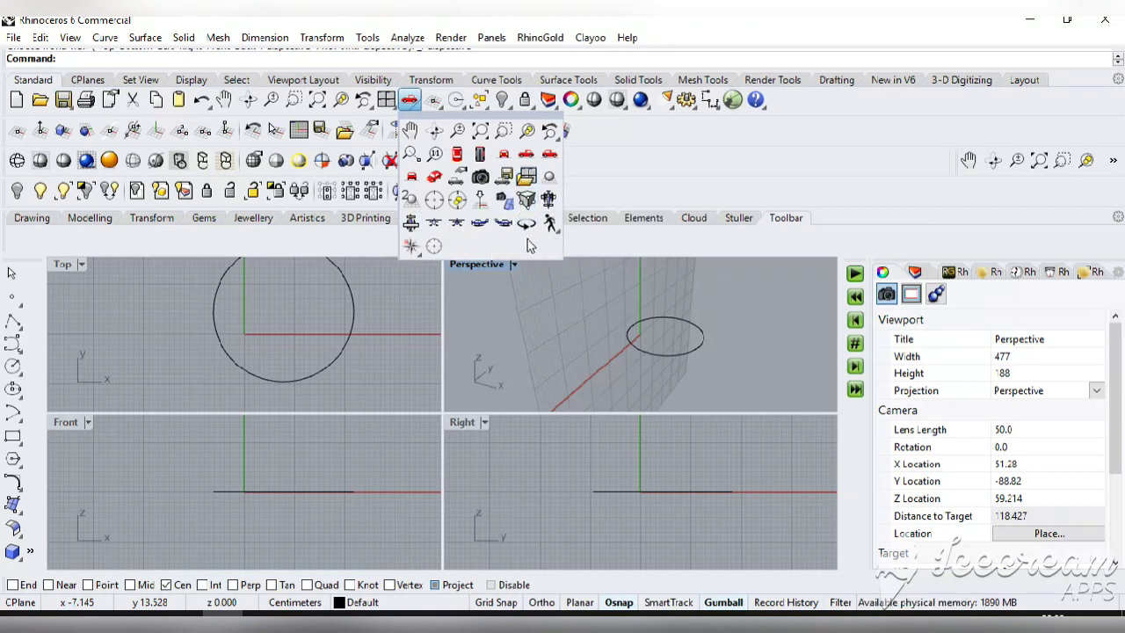
{"action": "left_click", "coordinate": [548, 200]}
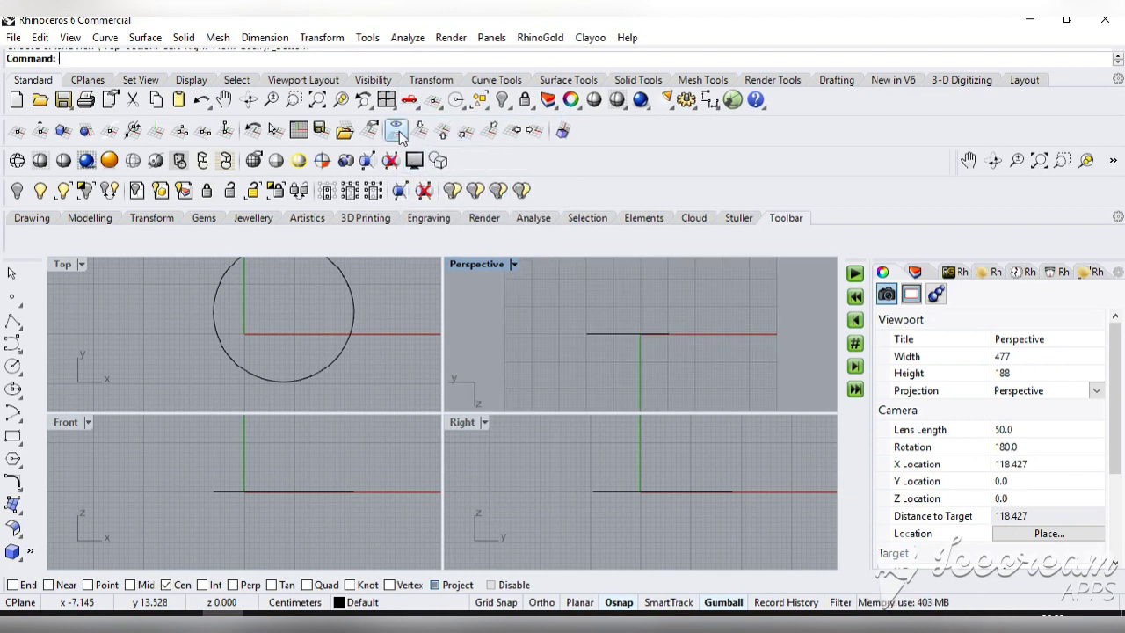
{"action": "left_click", "coordinate": [417, 106]}
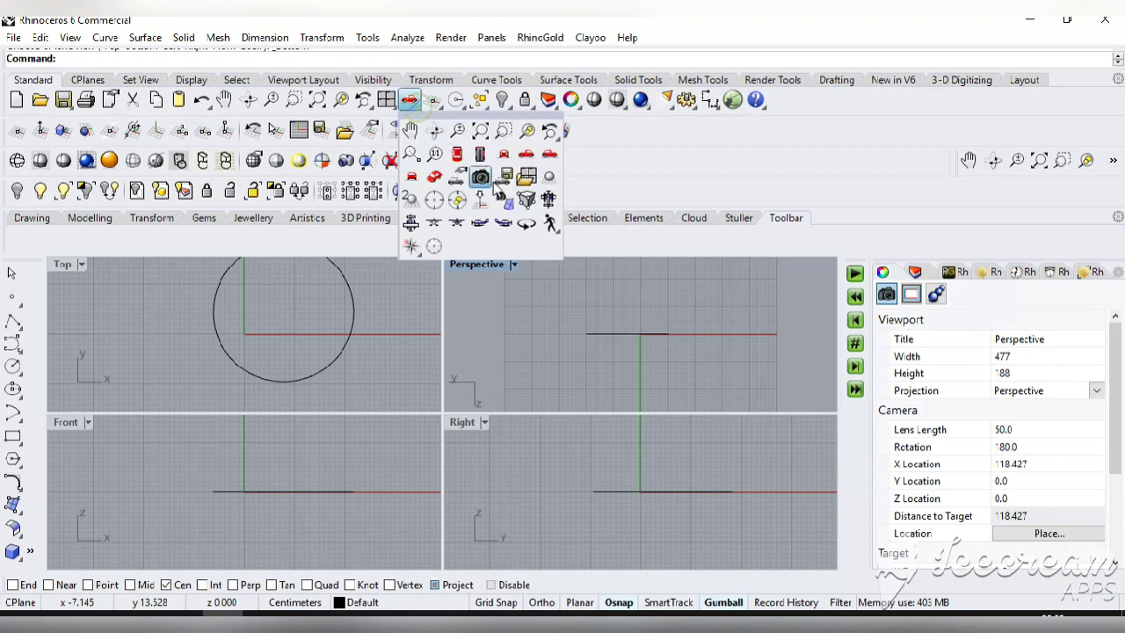
{"action": "left_click", "coordinate": [411, 225]}
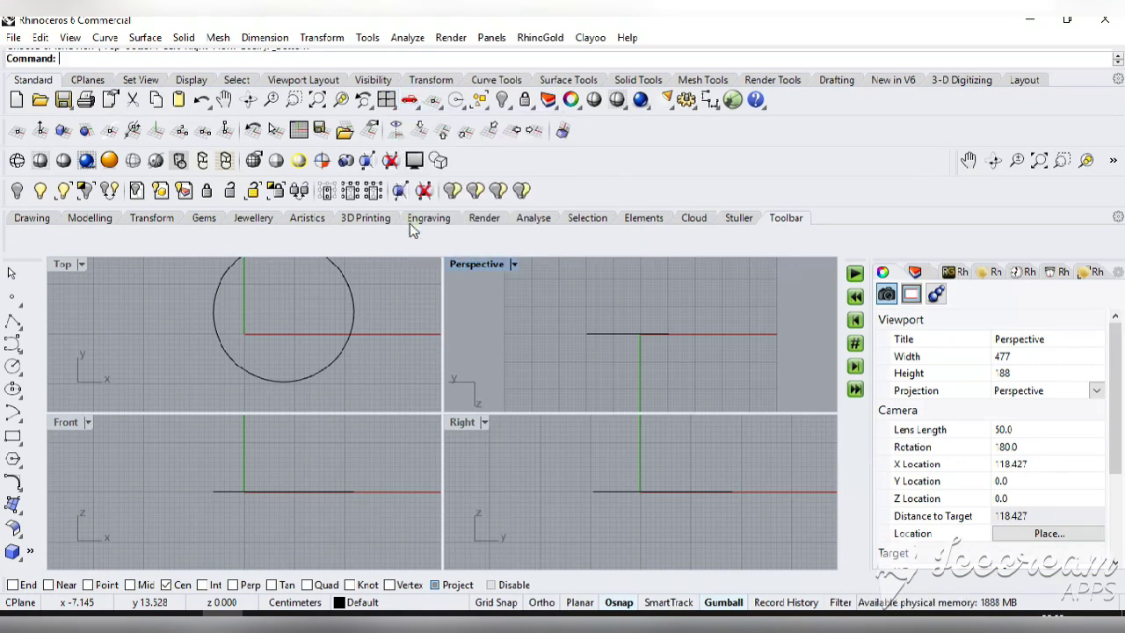
{"action": "left_click", "coordinate": [413, 109]}
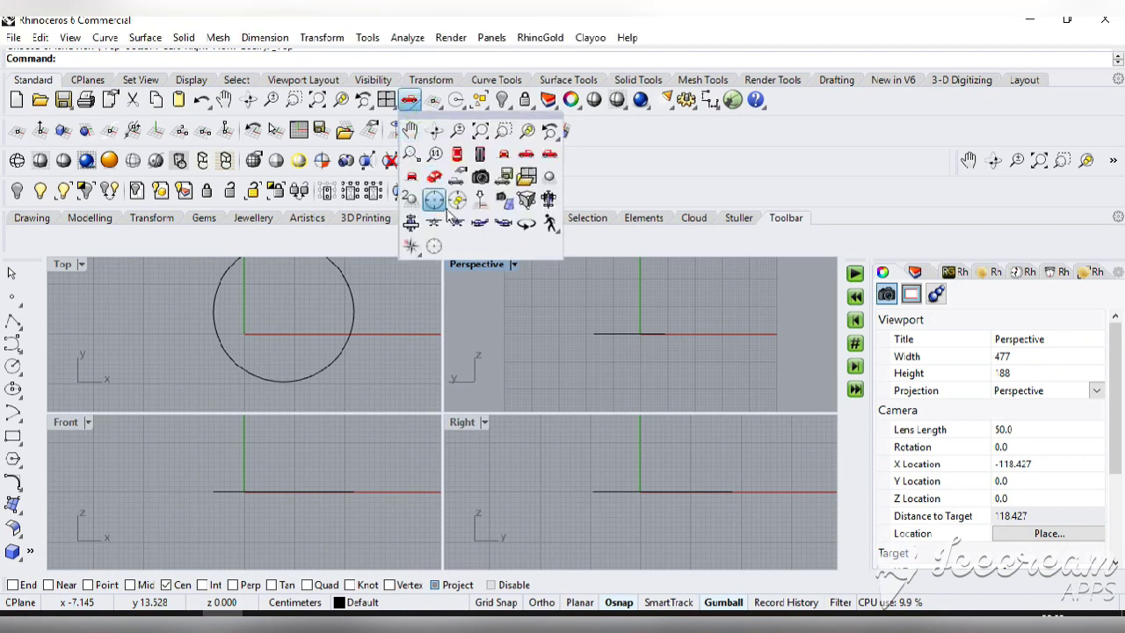
{"action": "left_click", "coordinate": [478, 226]}
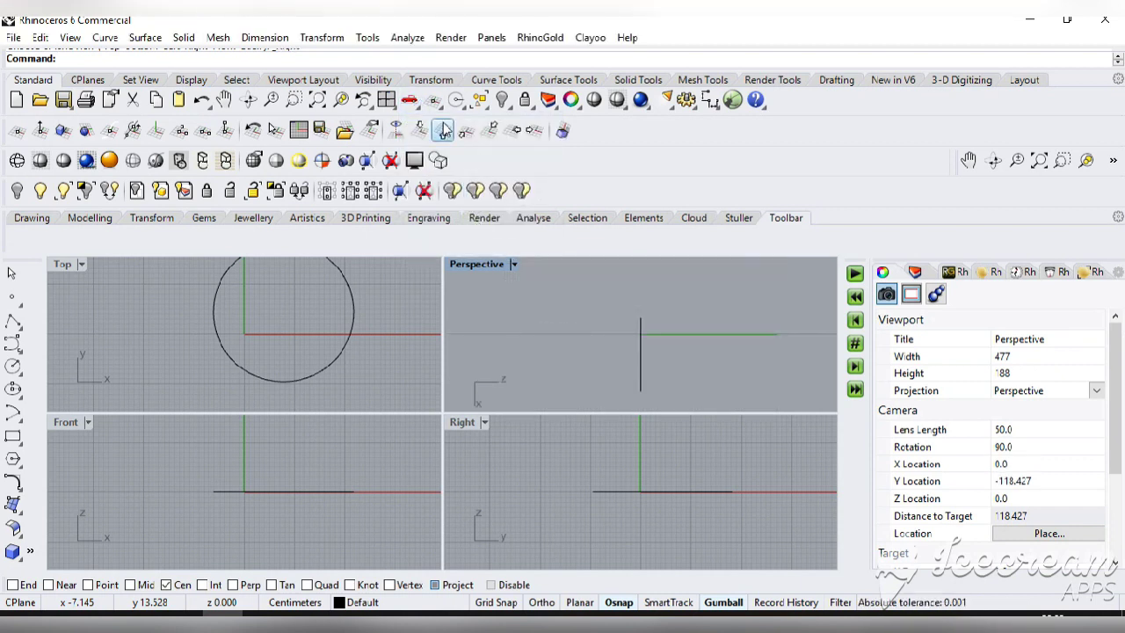
Spin the Perspective view around the circle with Turntable and stop the rotation.
{"action": "left_click", "coordinate": [413, 107]}
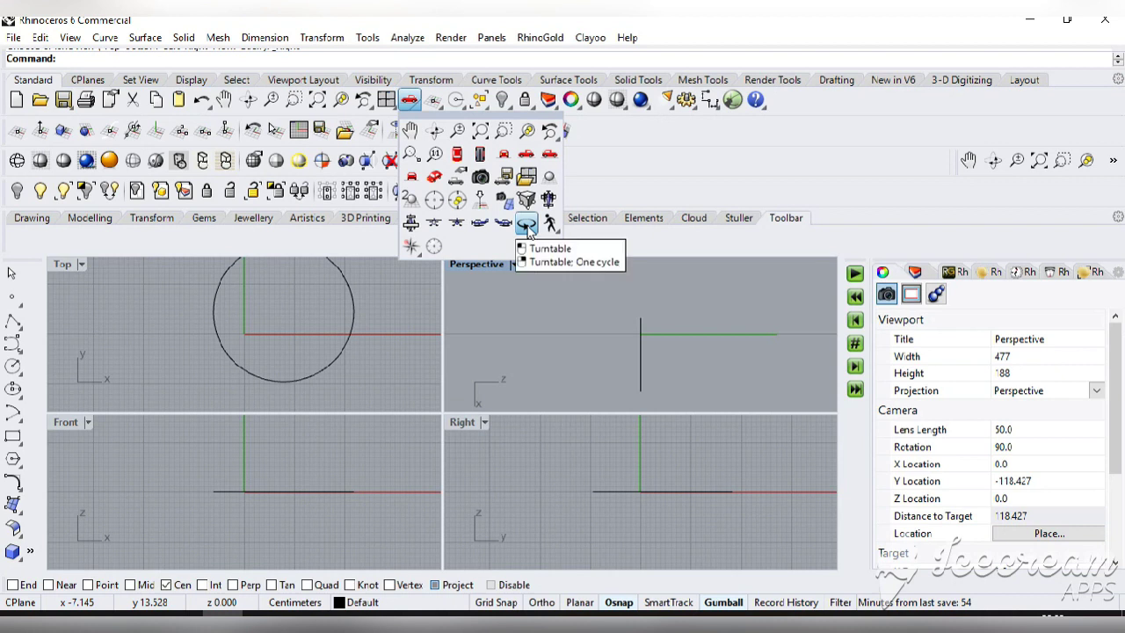
{"action": "left_click", "coordinate": [526, 226]}
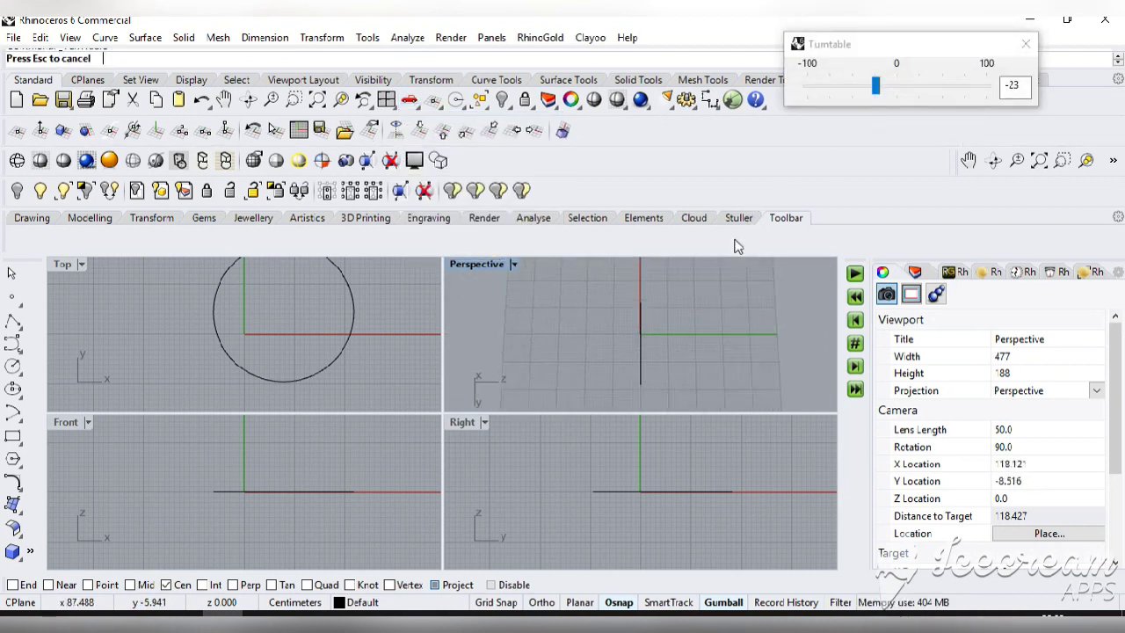
{"action": "left_click", "coordinate": [1024, 44]}
Delete the circle and draw a tall solid box in the Top viewport with its rectangular base spanning the origin.
{"action": "left_click", "coordinate": [343, 347]}
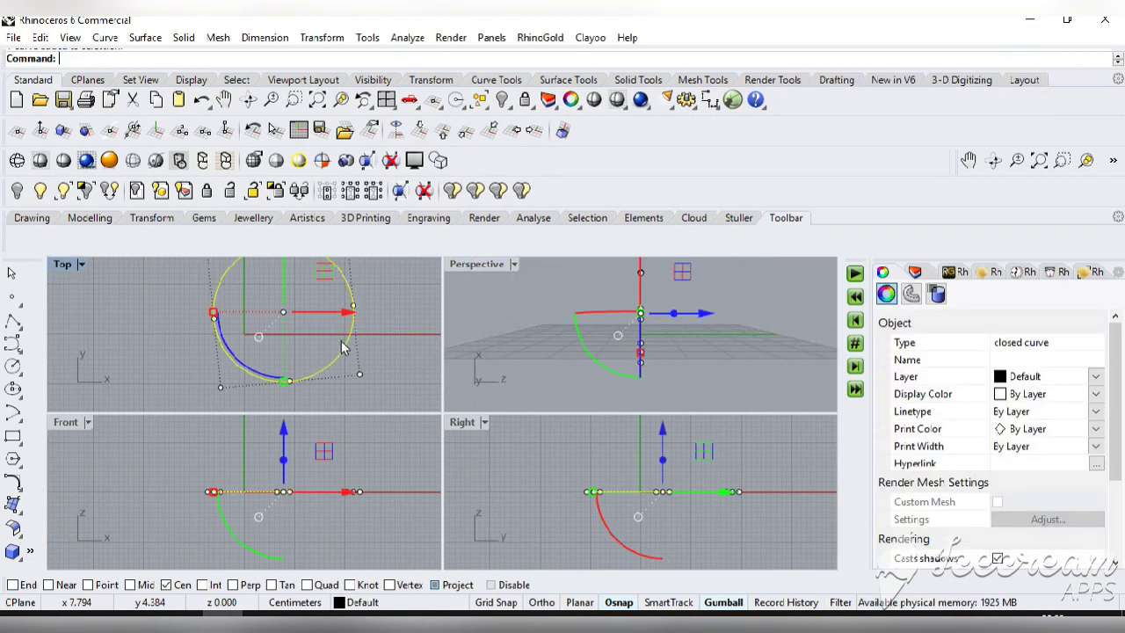
{"action": "key", "text": "Delete"}
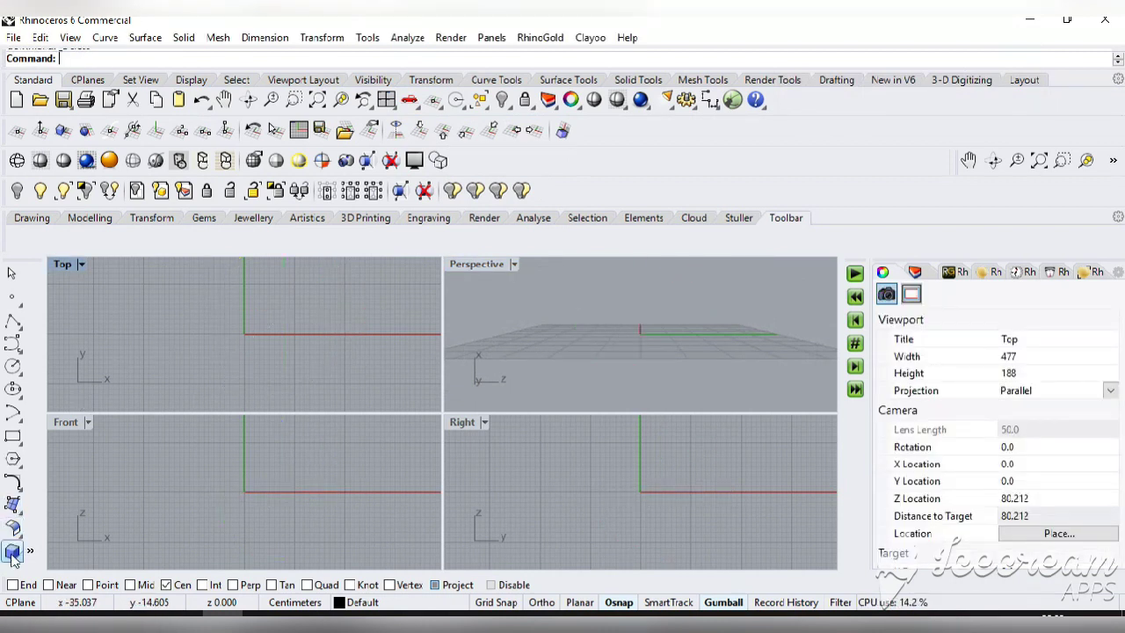
{"action": "left_click", "coordinate": [12, 552]}
{"action": "left_click", "coordinate": [128, 362]}
{"action": "left_click", "coordinate": [315, 292]}
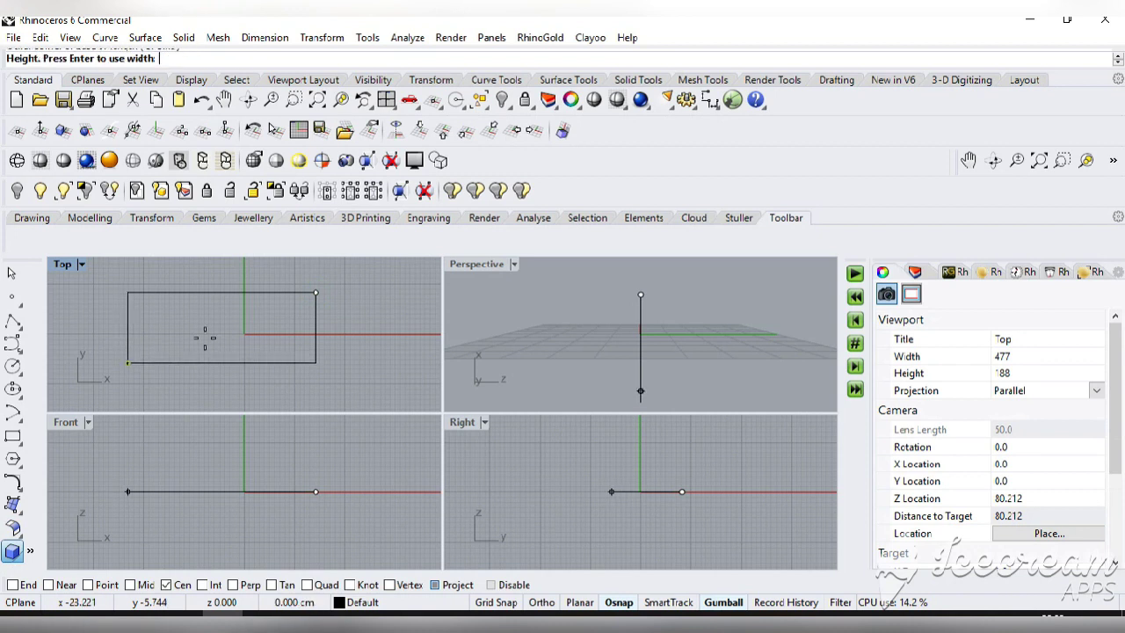
{"action": "left_click", "coordinate": [345, 314]}
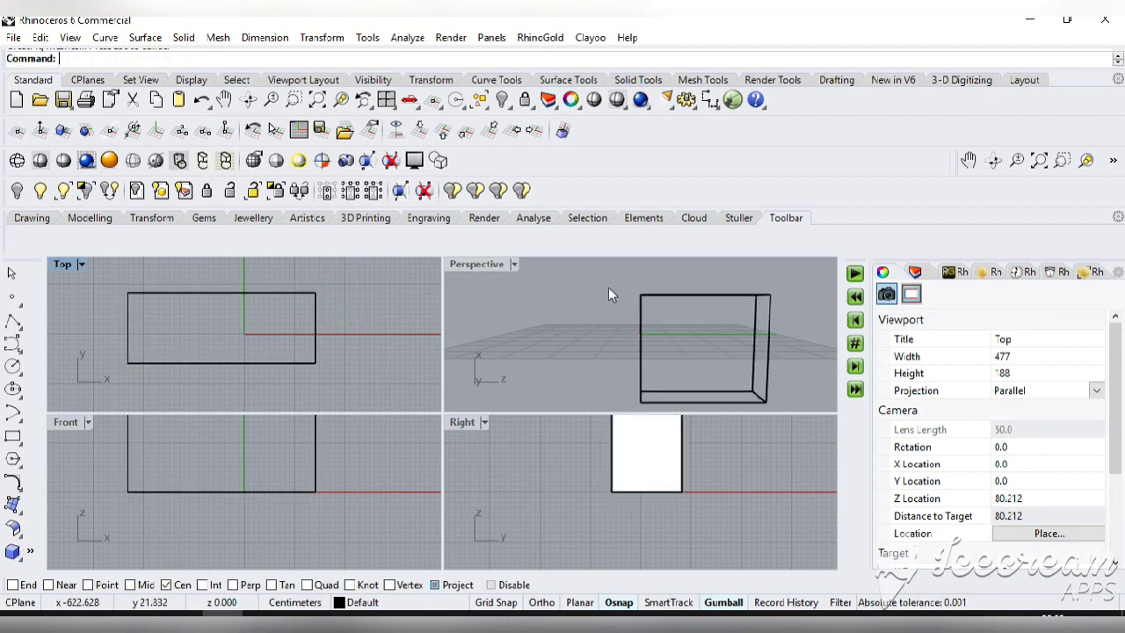
Set the Perspective viewport's display mode to Shaded and maximize that viewport.
{"action": "left_click", "coordinate": [513, 264]}
{"action": "left_click", "coordinate": [553, 69]}
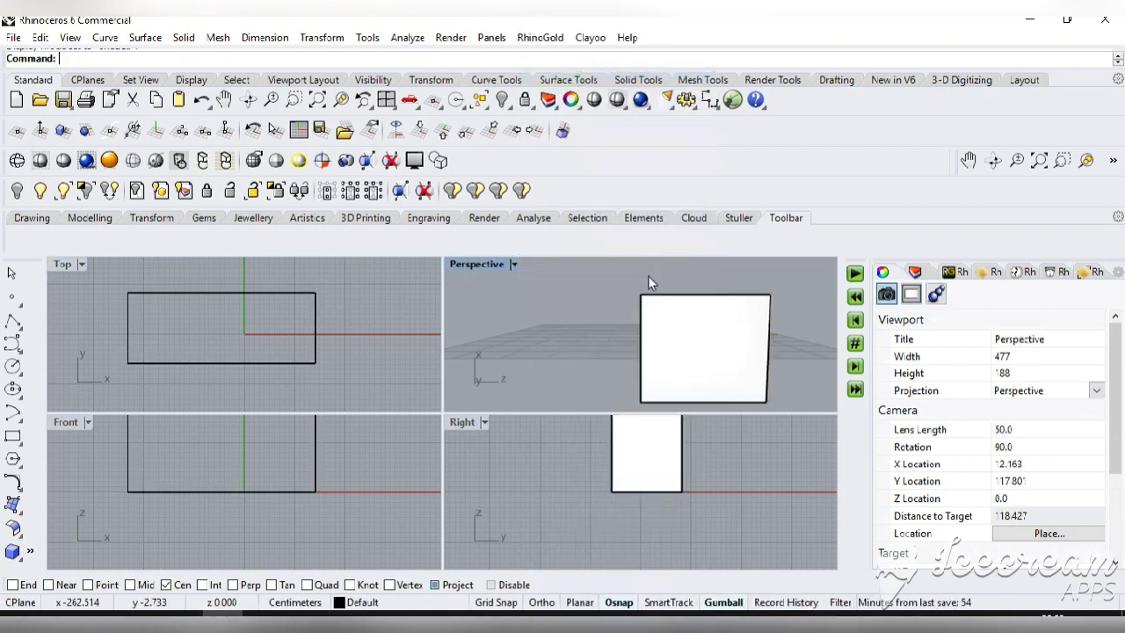
{"action": "double_click", "coordinate": [495, 266]}
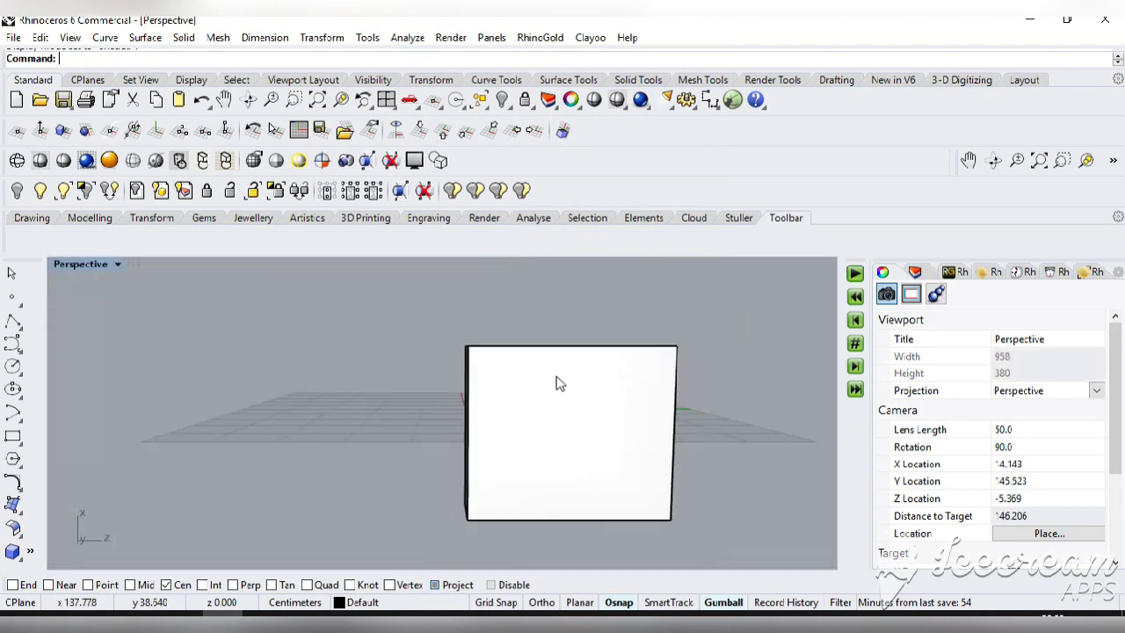
Run Turntable on the maximized Perspective viewport to view the shaded box from all around, and close it.
{"action": "left_click", "coordinate": [409, 99]}
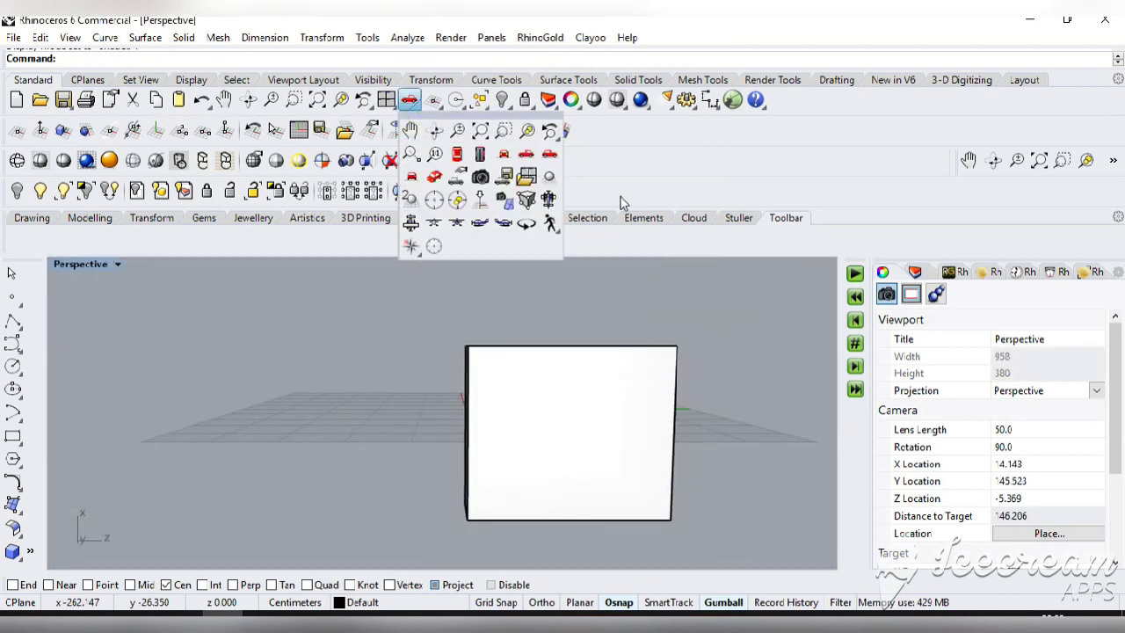
{"action": "left_click", "coordinate": [526, 222]}
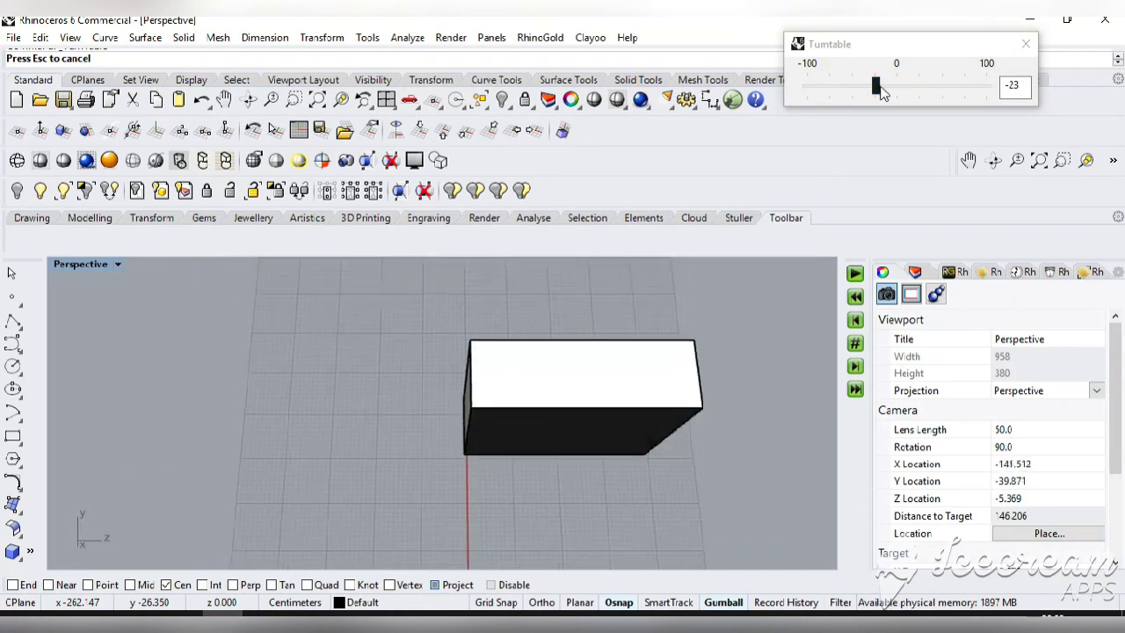
{"action": "left_click", "coordinate": [1024, 46]}
Restore the four-viewport layout and set the Perspective viewport to the South West isometric view.
{"action": "left_click", "coordinate": [416, 106]}
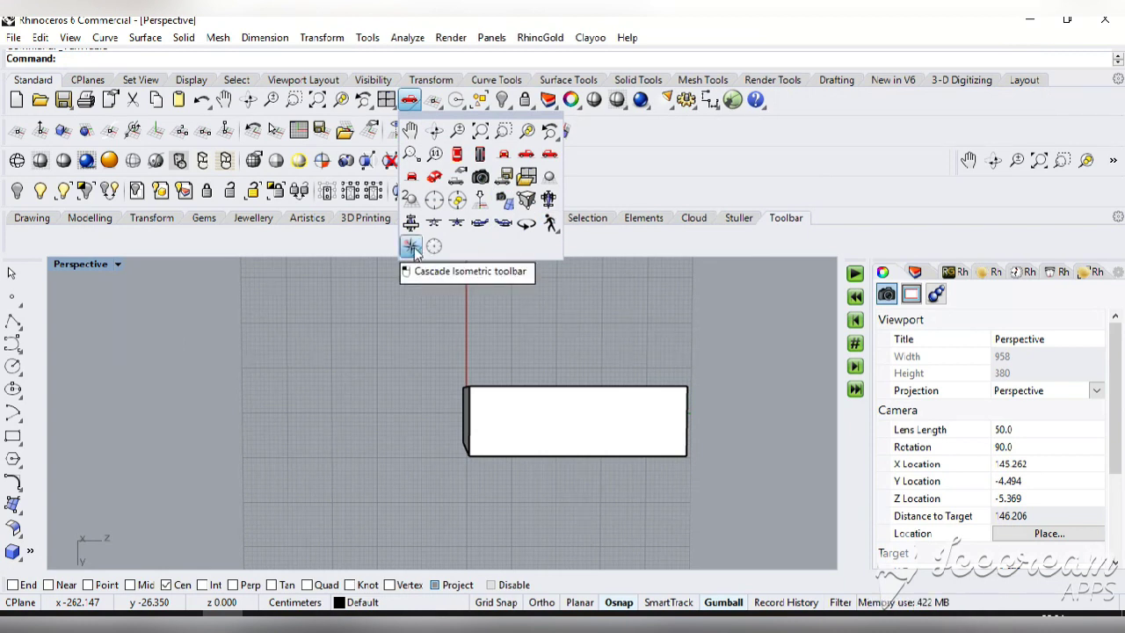
{"action": "left_click", "coordinate": [386, 99]}
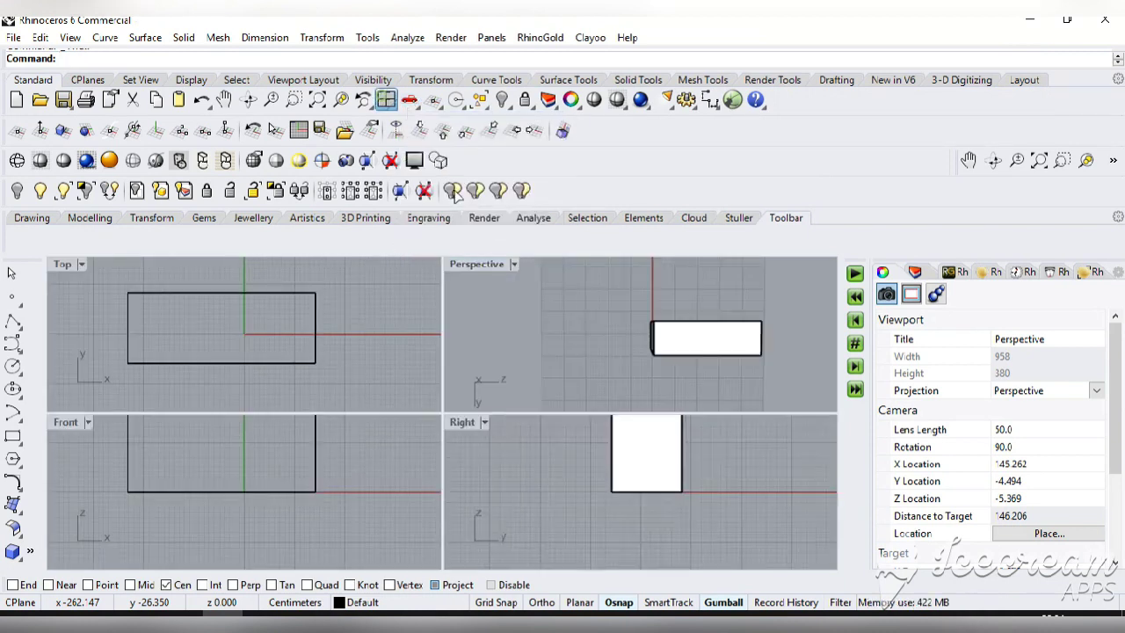
{"action": "left_click", "coordinate": [409, 100]}
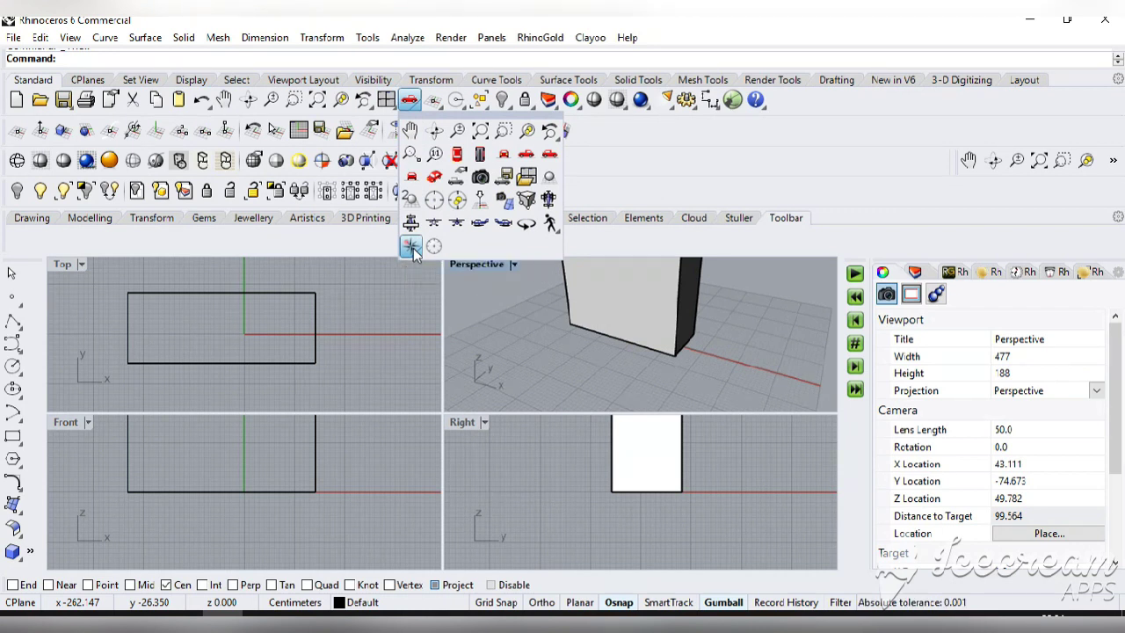
{"action": "left_click", "coordinate": [411, 248]}
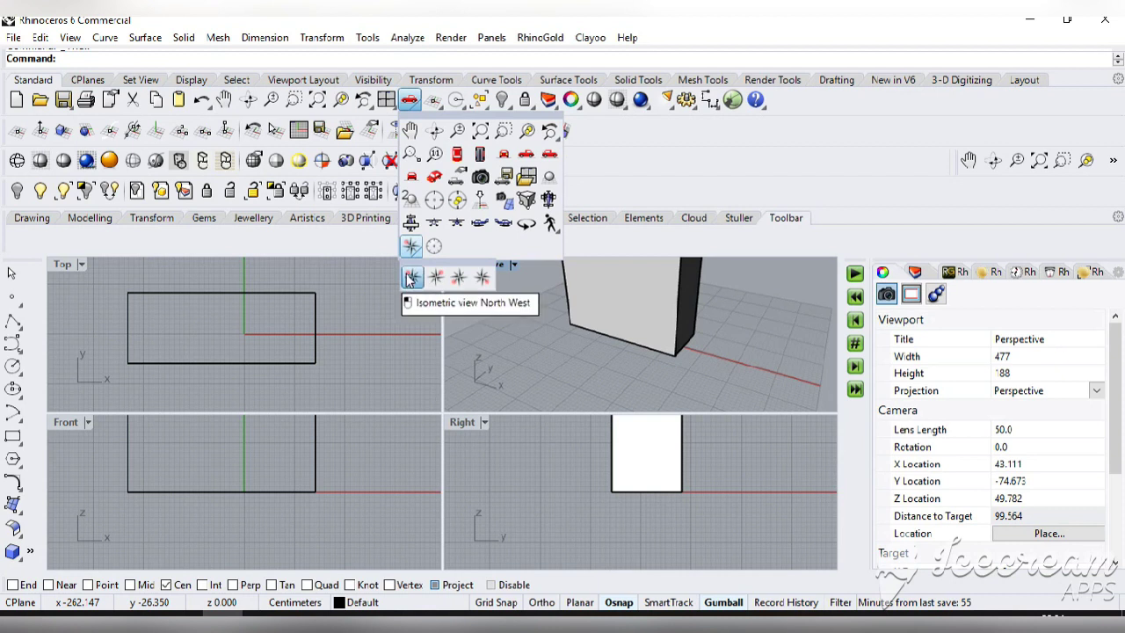
{"action": "left_click", "coordinate": [457, 279]}
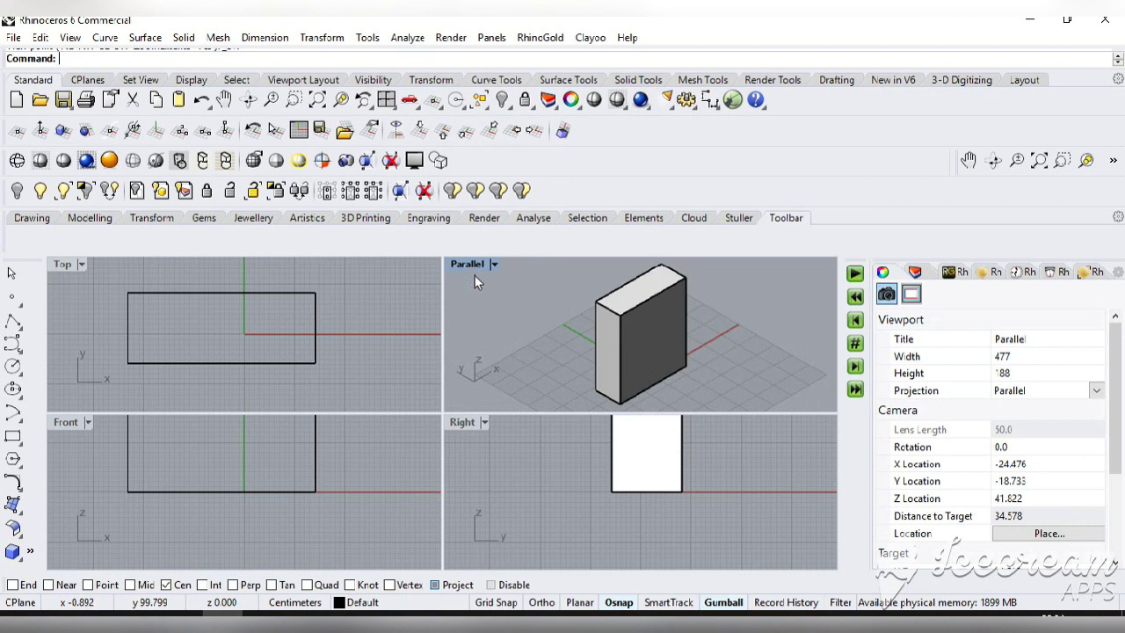
Try shifting the construction plane's elevation with the Parallel viewport active, and switch that viewport to the Front view.
{"action": "left_click", "coordinate": [414, 105]}
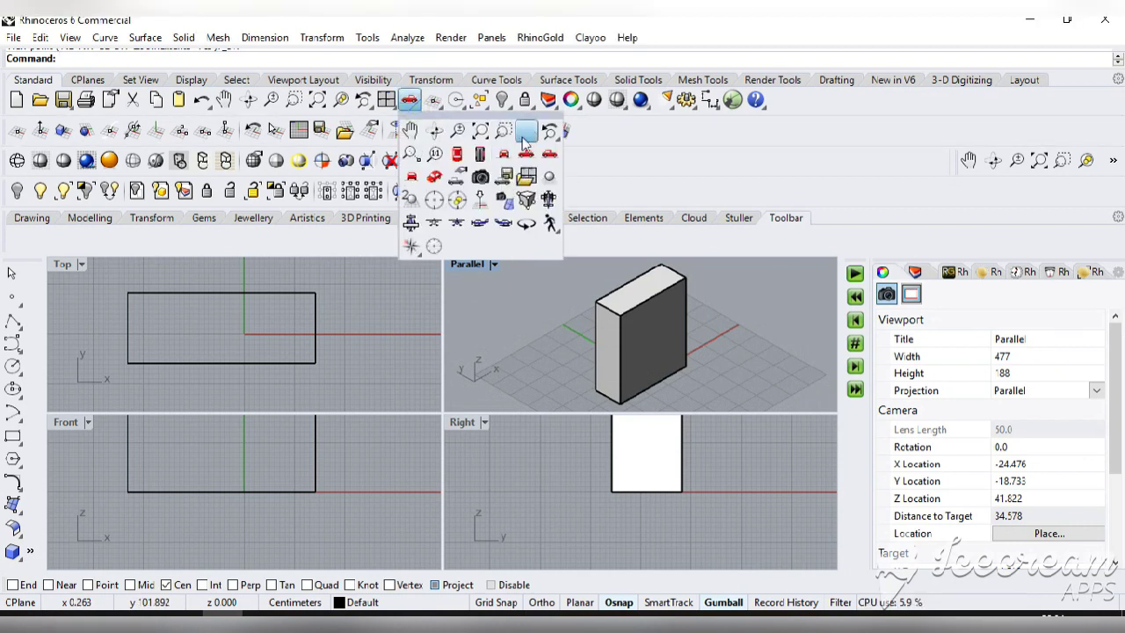
{"action": "left_click", "coordinate": [439, 102]}
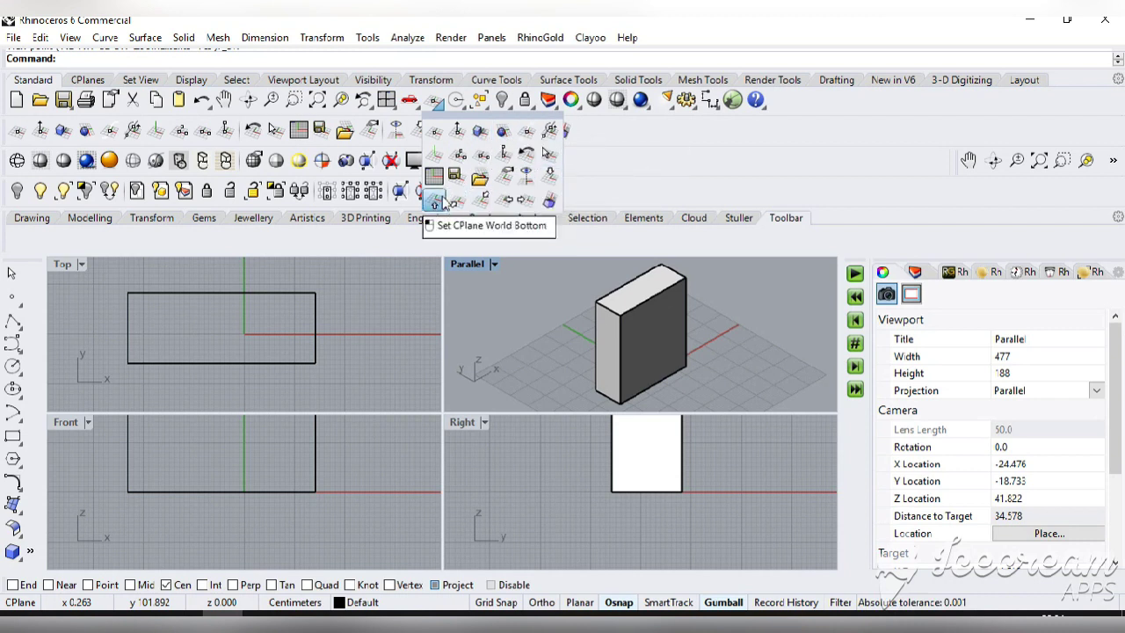
{"action": "left_click", "coordinate": [458, 132]}
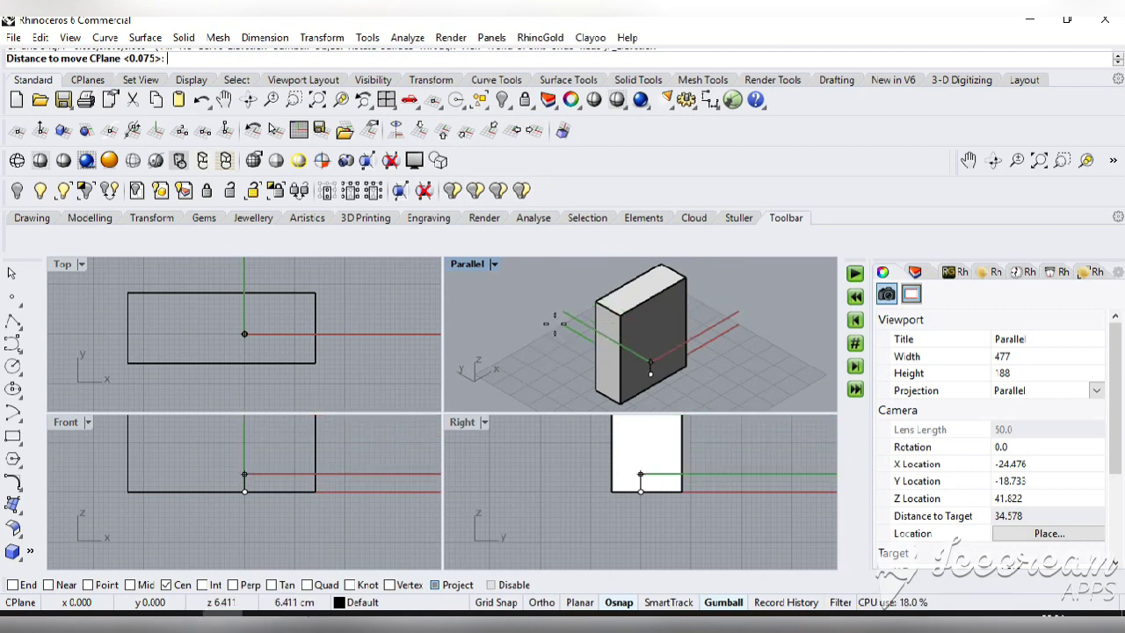
{"action": "left_click", "coordinate": [442, 106]}
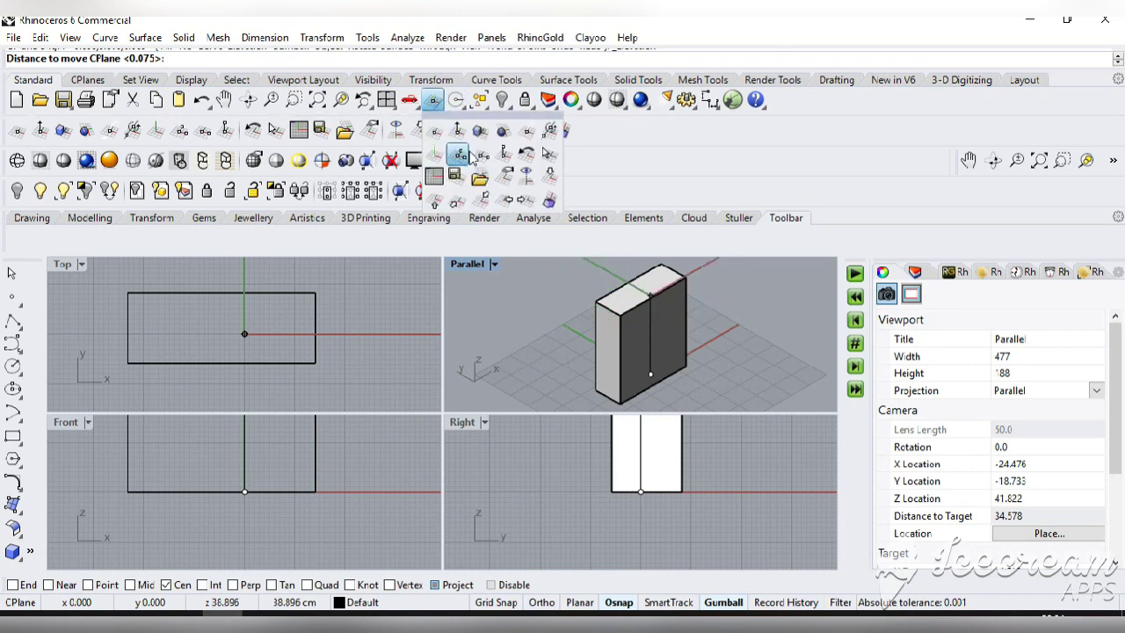
{"action": "left_click", "coordinate": [457, 202]}
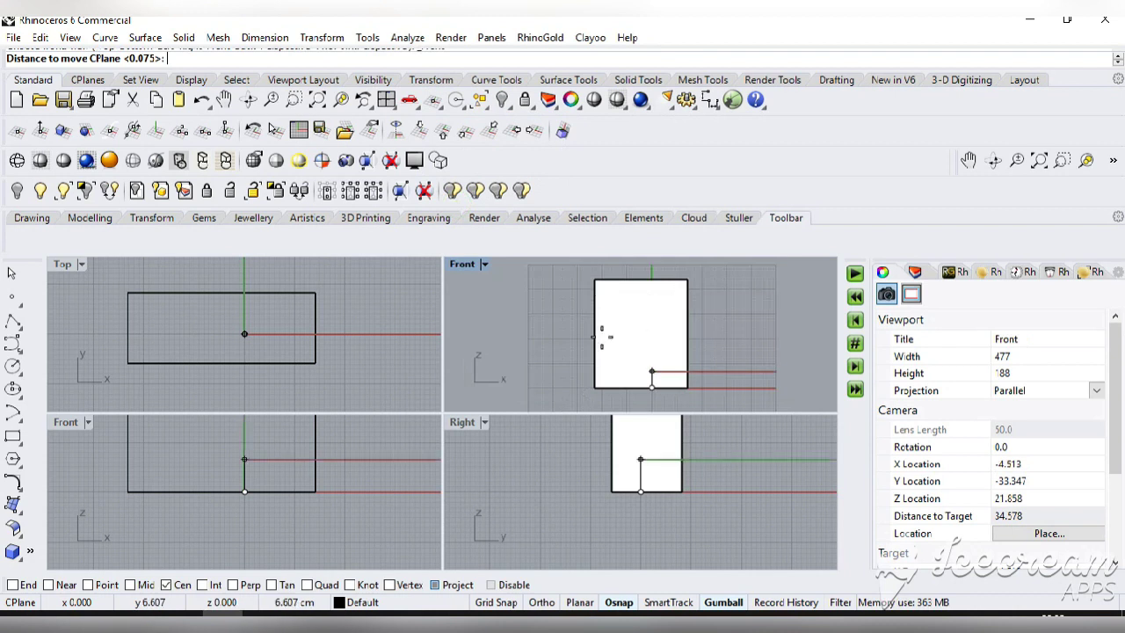
Try the World Back construction plane in the shaded Front viewport, maximize it, and set its construction plane to World Front.
{"action": "left_click", "coordinate": [433, 100]}
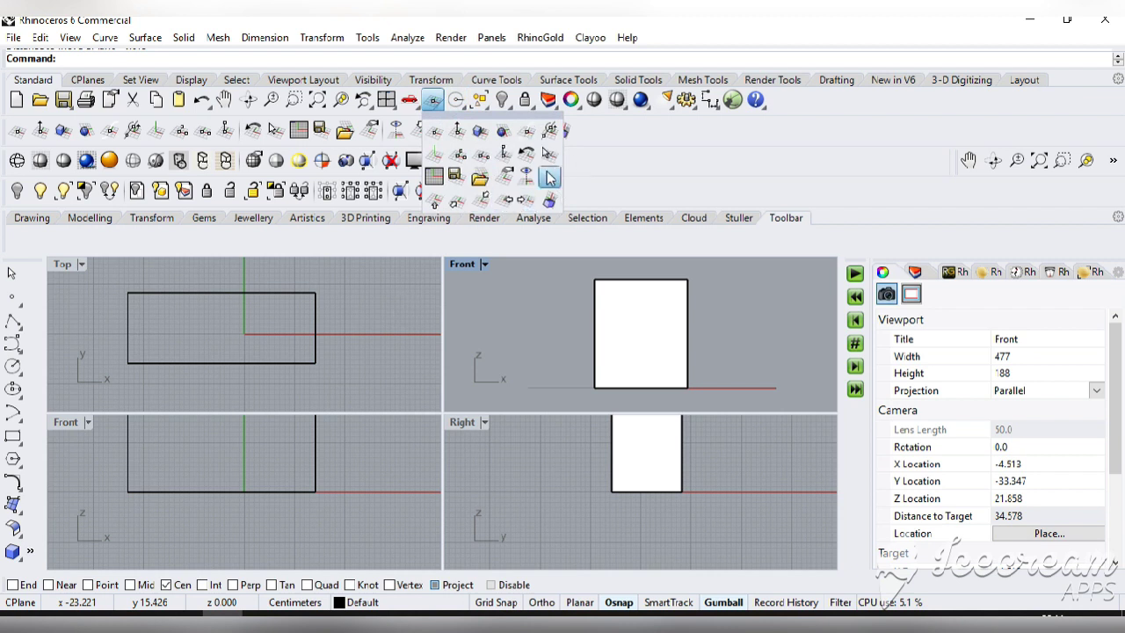
{"action": "left_click", "coordinate": [485, 202]}
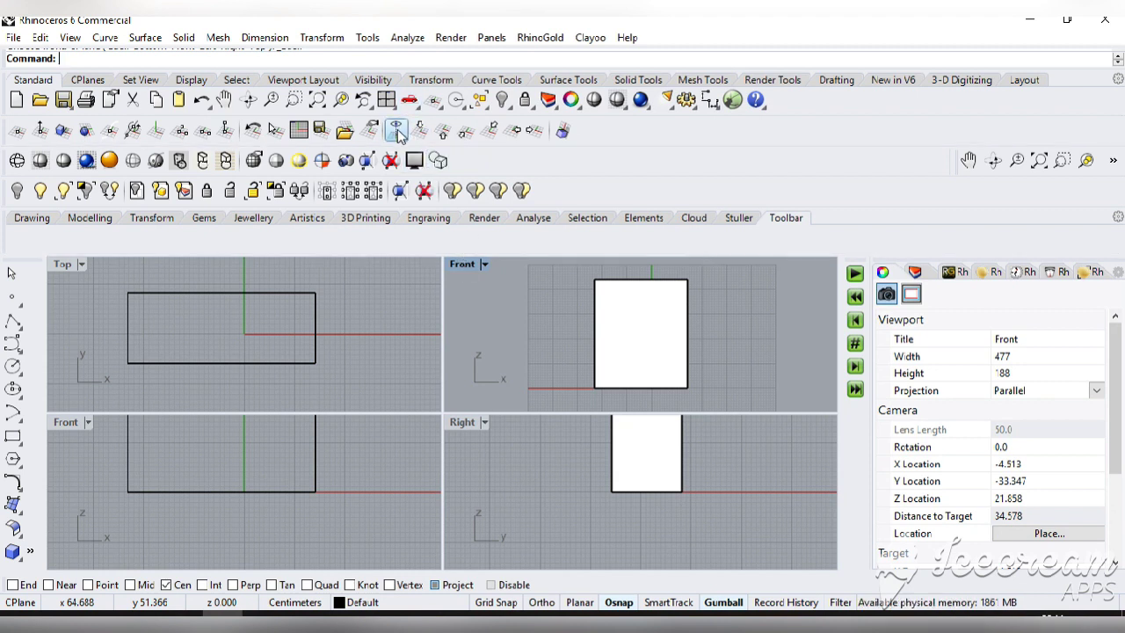
{"action": "double_click", "coordinate": [465, 265]}
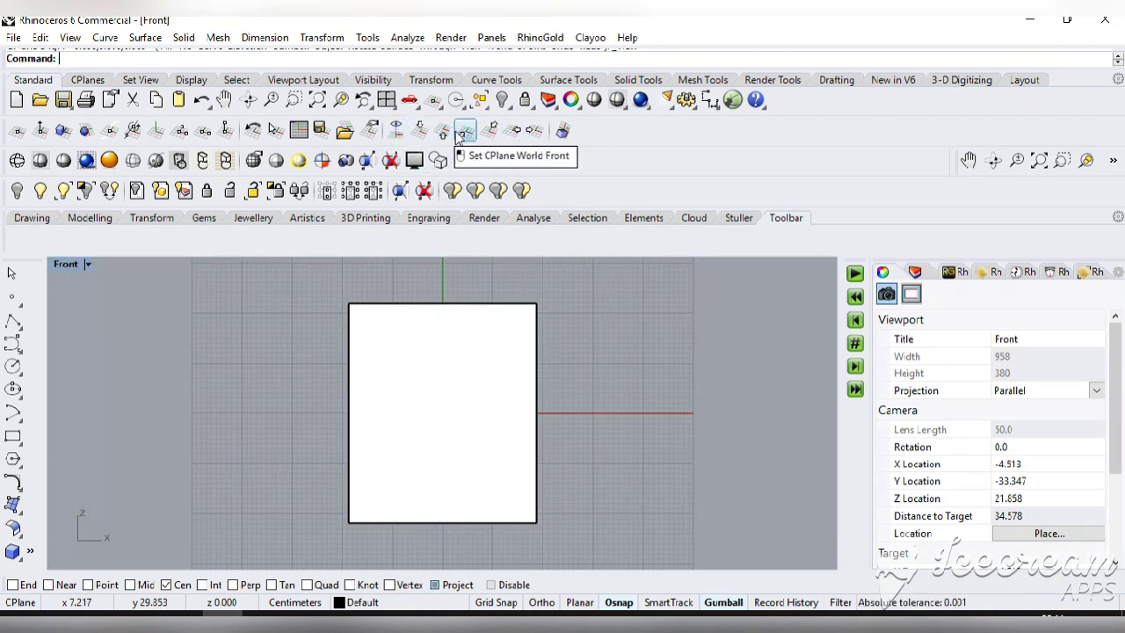
{"action": "left_click", "coordinate": [534, 132]}
{"action": "left_click", "coordinate": [465, 132]}
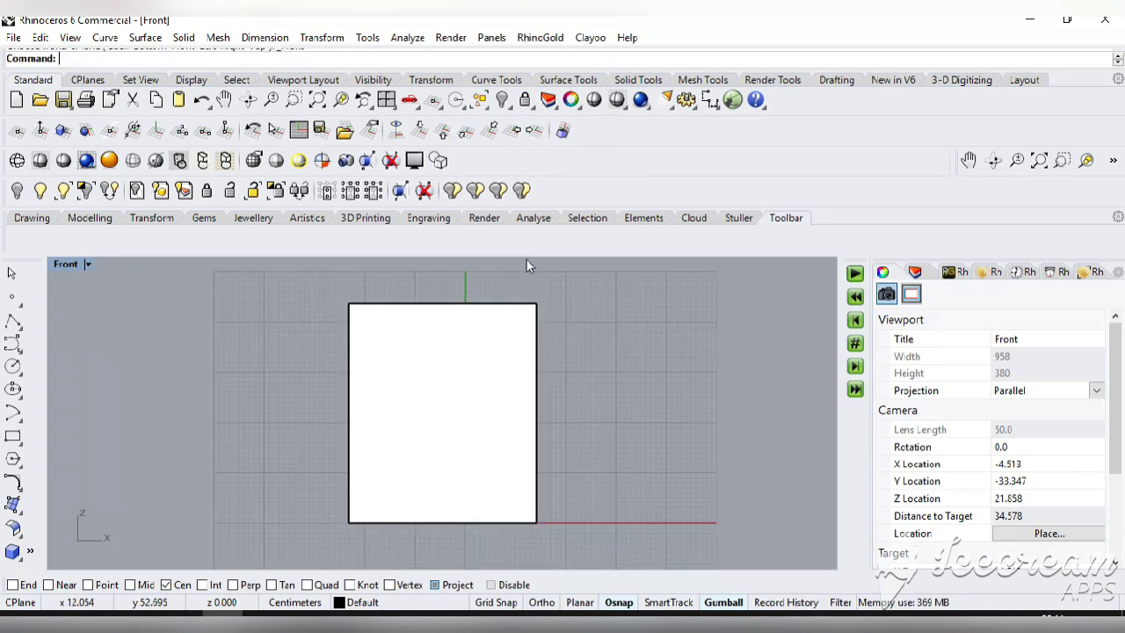
Look over the object snap tools and toggle Osnap off and back on.
{"action": "left_click", "coordinate": [456, 100]}
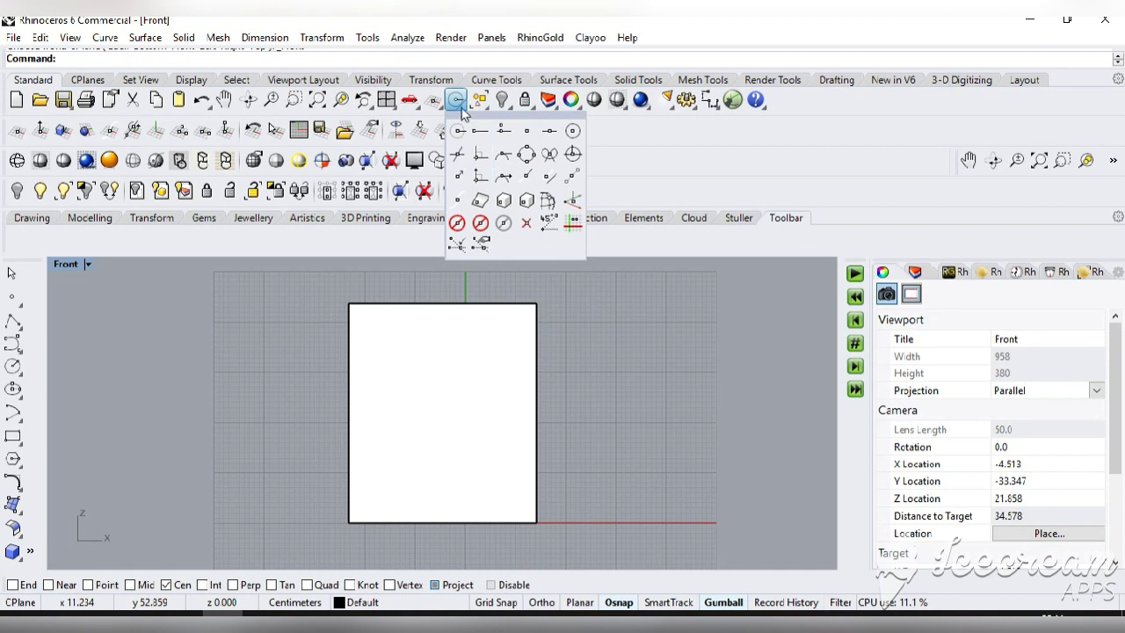
{"action": "left_click", "coordinate": [615, 604]}
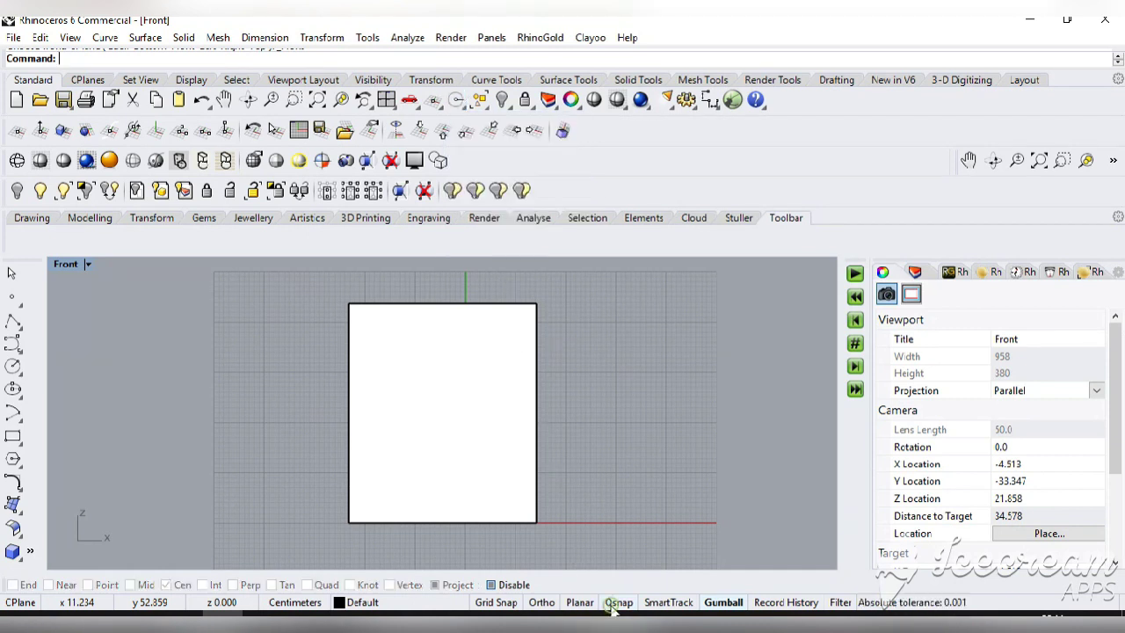
{"action": "left_click", "coordinate": [615, 604]}
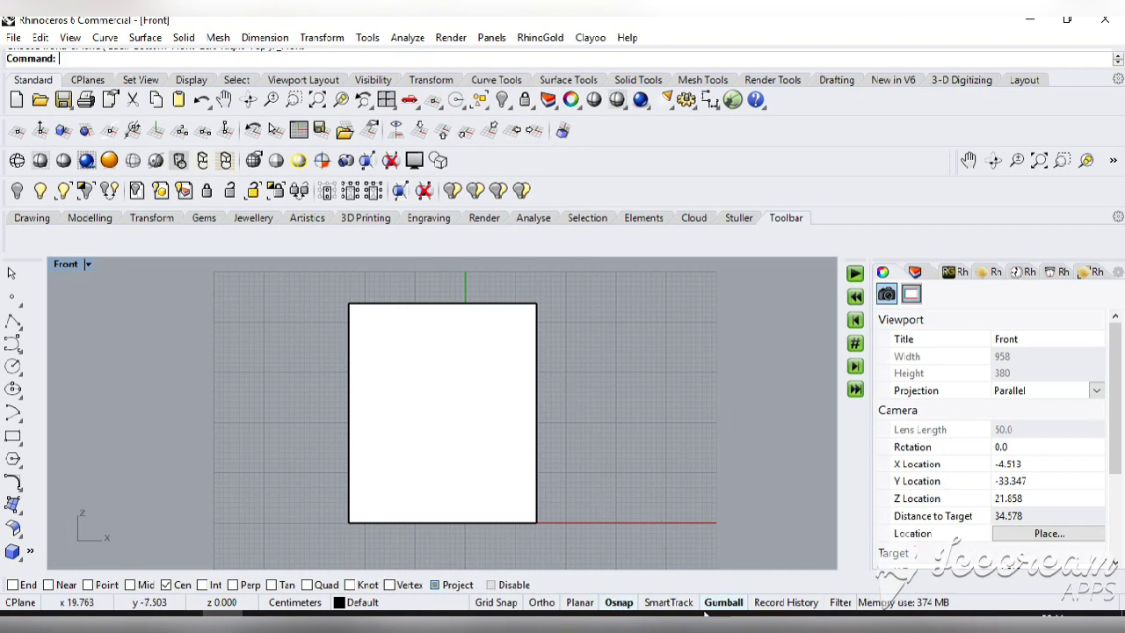
{"action": "left_click", "coordinate": [627, 603]}
{"action": "left_click", "coordinate": [626, 603]}
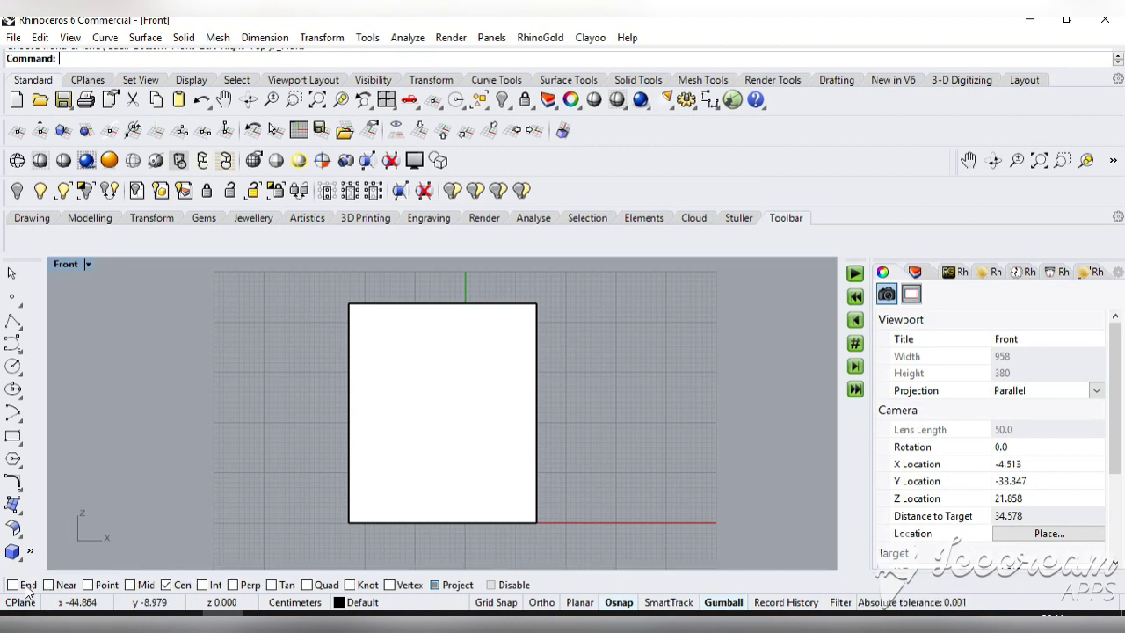
Enable the End snap in place of Cen and try a polyline between two diagonally opposite corners of the box.
{"action": "left_click", "coordinate": [181, 586]}
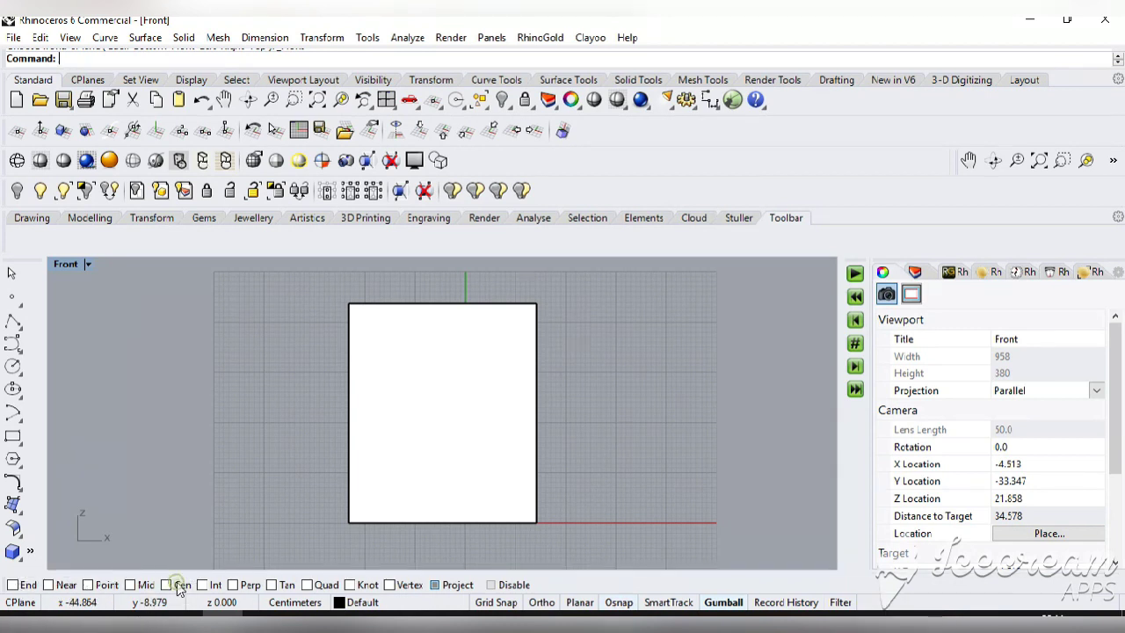
{"action": "left_click", "coordinate": [21, 585]}
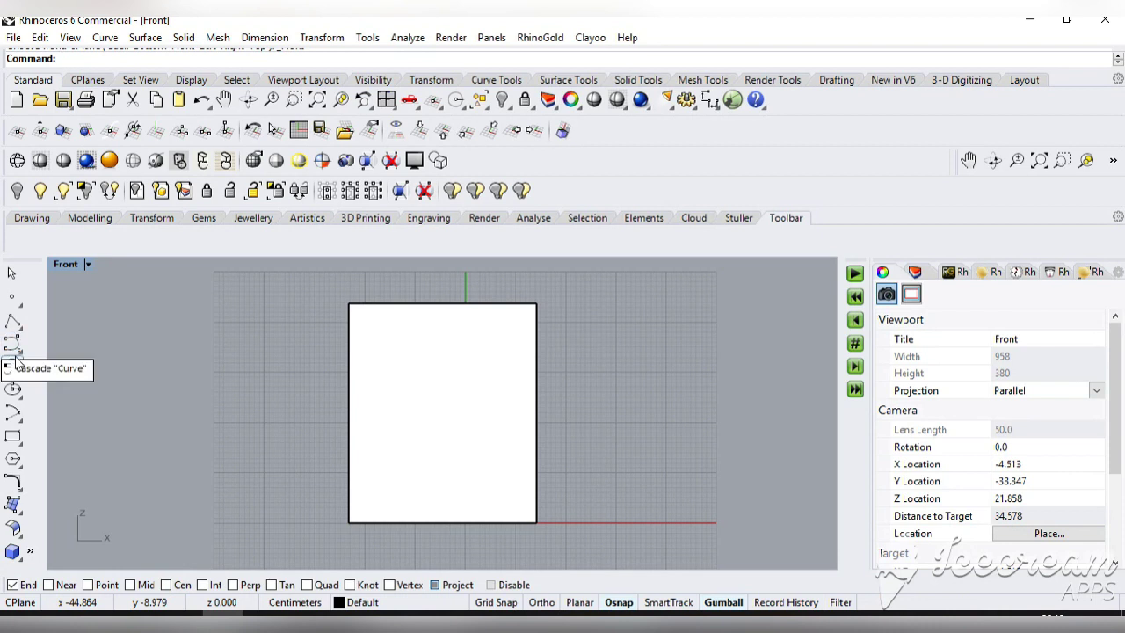
{"action": "left_click", "coordinate": [13, 322]}
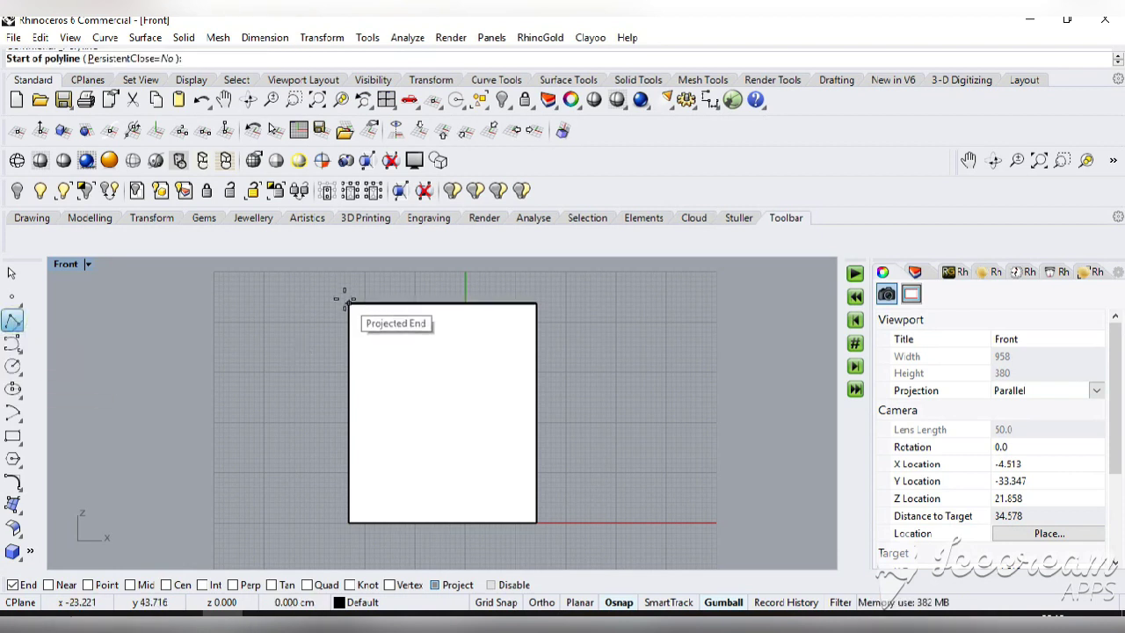
{"action": "left_click", "coordinate": [349, 303]}
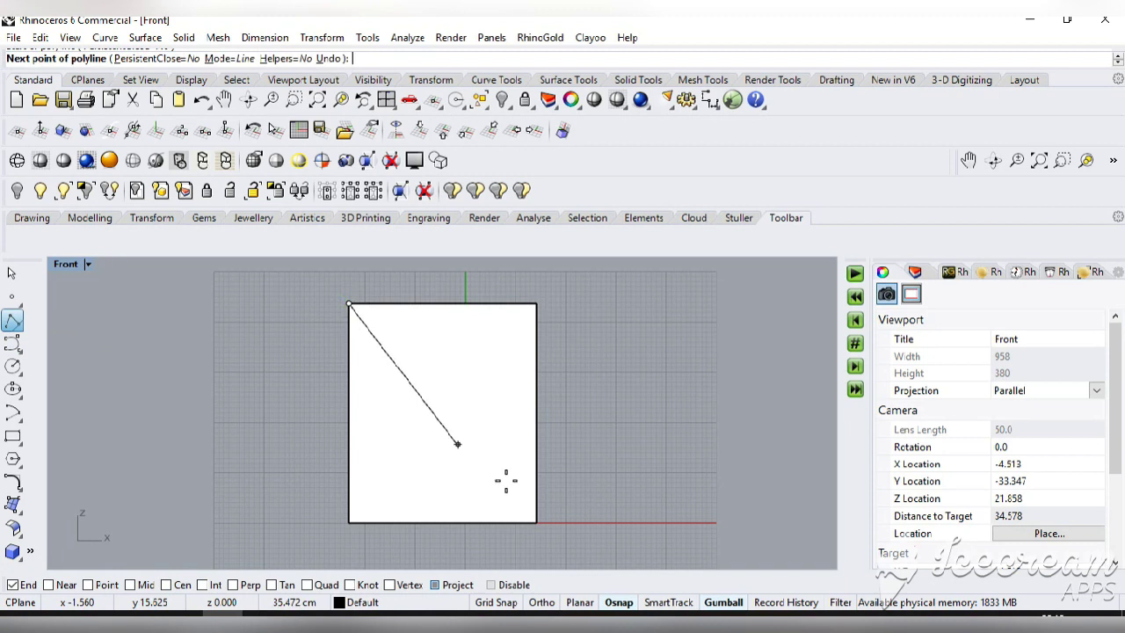
{"action": "left_click", "coordinate": [537, 520]}
{"action": "key", "text": "Escape"}
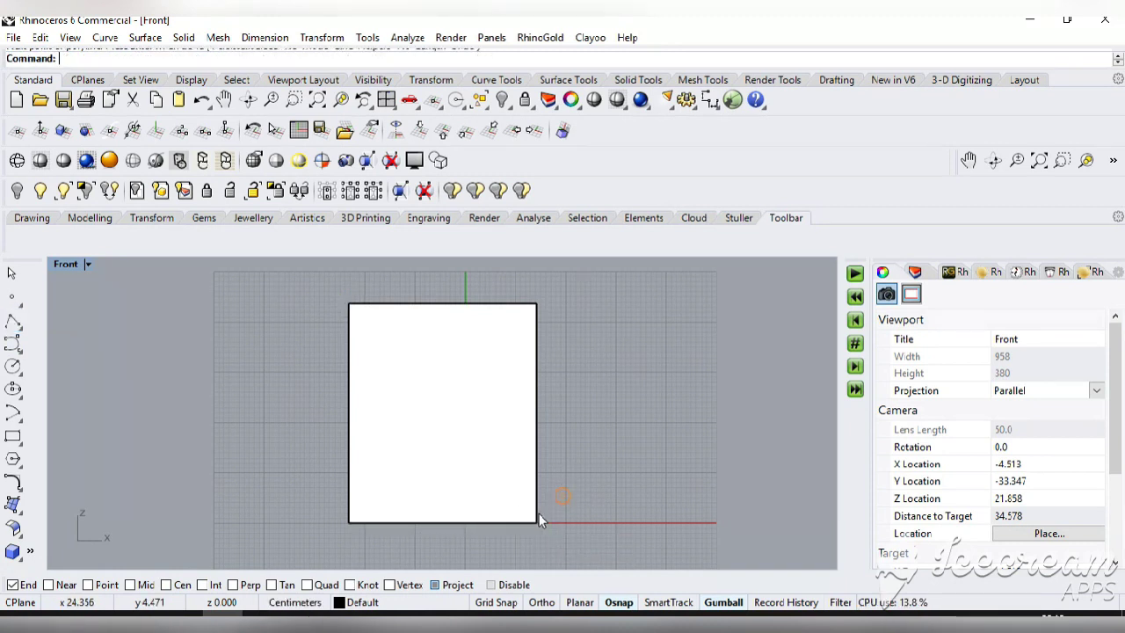
Enable the Mid snap and try a polyline from the midpoint of the box's bottom edge to the midpoint of its top edge.
{"action": "left_click", "coordinate": [132, 586]}
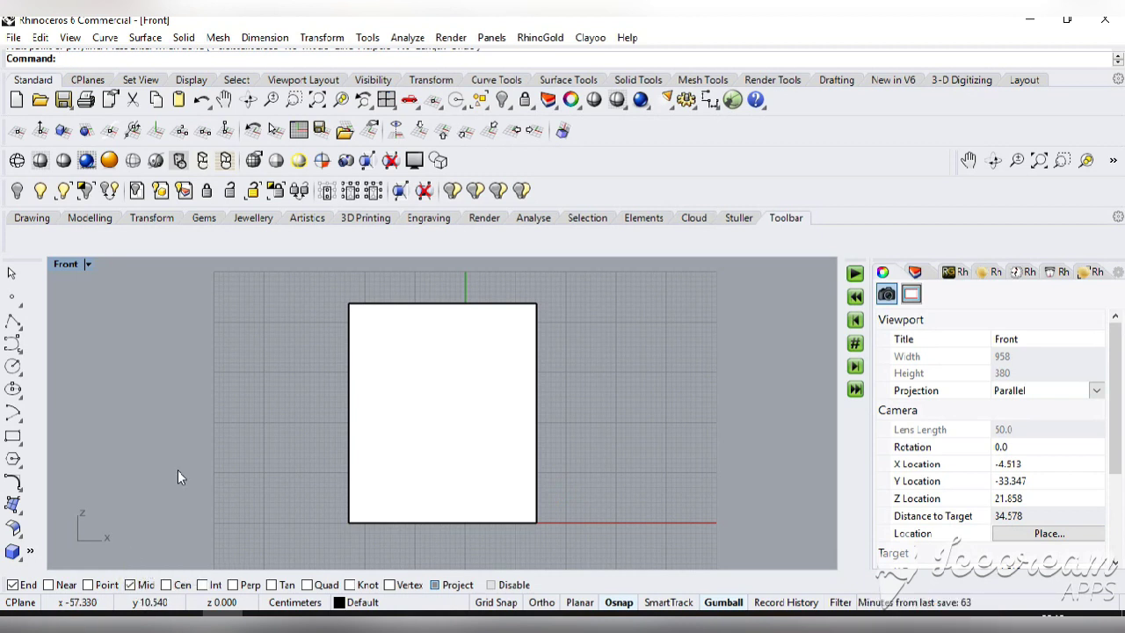
{"action": "left_click", "coordinate": [13, 323]}
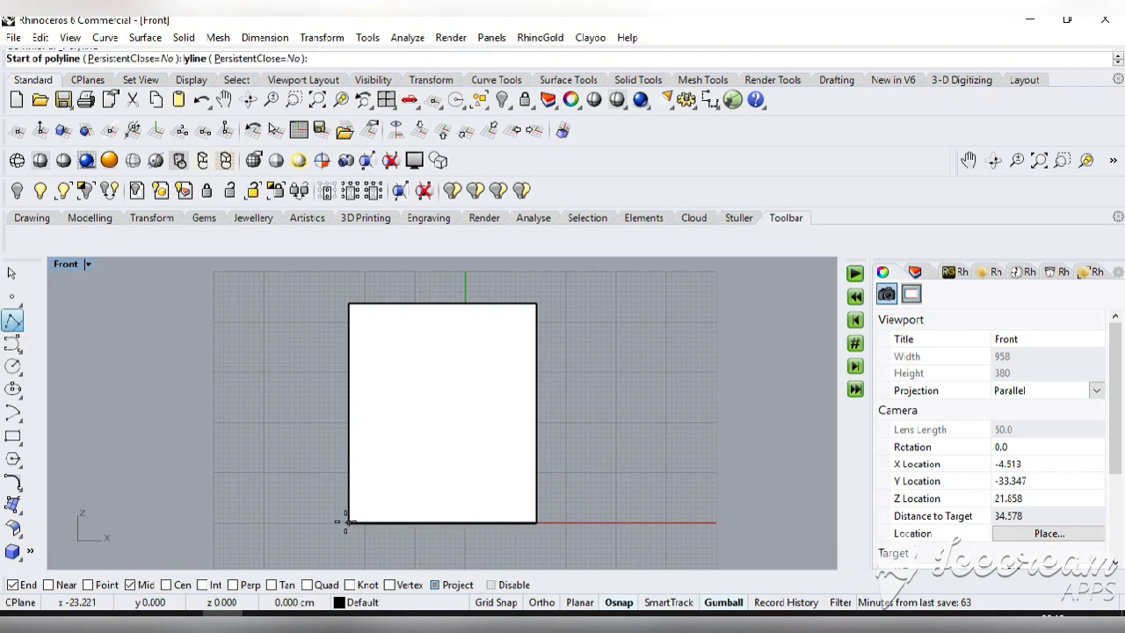
{"action": "left_click", "coordinate": [442, 521]}
{"action": "left_click", "coordinate": [442, 304]}
{"action": "key", "text": "Escape"}
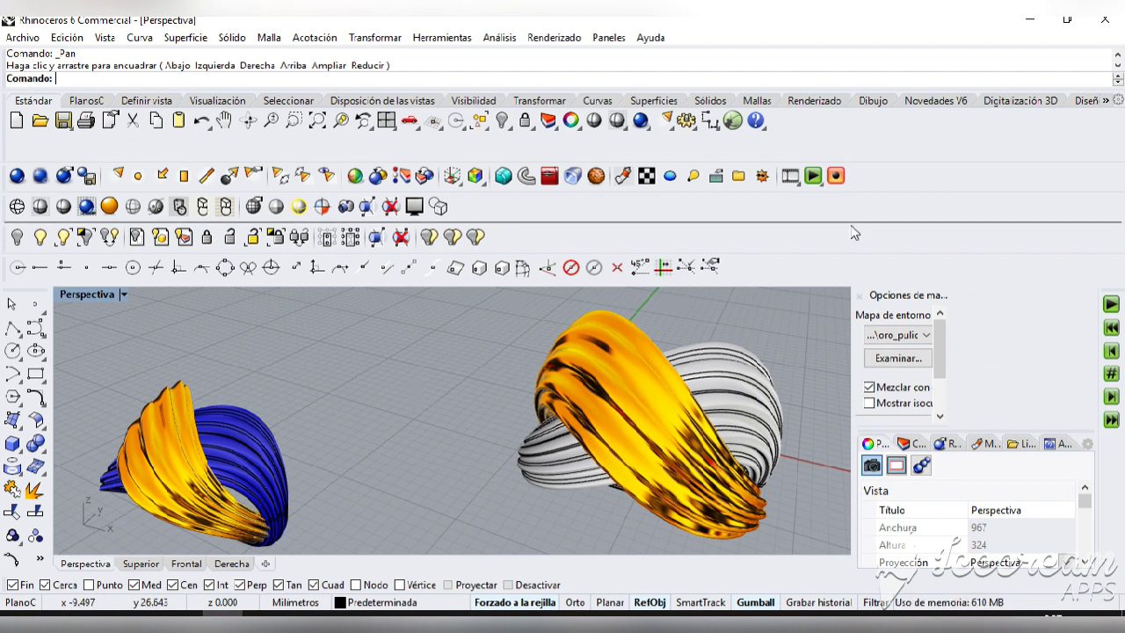
Run Turntable on the ring models in the Perspectiva viewport at speed -29, and close it.
{"action": "left_click", "coordinate": [146, 100]}
{"action": "left_click", "coordinate": [803, 119]}
{"action": "left_click_drag", "start_coordinate": [920, 70], "coordinate": [888, 68]}
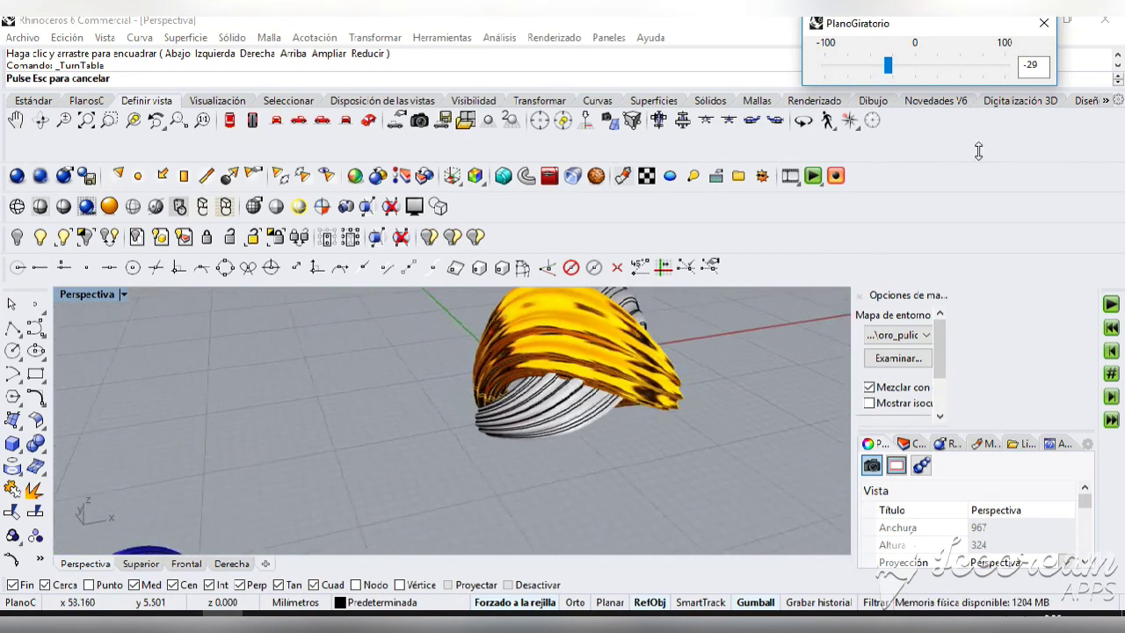
{"action": "left_click", "coordinate": [1043, 24]}
Maximize the Frontal viewport and hide both ring models.
{"action": "double_click", "coordinate": [87, 294]}
{"action": "double_click", "coordinate": [83, 428]}
{"action": "left_click", "coordinate": [427, 403]}
{"action": "left_click", "coordinate": [153, 514], "text": "shift"}
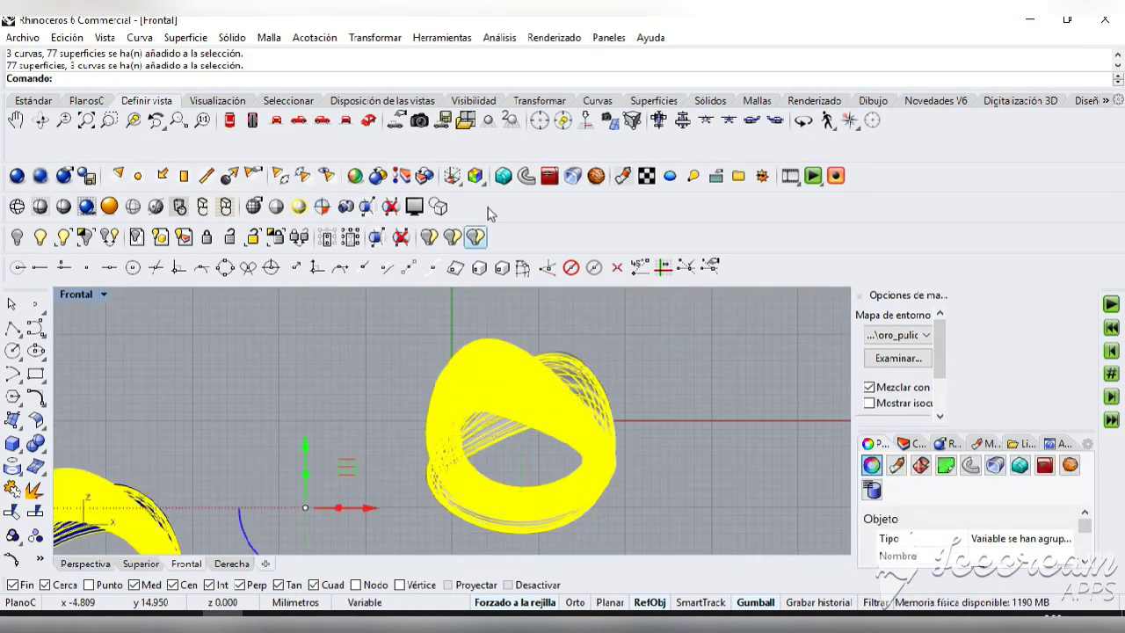
{"action": "left_click", "coordinate": [33, 101]}
{"action": "left_click", "coordinate": [502, 120]}
{"action": "left_click", "coordinate": [387, 120]}
{"action": "right_click", "coordinate": [254, 308]}
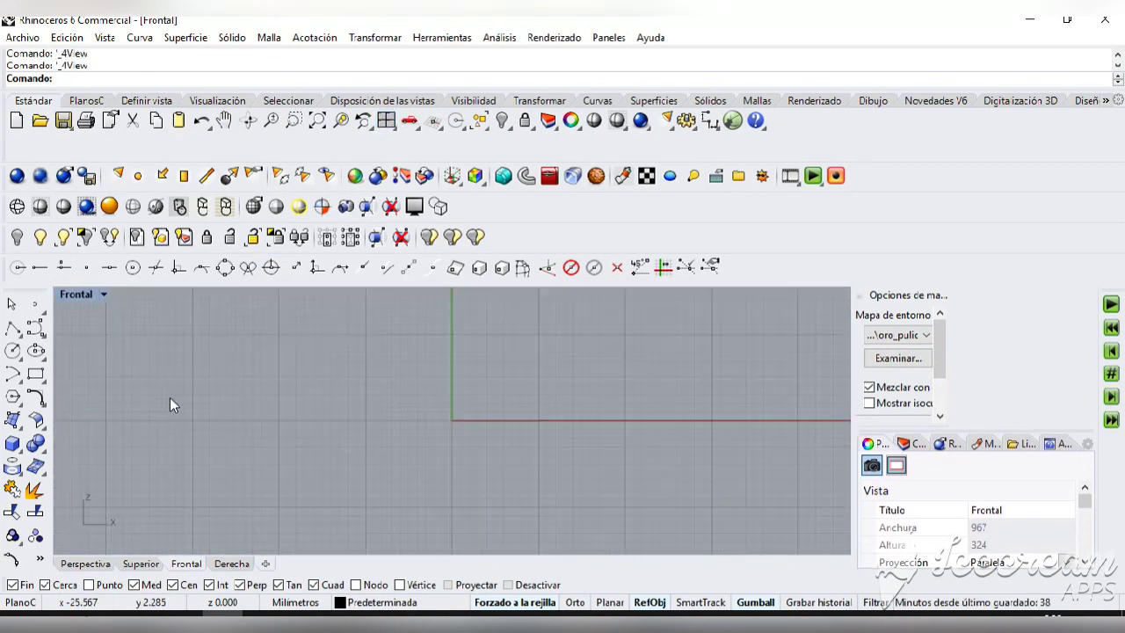
Draw a star polygon with 12 sides and shallow points, centred on the origin in the Frontal viewport.
{"action": "left_click", "coordinate": [13, 396]}
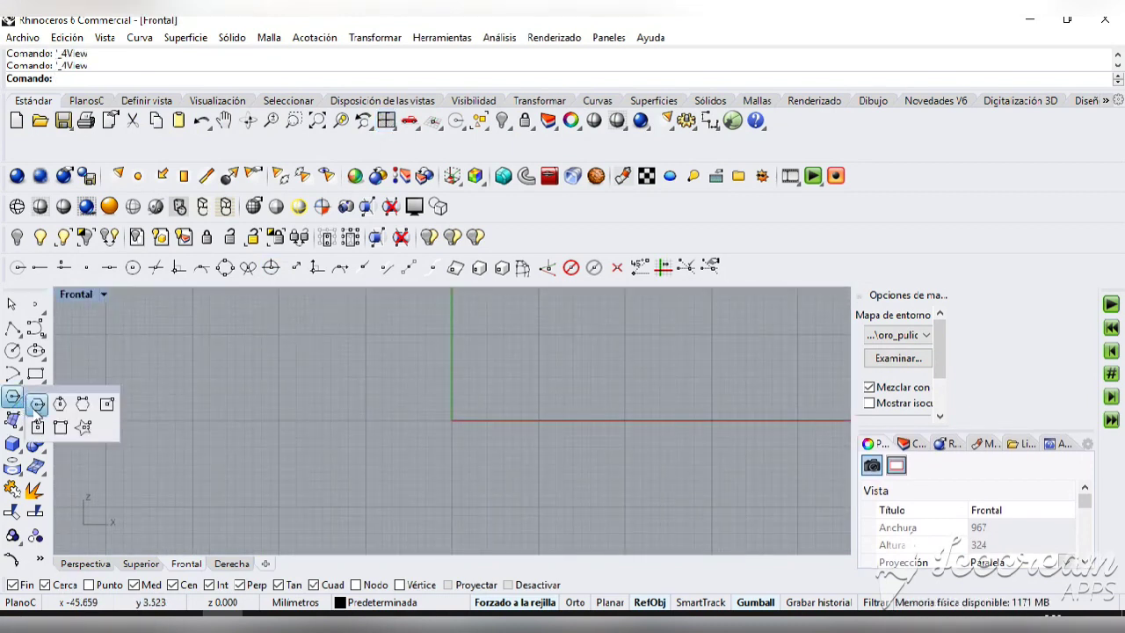
{"action": "left_click", "coordinate": [83, 427]}
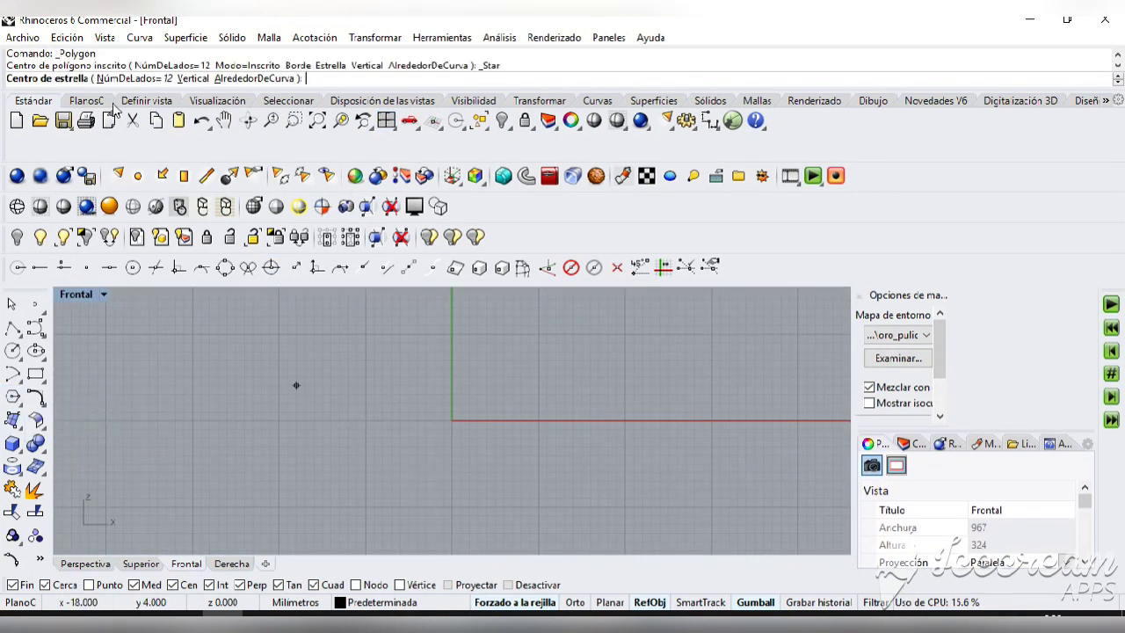
{"action": "left_click", "coordinate": [451, 420]}
{"action": "left_click", "coordinate": [367, 411]}
{"action": "left_click", "coordinate": [392, 411]}
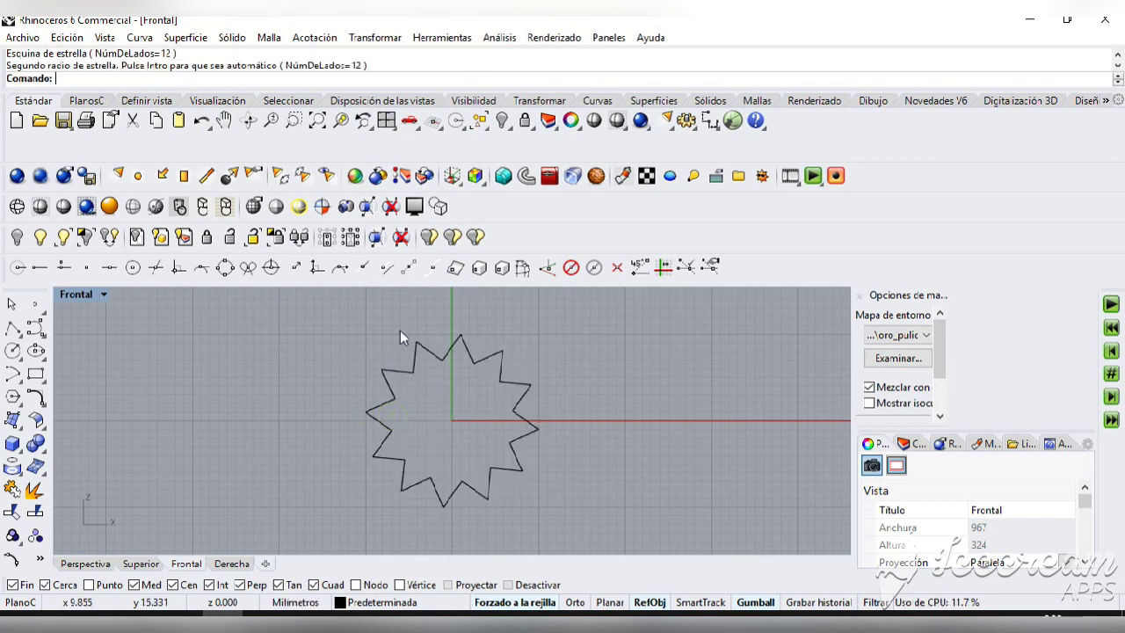
Fillet all corners of the star curve with a radius of 1 mm.
{"action": "left_click", "coordinate": [37, 400]}
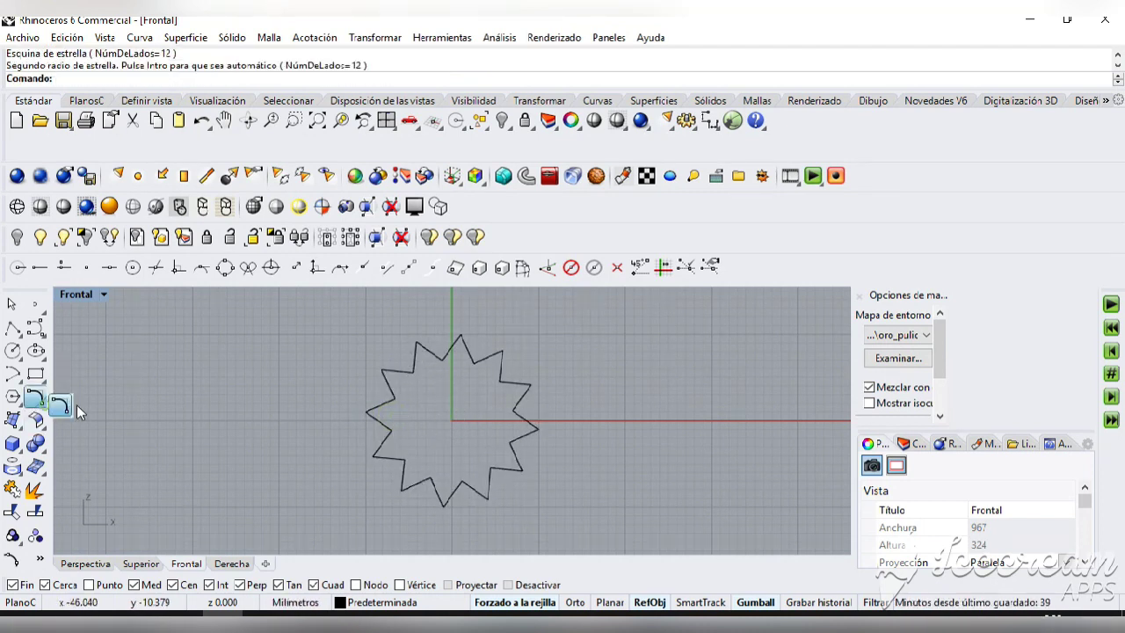
{"action": "left_click", "coordinate": [129, 406]}
{"action": "left_click", "coordinate": [373, 452]}
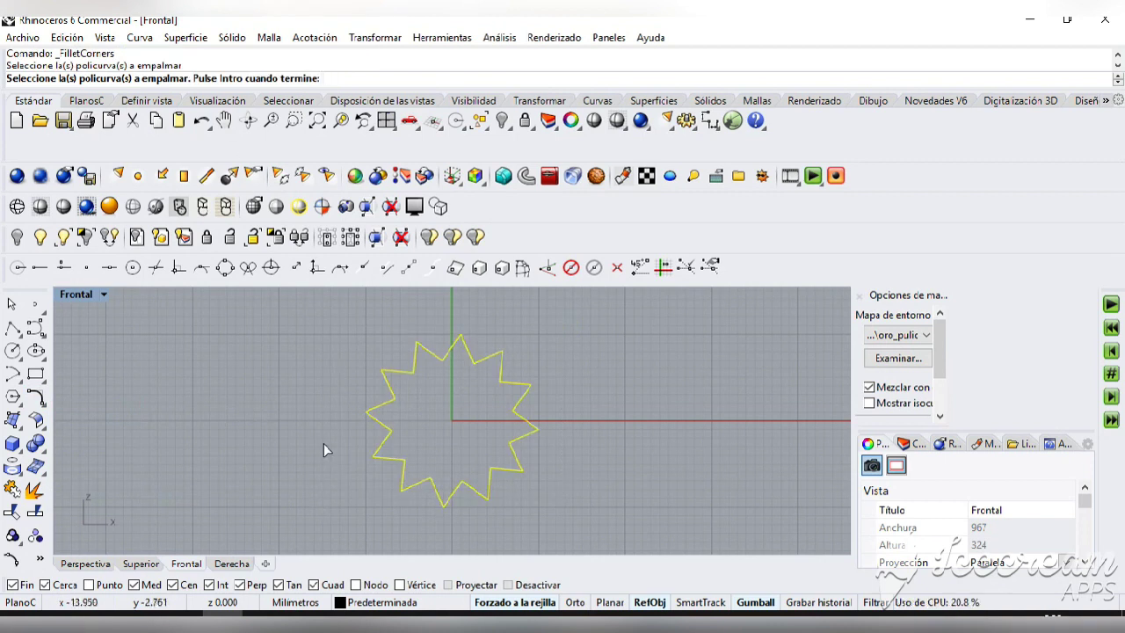
{"action": "key", "text": "Return"}
{"action": "type", "text": "1"}
{"action": "key", "text": "Return"}
Restore the four-viewport layout and rotate the filleted star curve 90 degrees so it lies flat on the Superior plane.
{"action": "double_click", "coordinate": [387, 121]}
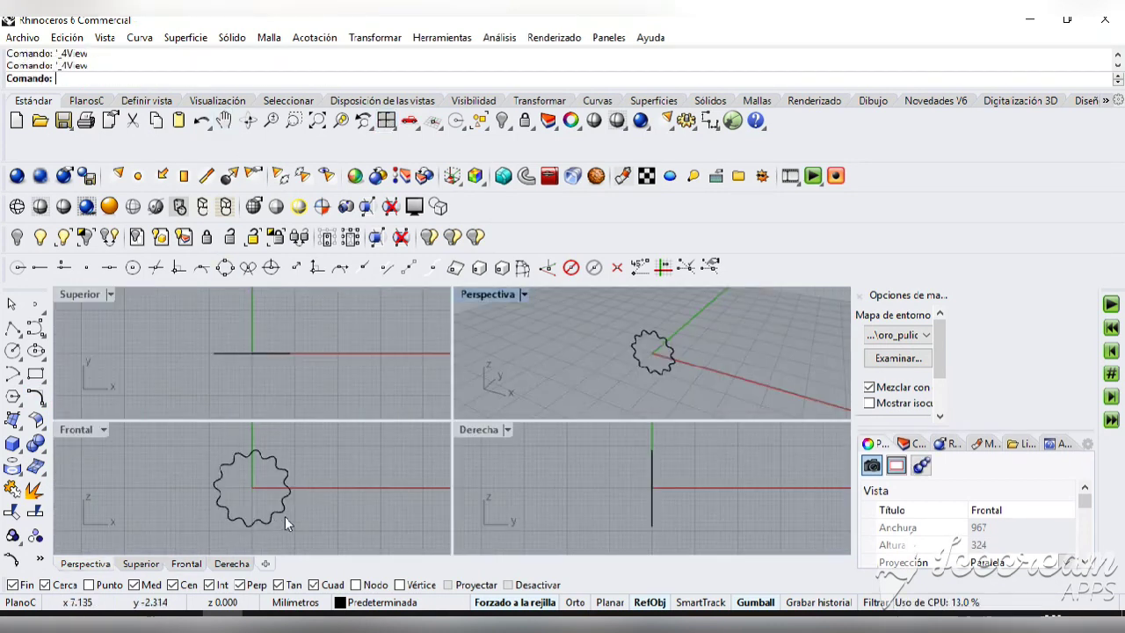
{"action": "left_click", "coordinate": [663, 372]}
{"action": "left_click", "coordinate": [618, 399]}
{"action": "type", "text": "90"}
{"action": "key", "text": "Return"}
{"action": "left_click", "coordinate": [789, 339]}
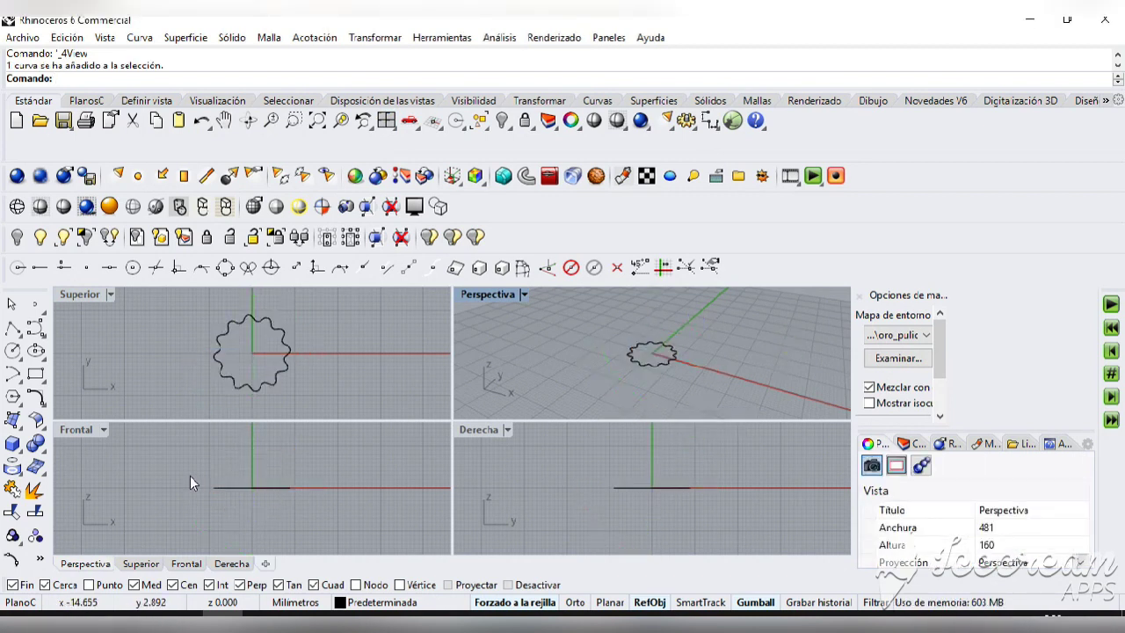
Draw a circle of 18 mm diameter centred at 0 in the Frontal viewport.
{"action": "left_click", "coordinate": [16, 350]}
{"action": "type", "text": "0"}
{"action": "key", "text": "Return"}
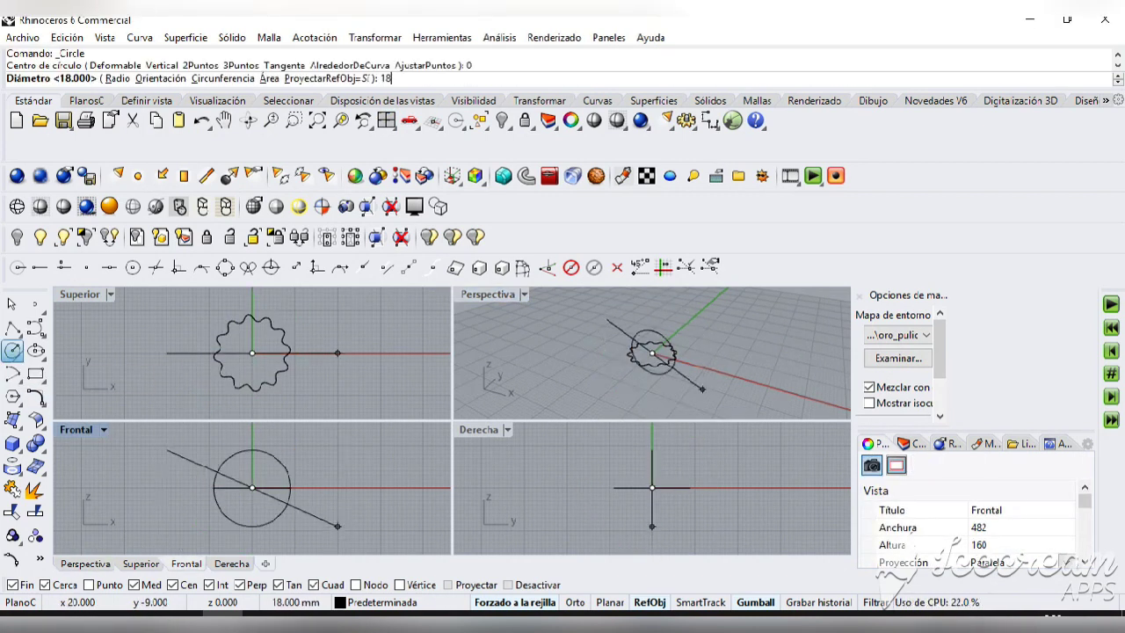
{"action": "type", "text": "18"}
{"action": "key", "text": "Return"}
Measure the circle's length and copy the resulting value.
{"action": "left_click", "coordinate": [271, 454]}
{"action": "left_click", "coordinate": [499, 37]}
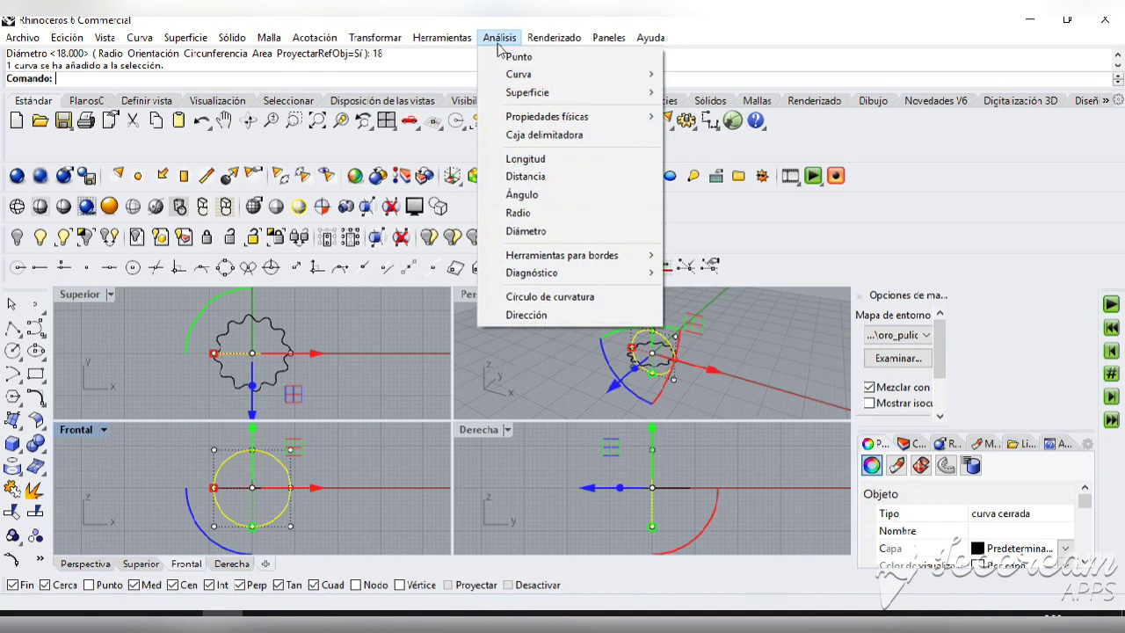
{"action": "left_click", "coordinate": [524, 155]}
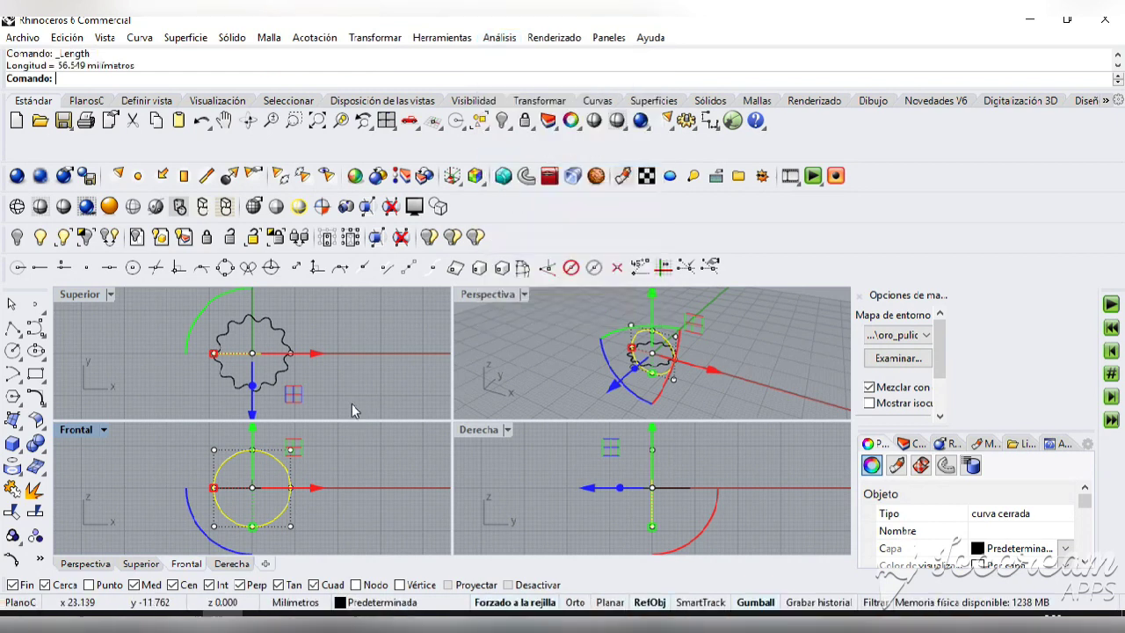
{"action": "double_click", "coordinate": [71, 66]}
{"action": "key", "text": "ctrl+c"}
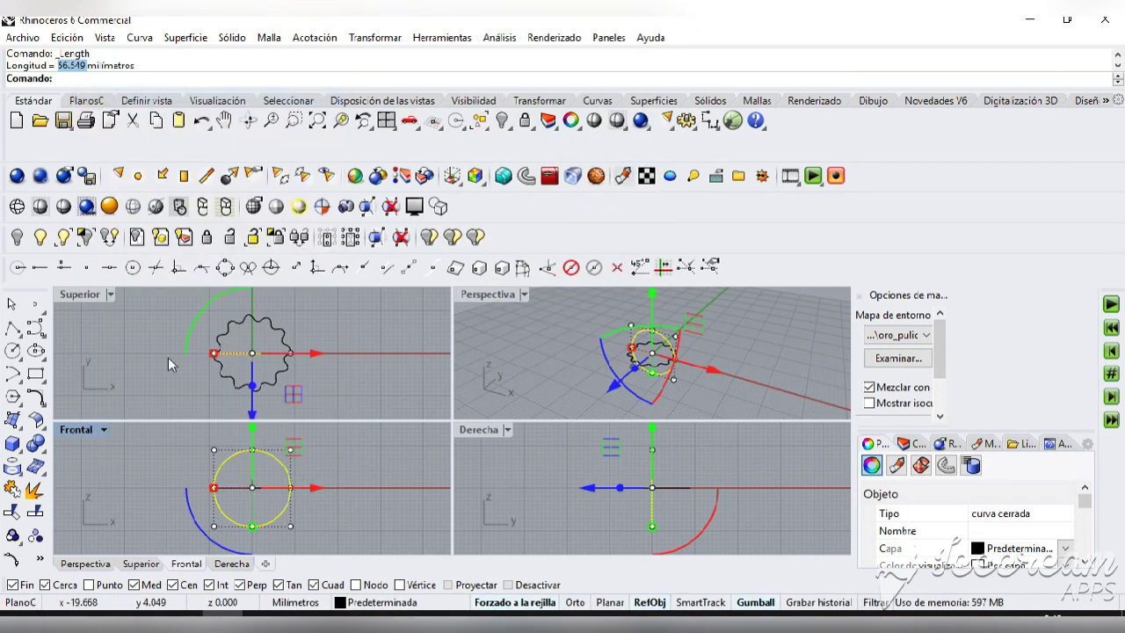
Try to draw a 56.549 mm straight curve from 0 along the Y axis in the Superior viewport.
{"action": "left_click", "coordinate": [37, 328]}
{"action": "type", "text": "0"}
{"action": "key", "text": "Return"}
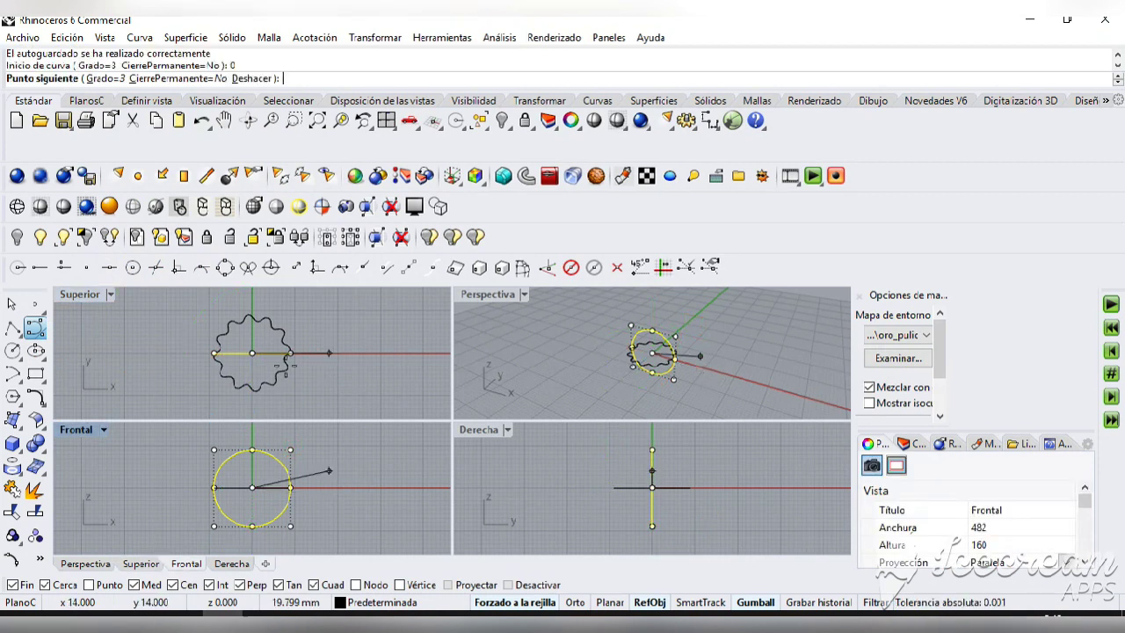
{"action": "key", "text": "ctrl+m"}
{"action": "left_click", "coordinate": [225, 121]}
{"action": "left_click_drag", "start_coordinate": [237, 363], "coordinate": [262, 603]}
{"action": "right_click", "coordinate": [294, 79]}
{"action": "left_click", "coordinate": [348, 171]}
{"action": "scroll", "coordinate": [473, 377], "scroll_direction": "down", "scroll_amount": 4}
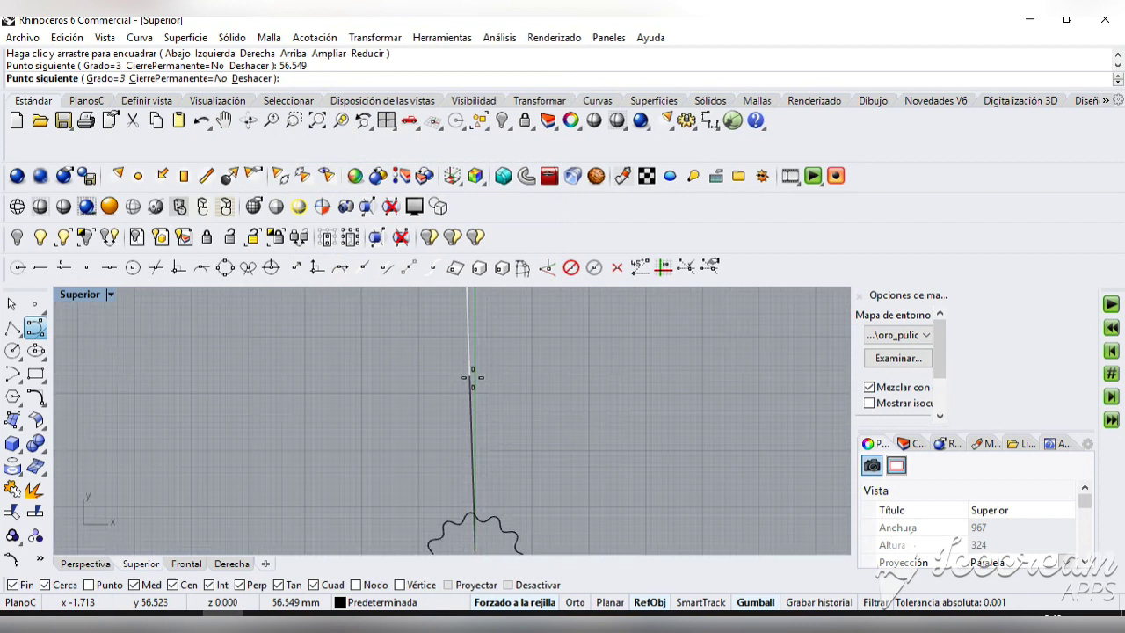
{"action": "left_click", "coordinate": [223, 123]}
{"action": "left_click_drag", "start_coordinate": [304, 359], "coordinate": [330, 527]}
{"action": "left_click", "coordinate": [502, 410]}
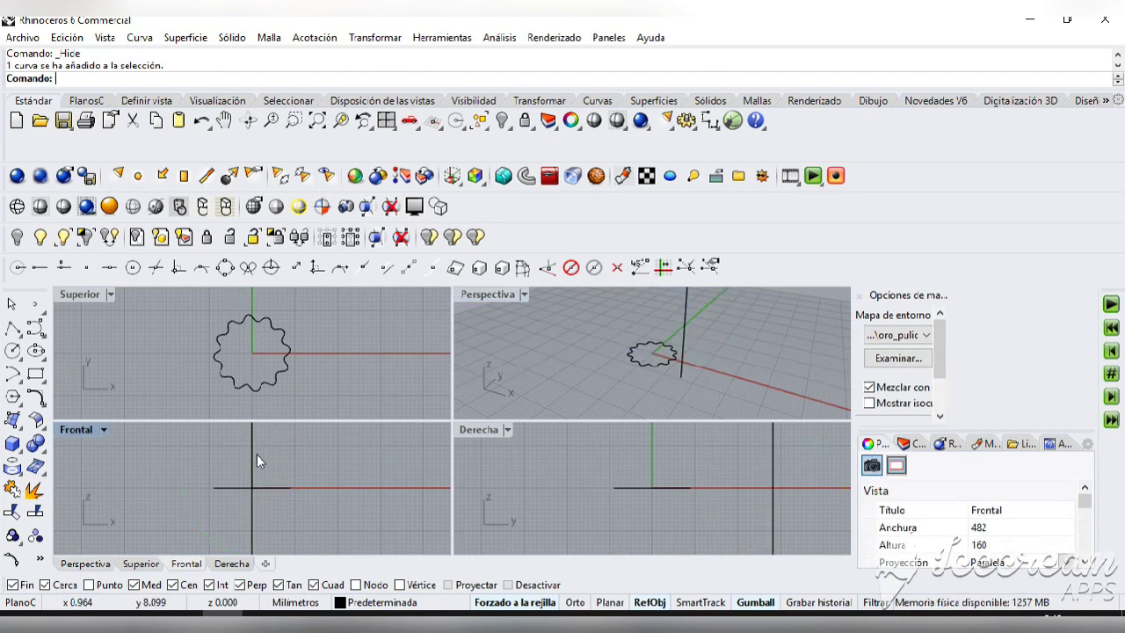
{"action": "key", "text": "Delete"}
Draw a vertical 56.549 mm straight curve upward from the origin in the Frontal viewport and check it in Perspectiva.
{"action": "double_click", "coordinate": [76, 429]}
{"action": "key", "text": "ctrl+h"}
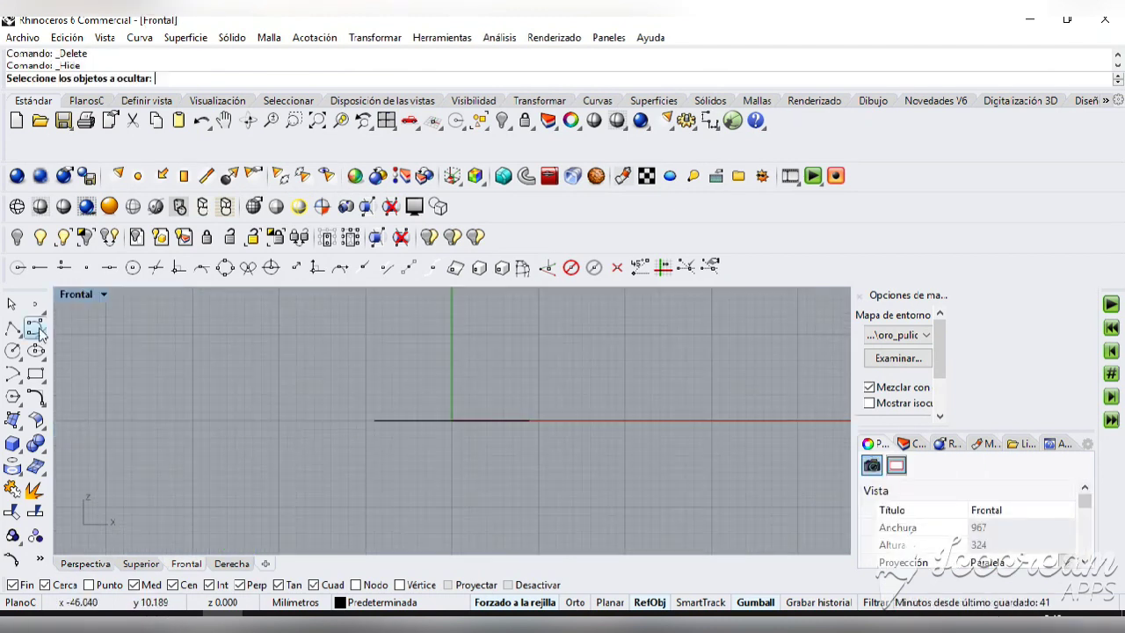
{"action": "left_click", "coordinate": [452, 420]}
{"action": "type", "text": "56.549"}
{"action": "key", "text": "Return"}
{"action": "left_click", "coordinate": [224, 120]}
{"action": "left_click_drag", "start_coordinate": [269, 295], "coordinate": [289, 371]}
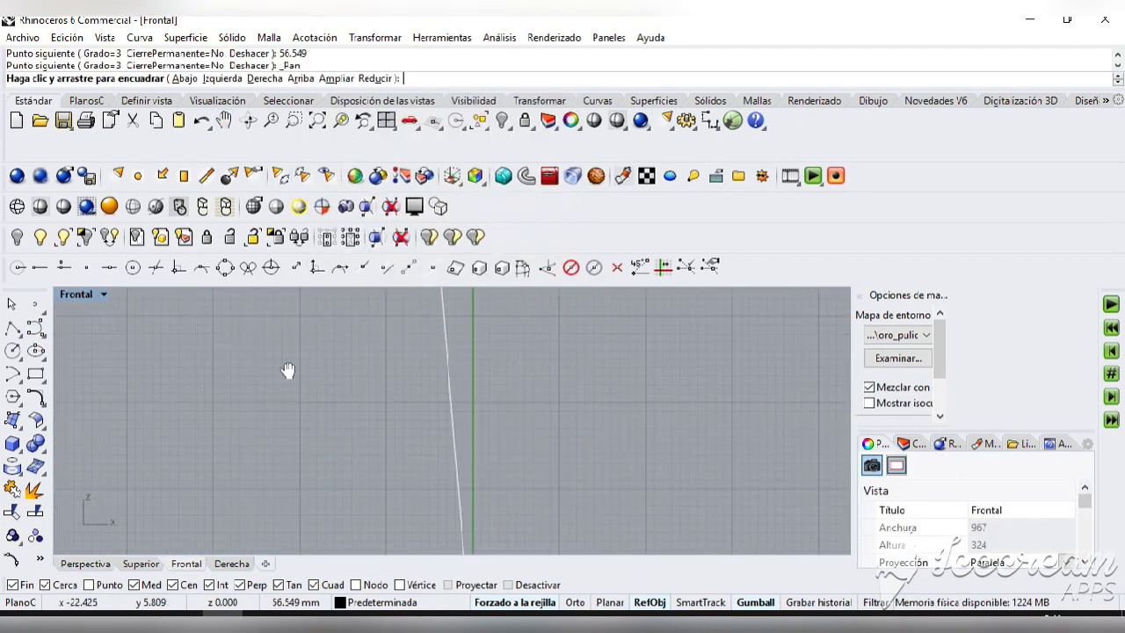
{"action": "scroll", "coordinate": [289, 370], "scroll_direction": "down", "scroll_amount": 8}
{"action": "left_click_drag", "start_coordinate": [371, 299], "coordinate": [382, 360]}
{"action": "left_click", "coordinate": [385, 355]}
{"action": "scroll", "coordinate": [385, 353], "scroll_direction": "down", "scroll_amount": 2}
{"action": "key", "text": "Return"}
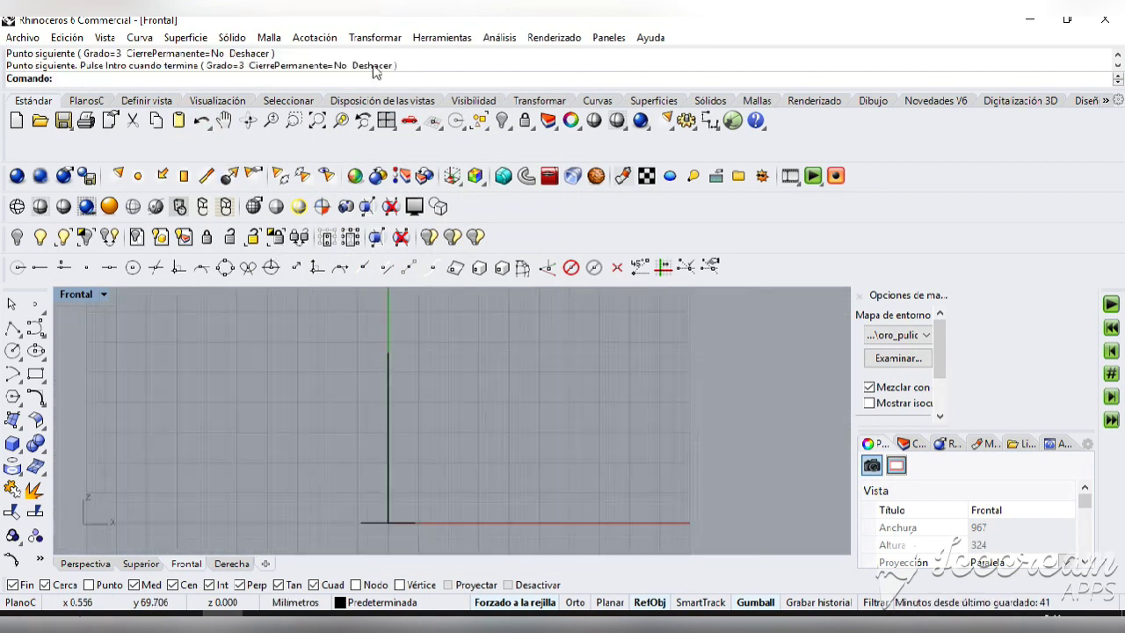
{"action": "double_click", "coordinate": [387, 121]}
{"action": "double_click", "coordinate": [489, 295]}
{"action": "left_click", "coordinate": [226, 121]}
{"action": "left_click_drag", "start_coordinate": [369, 305], "coordinate": [369, 382]}
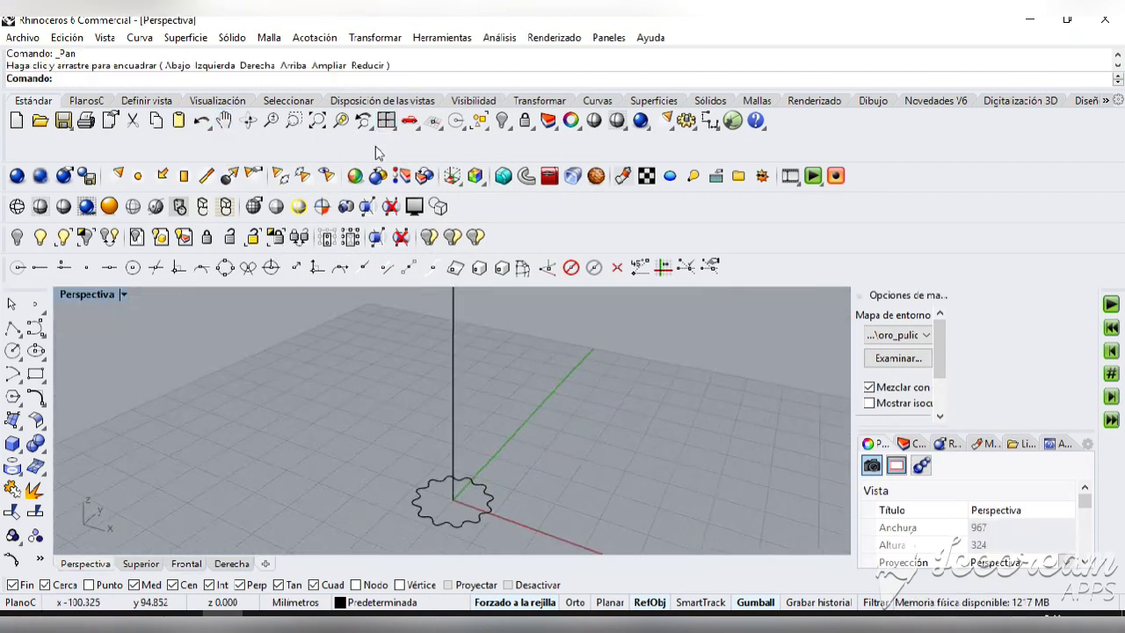
Scale the star curve down uniformly about its centre in the Superior viewport to make a slim profile around the line's base.
{"action": "double_click", "coordinate": [387, 120]}
{"action": "left_click", "coordinate": [214, 351]}
{"action": "left_click_drag", "start_coordinate": [213, 353], "coordinate": [226, 352]}
{"action": "key", "text": "Delete"}
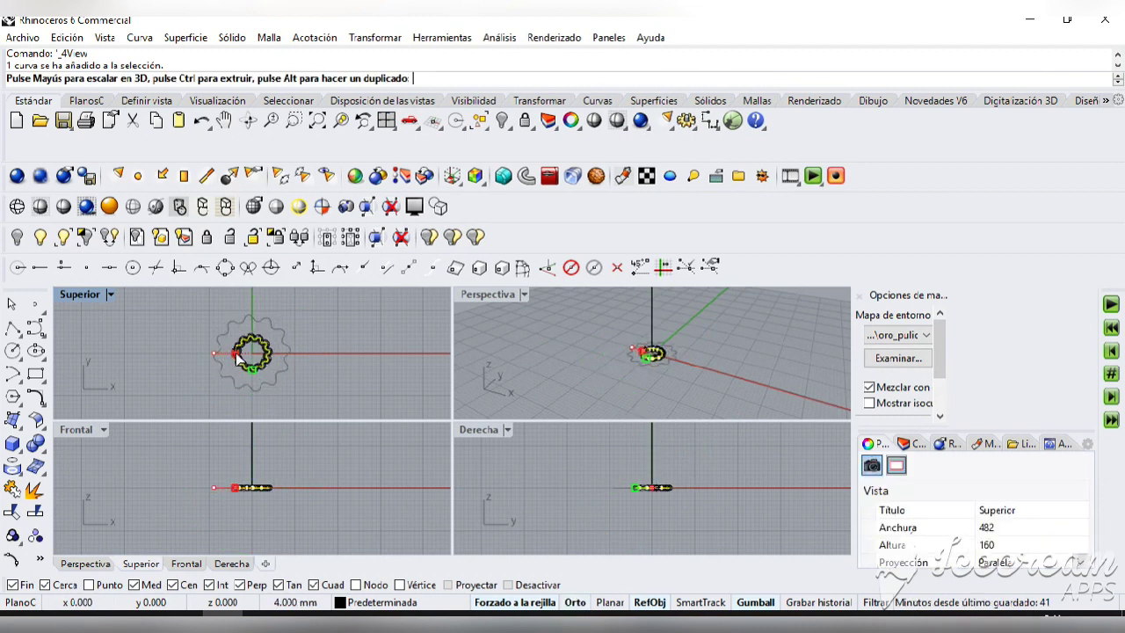
{"action": "double_click", "coordinate": [89, 296]}
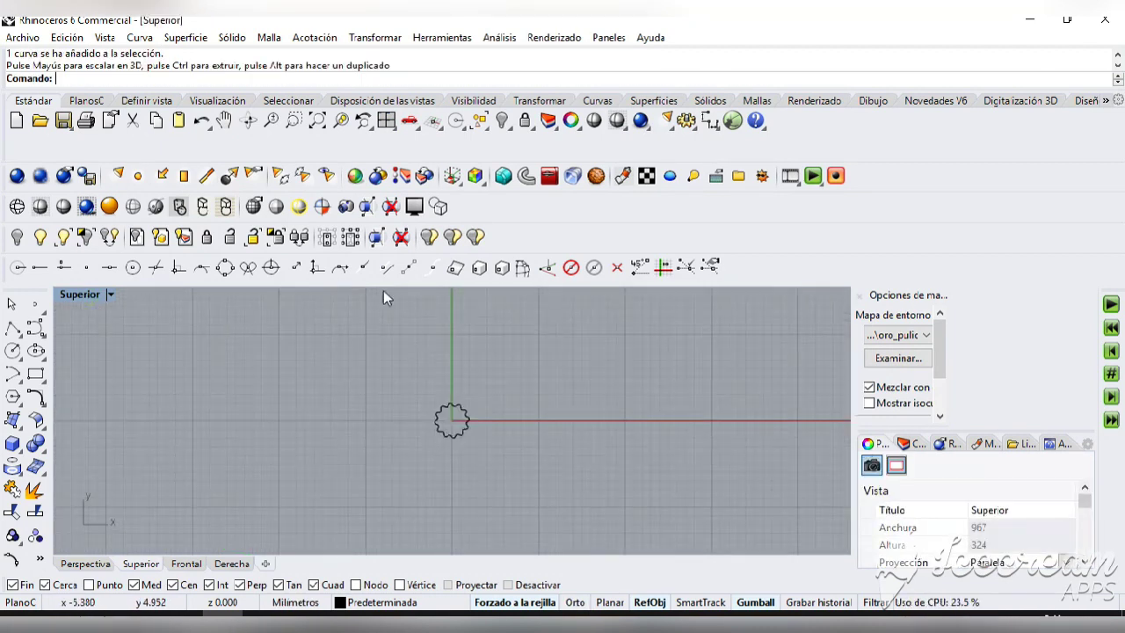
Extrude the small star curve straight into a solid, 56.549 mm high, up to the top end of the vertical line.
{"action": "left_click", "coordinate": [387, 121]}
{"action": "left_click", "coordinate": [253, 463]}
{"action": "left_click", "coordinate": [257, 359]}
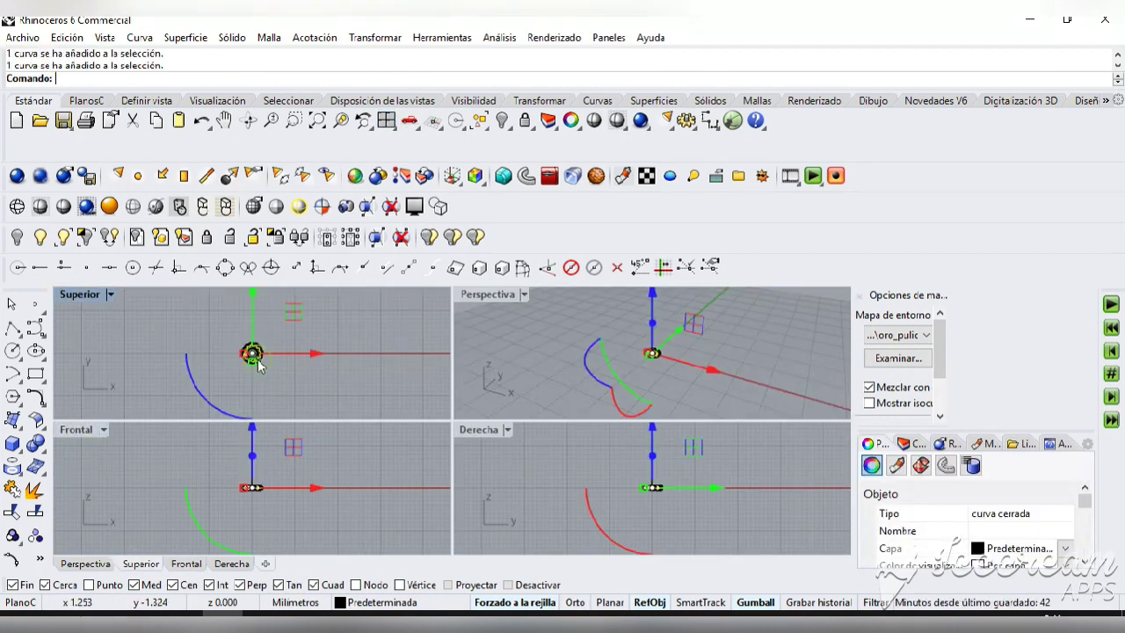
{"action": "left_click", "coordinate": [232, 42]}
{"action": "mouse_move", "coordinate": [362, 331]}
{"action": "left_click", "coordinate": [501, 328]}
{"action": "double_click", "coordinate": [80, 295]}
{"action": "left_click", "coordinate": [225, 121]}
{"action": "left_click_drag", "start_coordinate": [325, 351], "coordinate": [340, 492]}
{"action": "double_click", "coordinate": [387, 120]}
{"action": "double_click", "coordinate": [492, 296]}
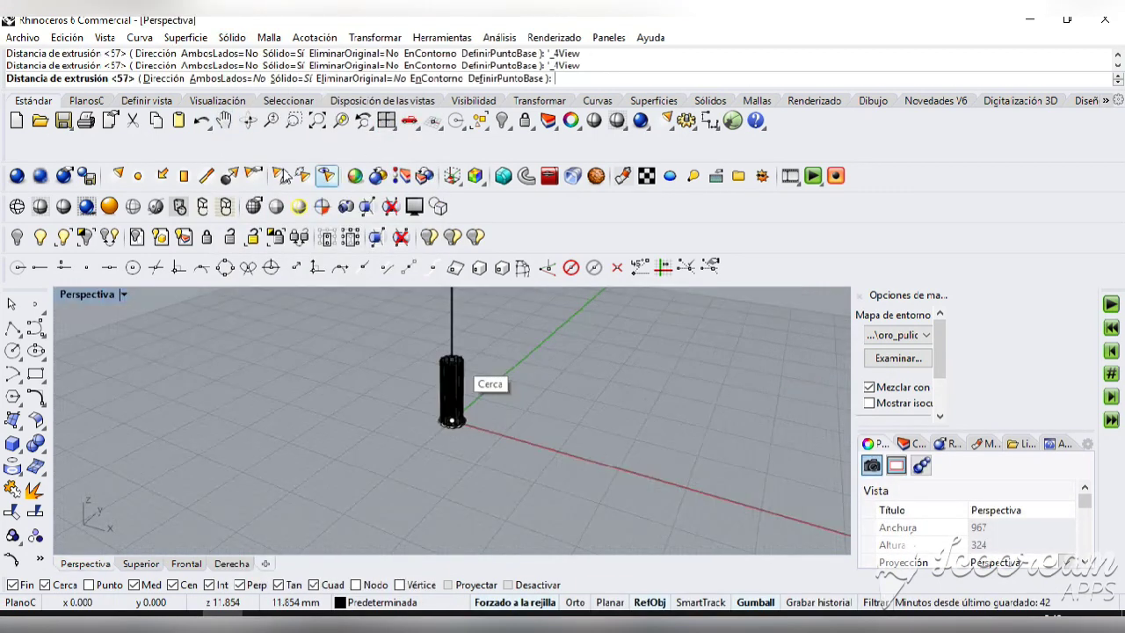
{"action": "left_click", "coordinate": [224, 121]}
{"action": "left_click_drag", "start_coordinate": [390, 336], "coordinate": [409, 483]}
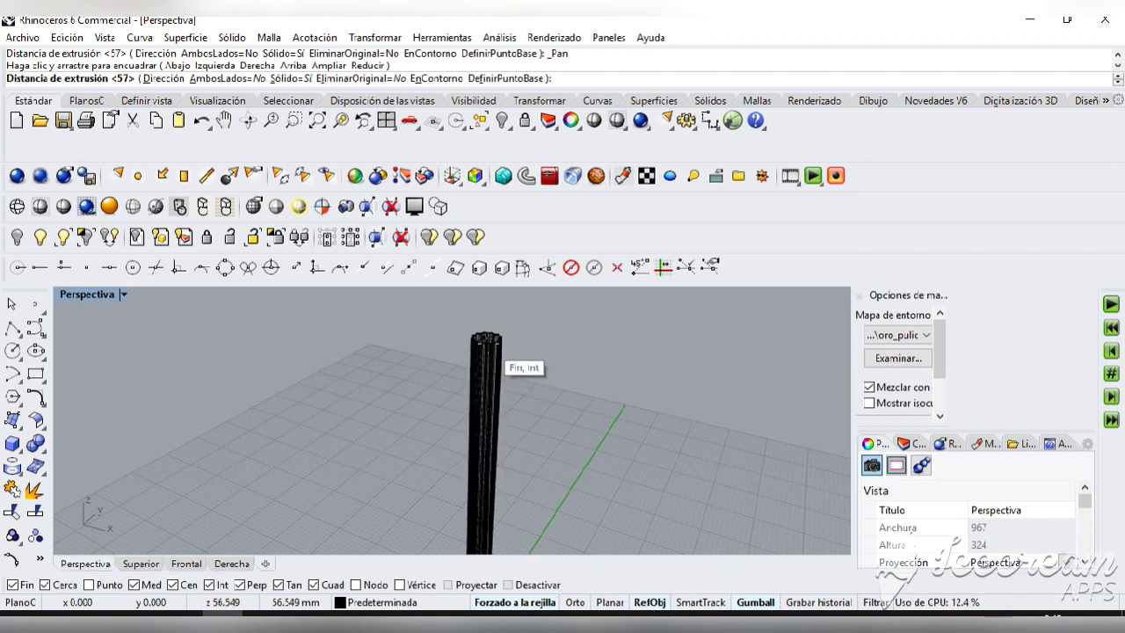
{"action": "left_click", "coordinate": [499, 358]}
Set the Superior and Frontal viewports to the Semitransparente display mode.
{"action": "left_click", "coordinate": [124, 296]}
{"action": "left_click", "coordinate": [208, 125]}
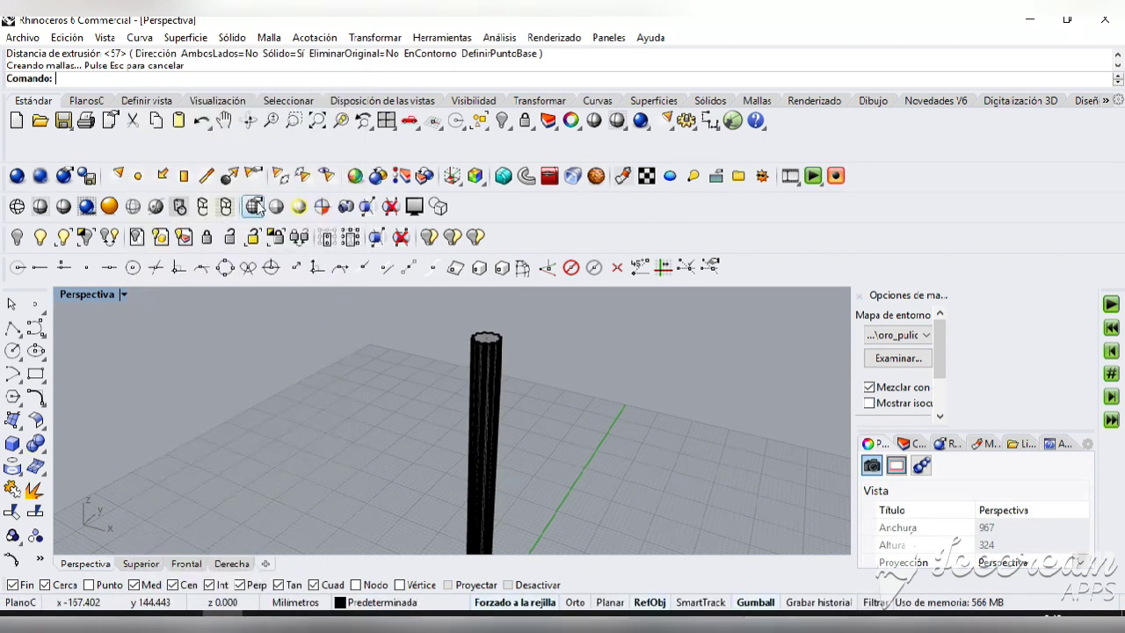
{"action": "left_click", "coordinate": [248, 120]}
{"action": "left_click_drag", "start_coordinate": [329, 374], "coordinate": [427, 345]}
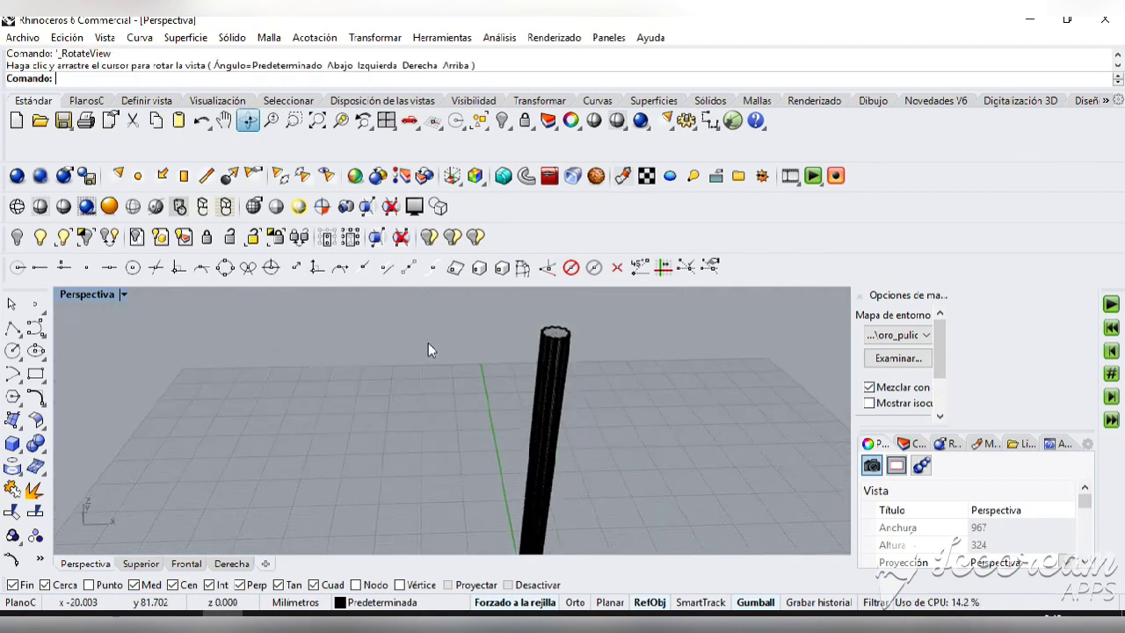
{"action": "left_click", "coordinate": [386, 120]}
{"action": "left_click", "coordinate": [111, 296]}
{"action": "left_click", "coordinate": [189, 135]}
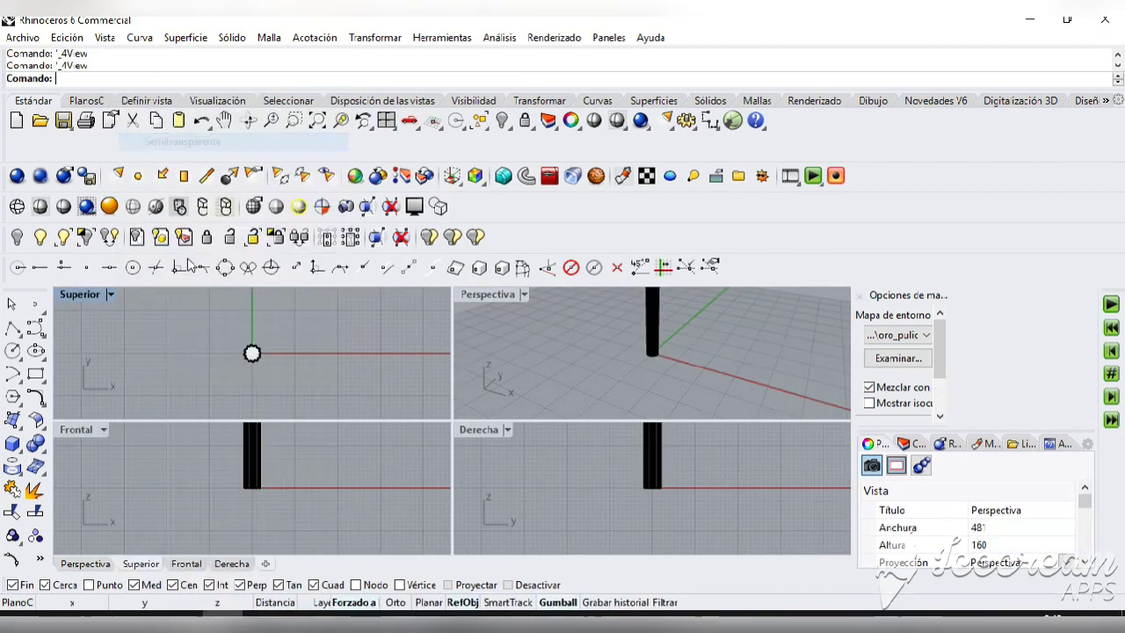
{"action": "left_click", "coordinate": [104, 429]}
{"action": "left_click", "coordinate": [176, 142]}
{"action": "key", "text": "ctrl+m"}
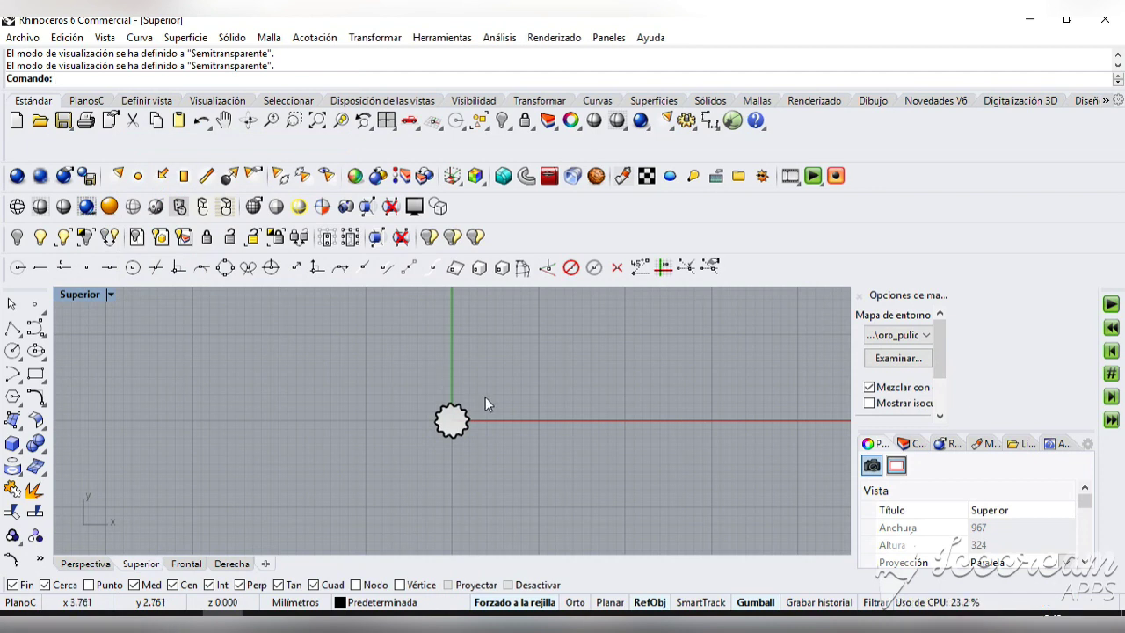
{"action": "left_click", "coordinate": [387, 119]}
{"action": "left_click", "coordinate": [104, 430]}
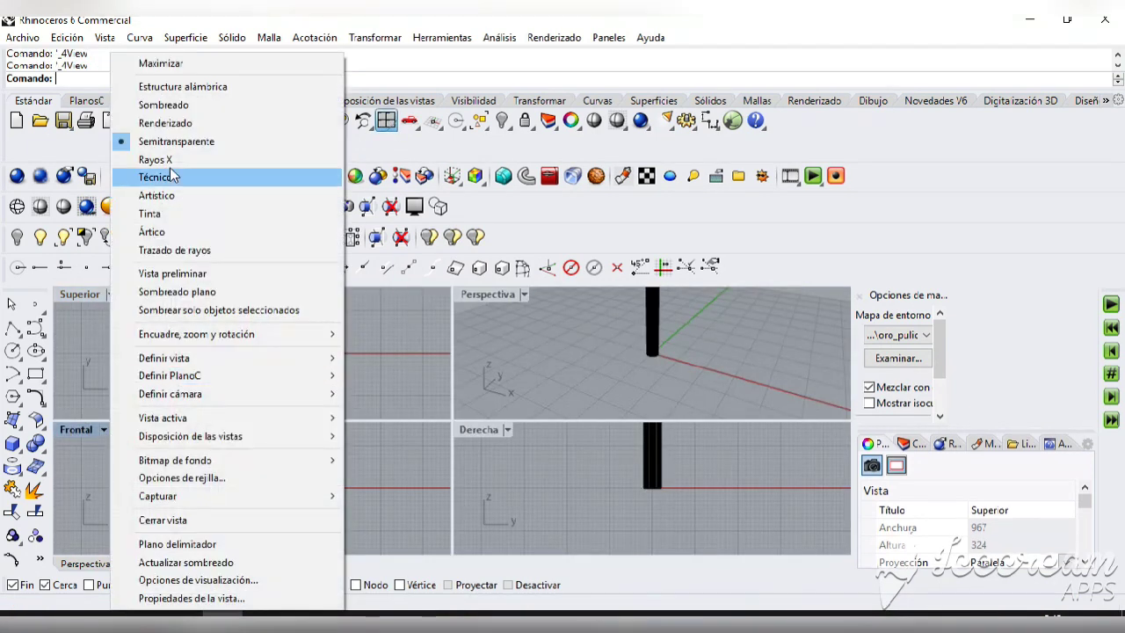
{"action": "left_click", "coordinate": [167, 109]}
Twist the star-shaped rod about a vertical axis from 0 to about 11 mm below it, picking both angle references in Superior.
{"action": "middle_click", "coordinate": [195, 523]}
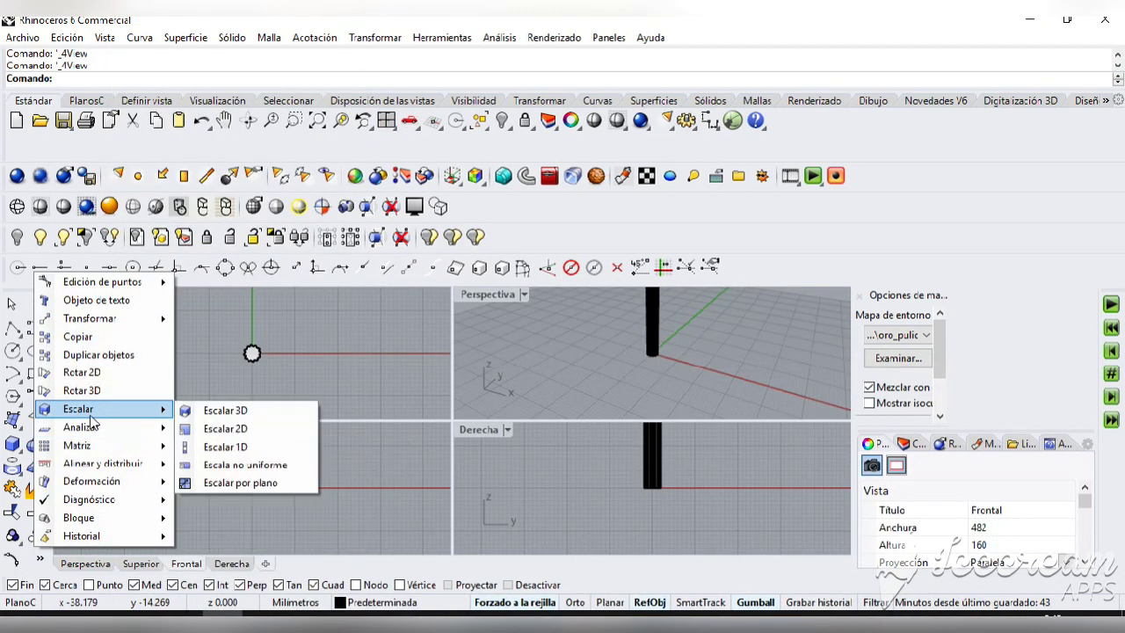
{"action": "mouse_move", "coordinate": [94, 487]}
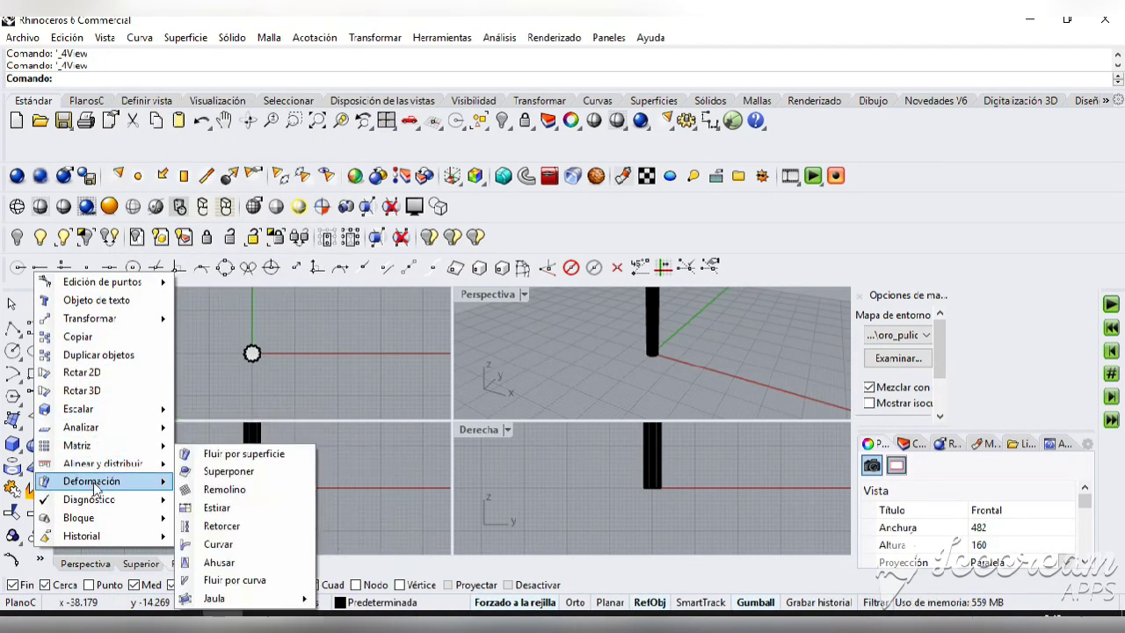
{"action": "left_click", "coordinate": [240, 527]}
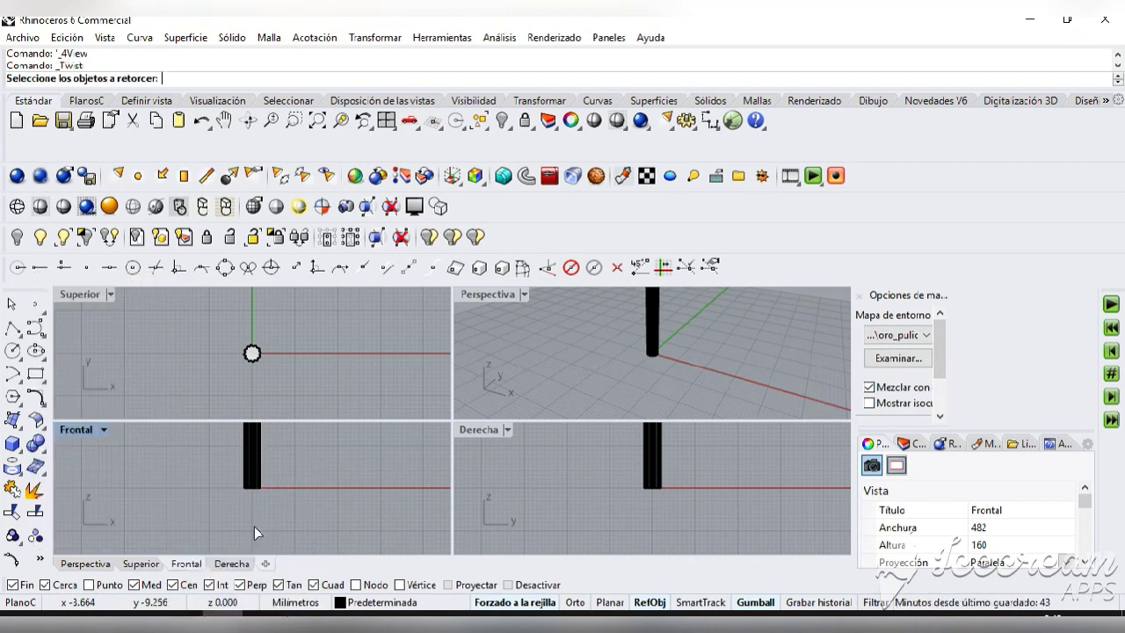
{"action": "left_click", "coordinate": [264, 472]}
{"action": "key", "text": "Return"}
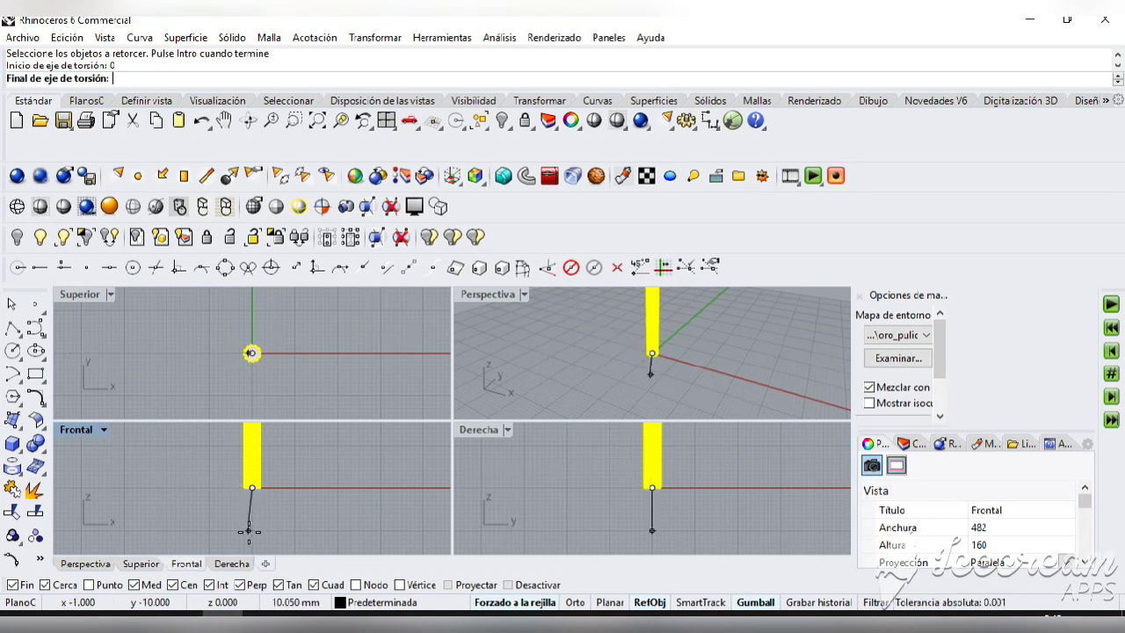
{"action": "left_click", "coordinate": [251, 534]}
{"action": "left_click", "coordinate": [302, 353]}
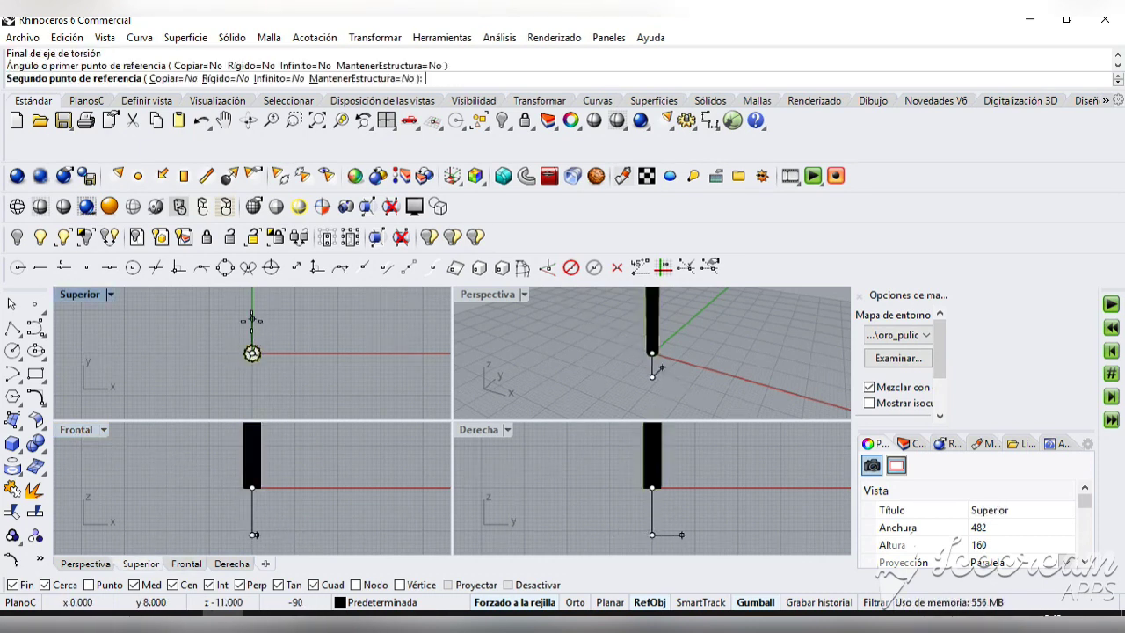
{"action": "left_click", "coordinate": [237, 330]}
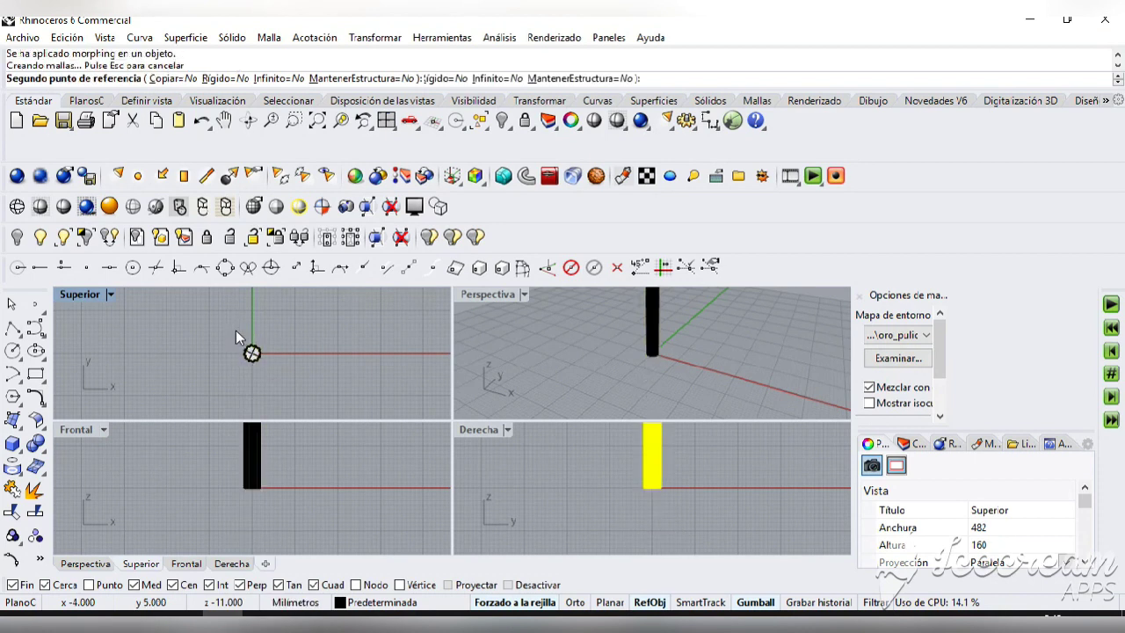
Set the Perspectiva viewport to Semitransparente and inspect the rod's flutes from different angles.
{"action": "double_click", "coordinate": [488, 294]}
{"action": "left_click", "coordinate": [125, 293]}
{"action": "left_click", "coordinate": [197, 142]}
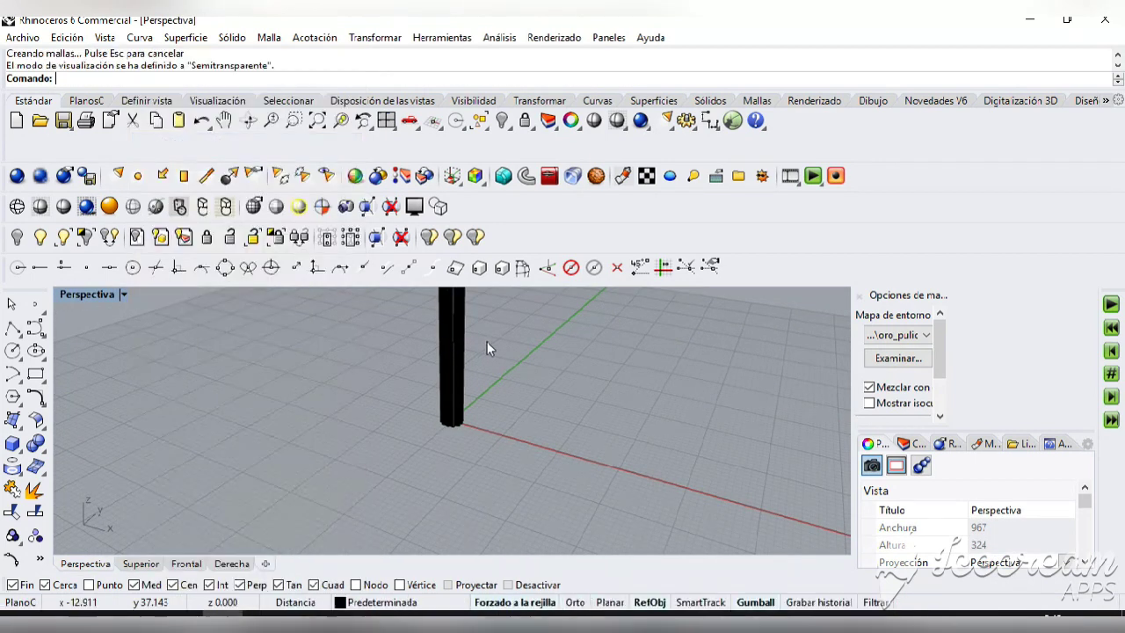
{"action": "left_click", "coordinate": [450, 414]}
{"action": "key", "text": "Escape"}
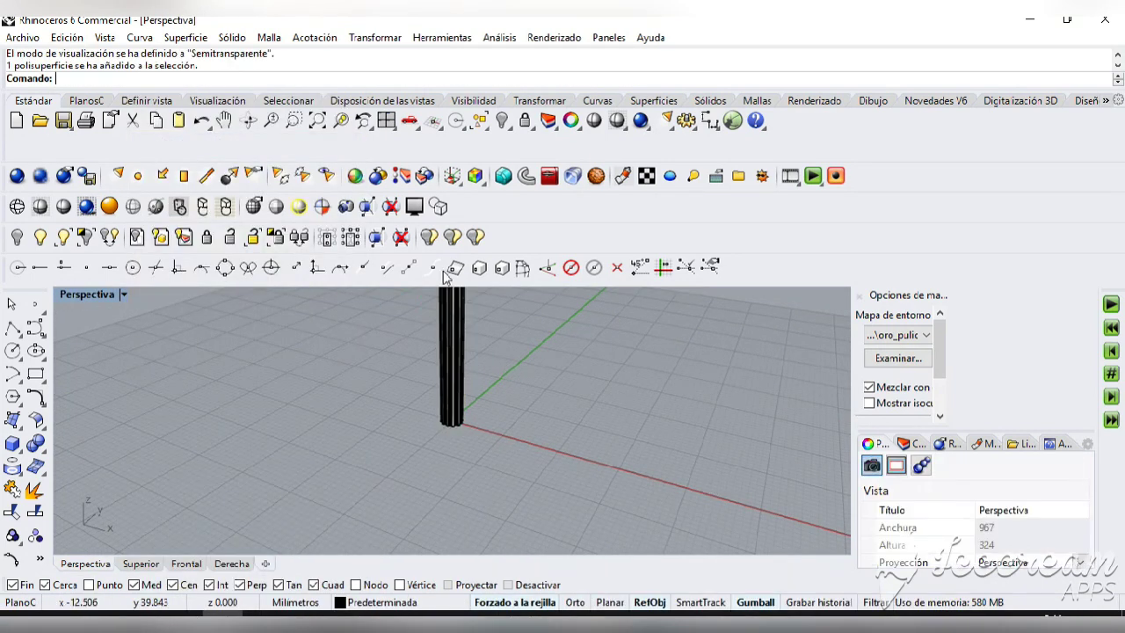
{"action": "left_click", "coordinate": [249, 125]}
{"action": "left_click_drag", "start_coordinate": [404, 422], "coordinate": [606, 430]}
{"action": "left_click", "coordinate": [227, 125]}
{"action": "left_click_drag", "start_coordinate": [318, 323], "coordinate": [359, 483]}
{"action": "left_click", "coordinate": [249, 125]}
{"action": "left_click_drag", "start_coordinate": [425, 430], "coordinate": [344, 386]}
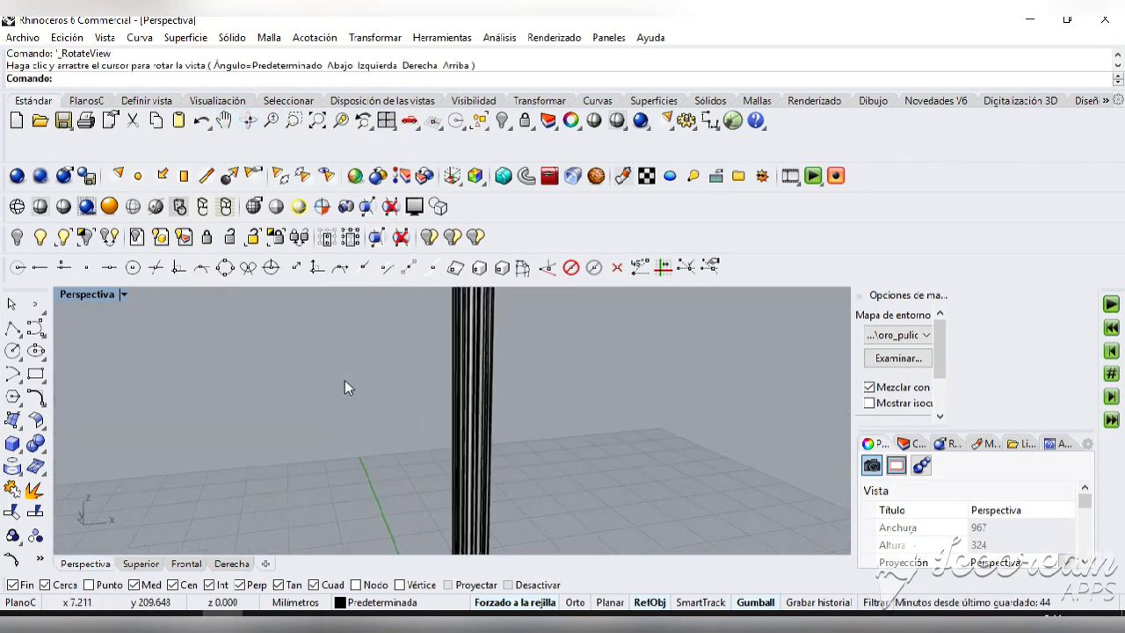
Show the hidden objects and delete the leftover surfaces and curves, keeping the 18 mm circle.
{"action": "left_click", "coordinate": [386, 120]}
{"action": "left_click", "coordinate": [501, 120]}
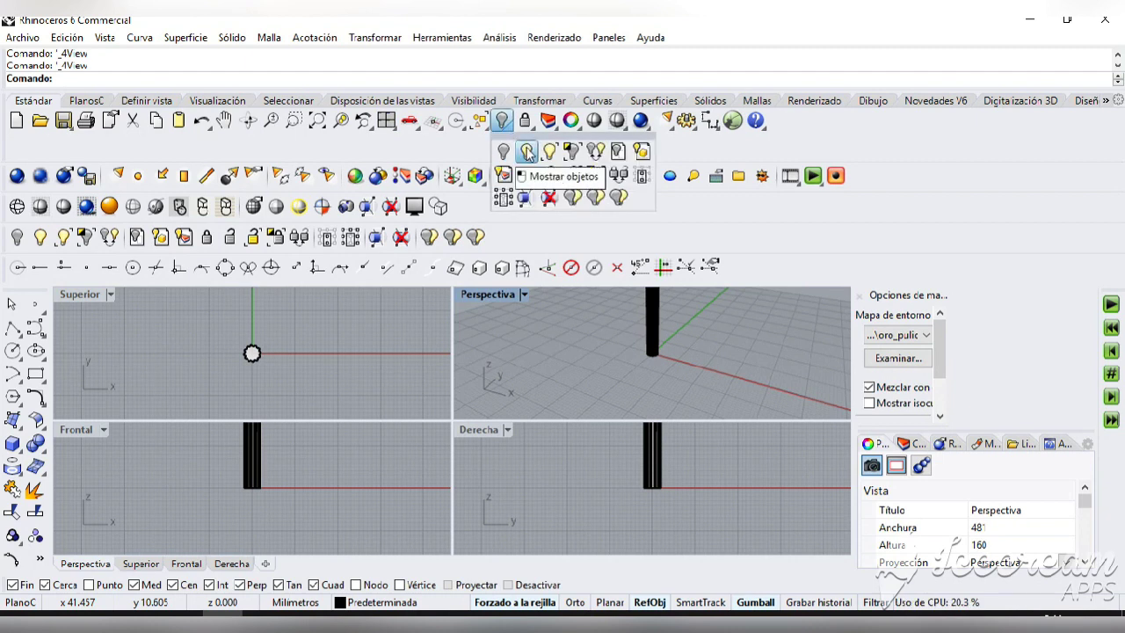
{"action": "left_click", "coordinate": [528, 152]}
{"action": "key", "text": "Delete"}
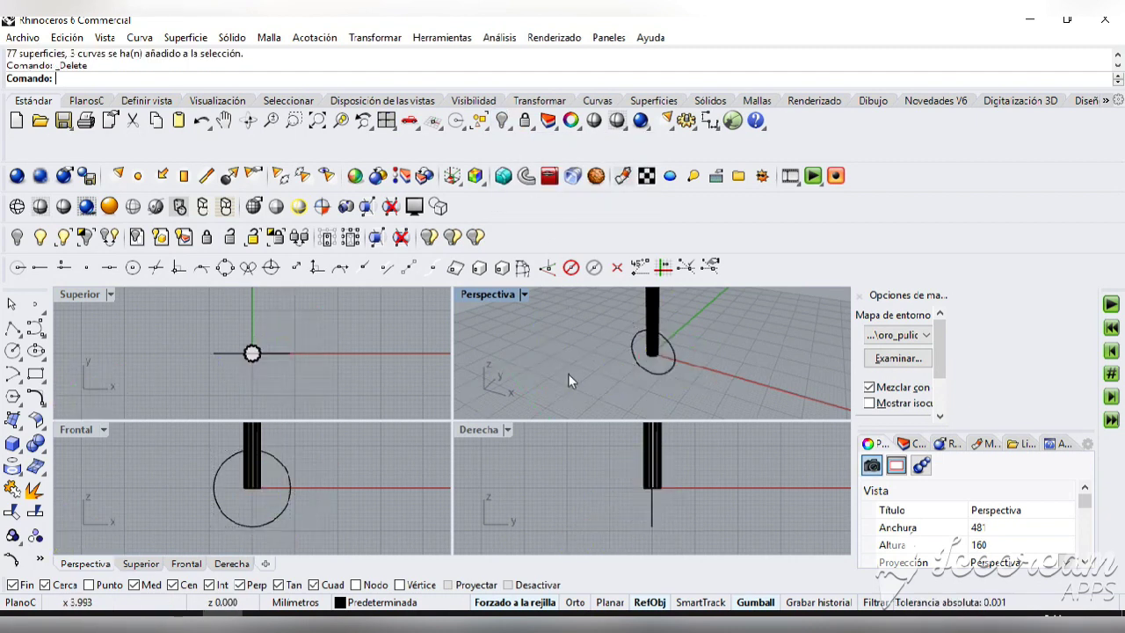
Move the 18 mm circle beside the rod and set the display colour of the line inside the rod to red.
{"action": "left_click_drag", "start_coordinate": [665, 376], "coordinate": [707, 388]}
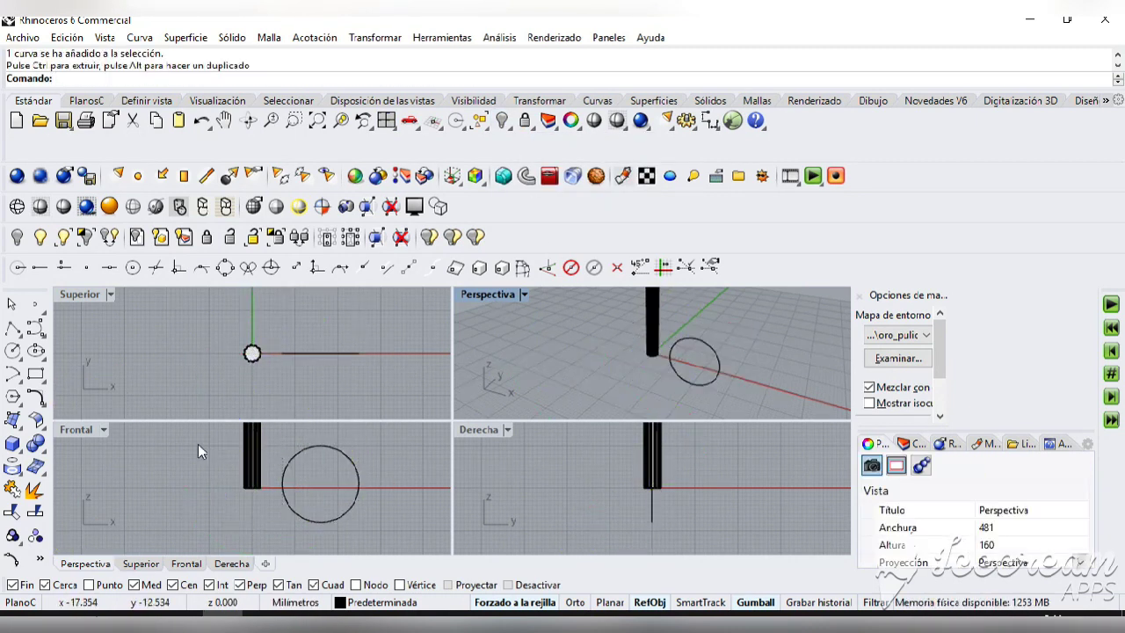
{"action": "double_click", "coordinate": [76, 430]}
{"action": "scroll", "coordinate": [451, 413], "scroll_direction": "up", "scroll_amount": 10}
{"action": "left_click", "coordinate": [445, 423]}
{"action": "left_click", "coordinate": [492, 464]}
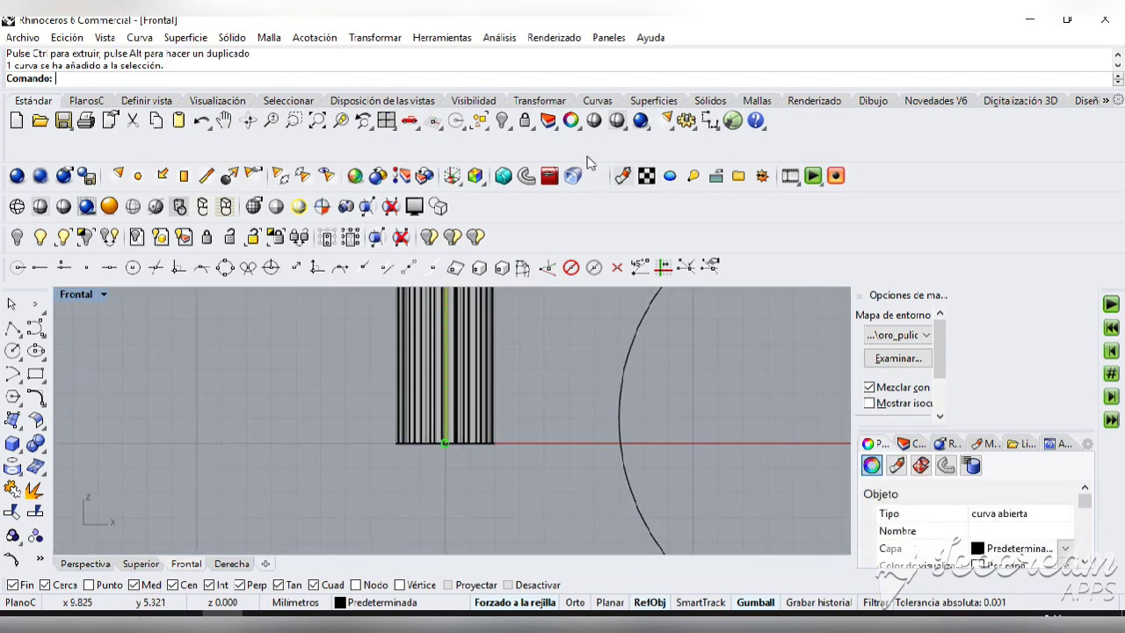
{"action": "mouse_move", "coordinate": [1084, 502]}
{"action": "left_mouse_down"}
{"action": "mouse_move", "coordinate": [1074, 526]}
{"action": "mouse_move", "coordinate": [1079, 497]}
{"action": "left_mouse_up"}
{"action": "left_click", "coordinate": [1069, 564]}
{"action": "left_click", "coordinate": [1008, 464]}
{"action": "left_click", "coordinate": [546, 446]}
{"action": "scroll", "coordinate": [520, 454], "scroll_direction": "up", "scroll_amount": 2}
{"action": "left_click", "coordinate": [448, 437]}
{"action": "left_click", "coordinate": [496, 471]}
{"action": "left_click", "coordinate": [374, 37]}
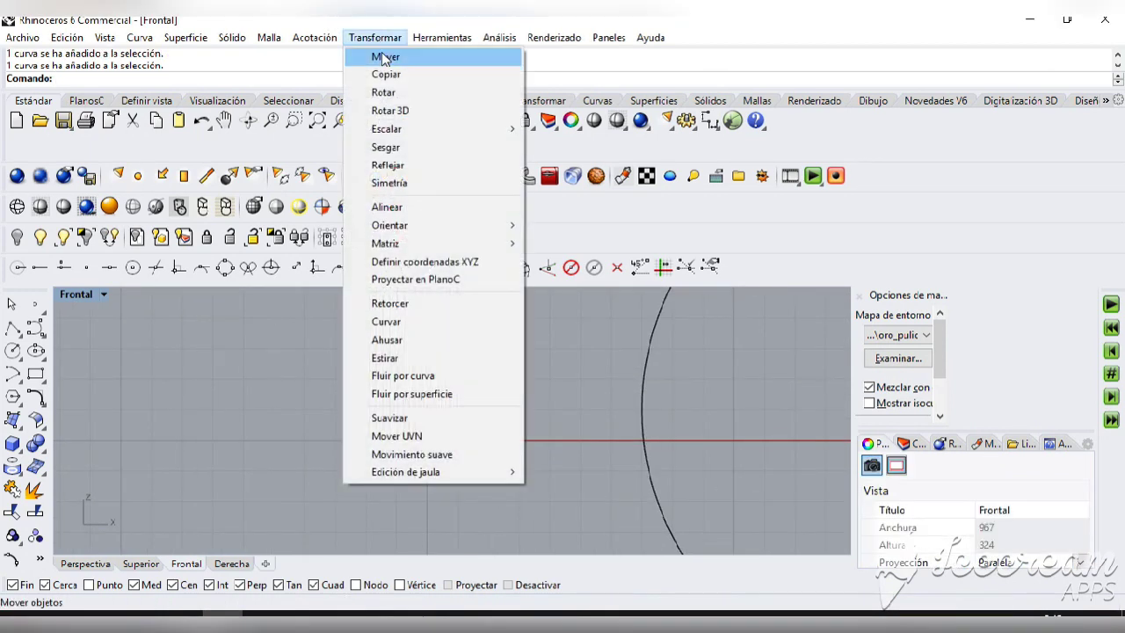
{"action": "left_click", "coordinate": [403, 375]}
{"action": "left_click", "coordinate": [455, 413]}
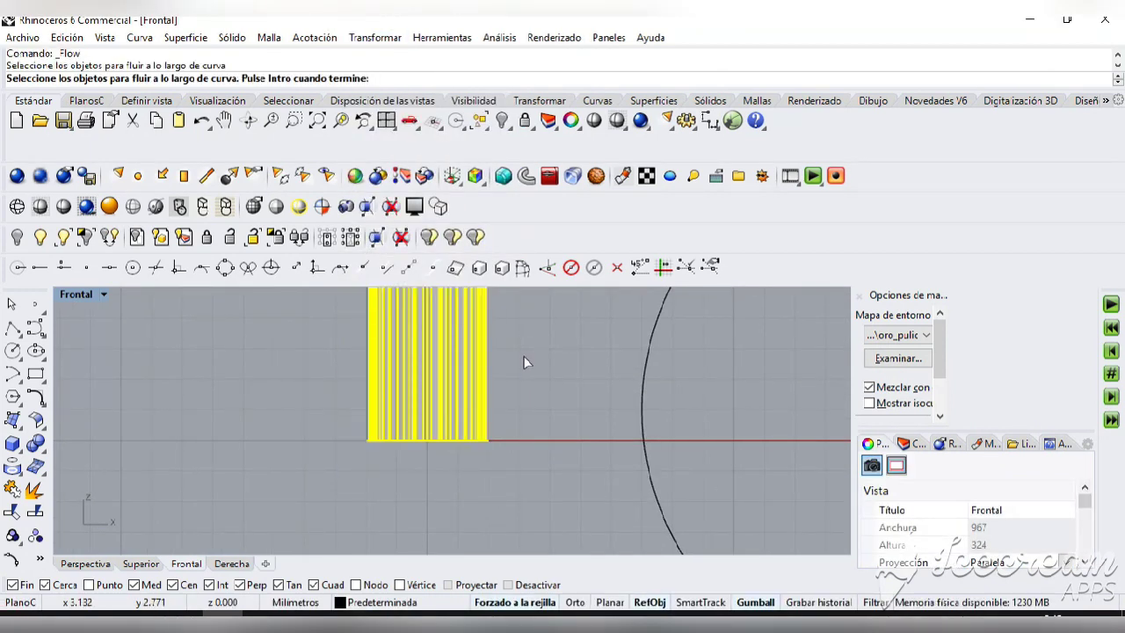
{"action": "key", "text": "Return"}
{"action": "left_click", "coordinate": [431, 440]}
{"action": "scroll", "coordinate": [434, 442], "scroll_direction": "up", "scroll_amount": 4}
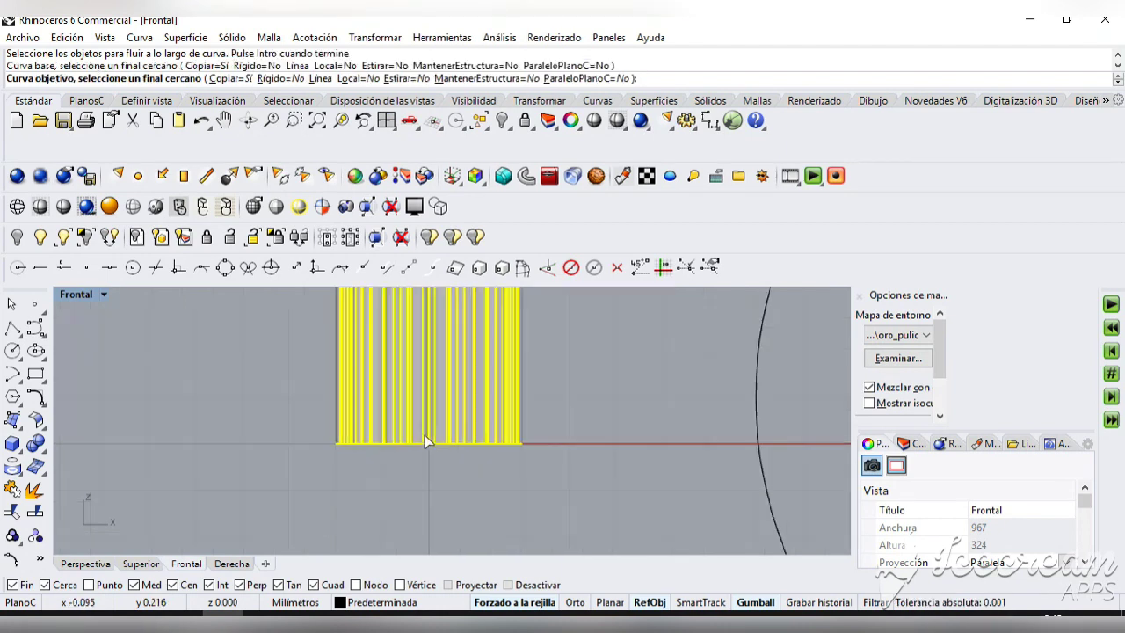
{"action": "key", "text": "Return"}
{"action": "key", "text": "Escape"}
Flow the rod along the 18 mm circle, using the red line inside it as the base curve.
{"action": "left_click", "coordinate": [435, 431]}
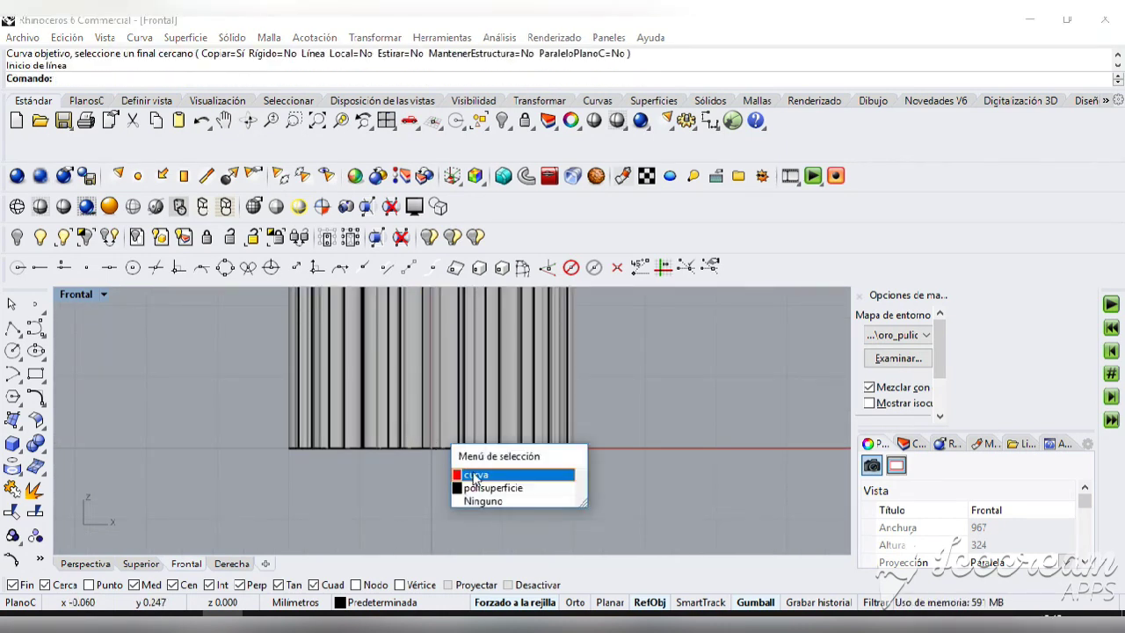
{"action": "left_click", "coordinate": [477, 474]}
{"action": "scroll", "coordinate": [600, 474], "scroll_direction": "down", "scroll_amount": 2}
{"action": "left_click", "coordinate": [378, 39]}
{"action": "left_click", "coordinate": [426, 375]}
{"action": "left_click", "coordinate": [567, 429]}
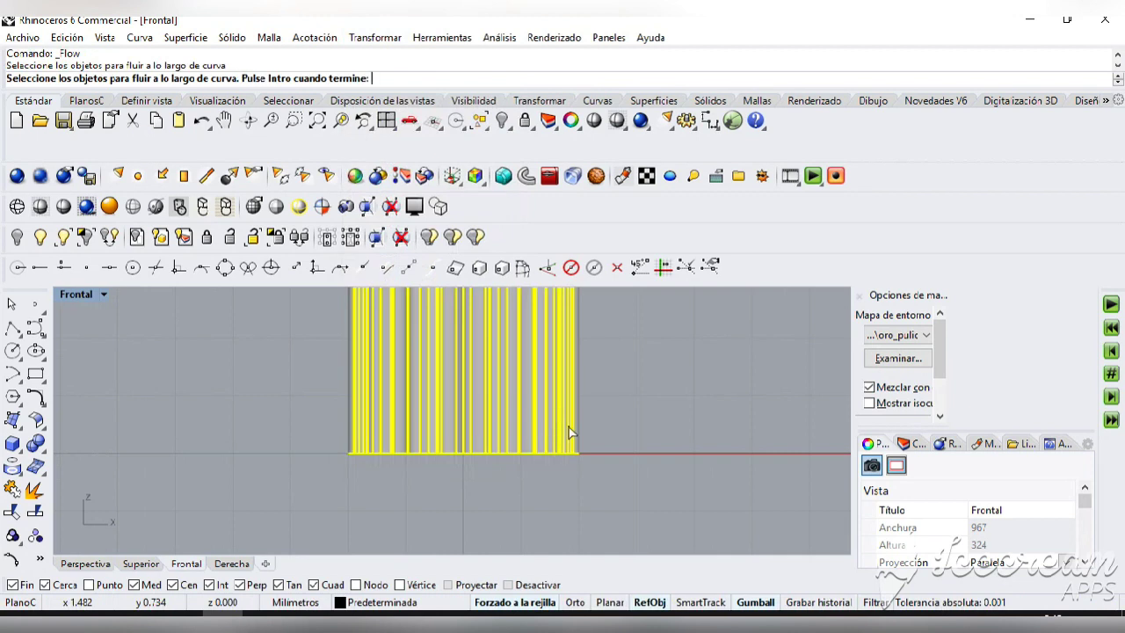
{"action": "key", "text": "Return"}
{"action": "scroll", "coordinate": [488, 442], "scroll_direction": "up", "scroll_amount": 4}
{"action": "left_click", "coordinate": [442, 451]}
{"action": "scroll", "coordinate": [472, 448], "scroll_direction": "up", "scroll_amount": 3}
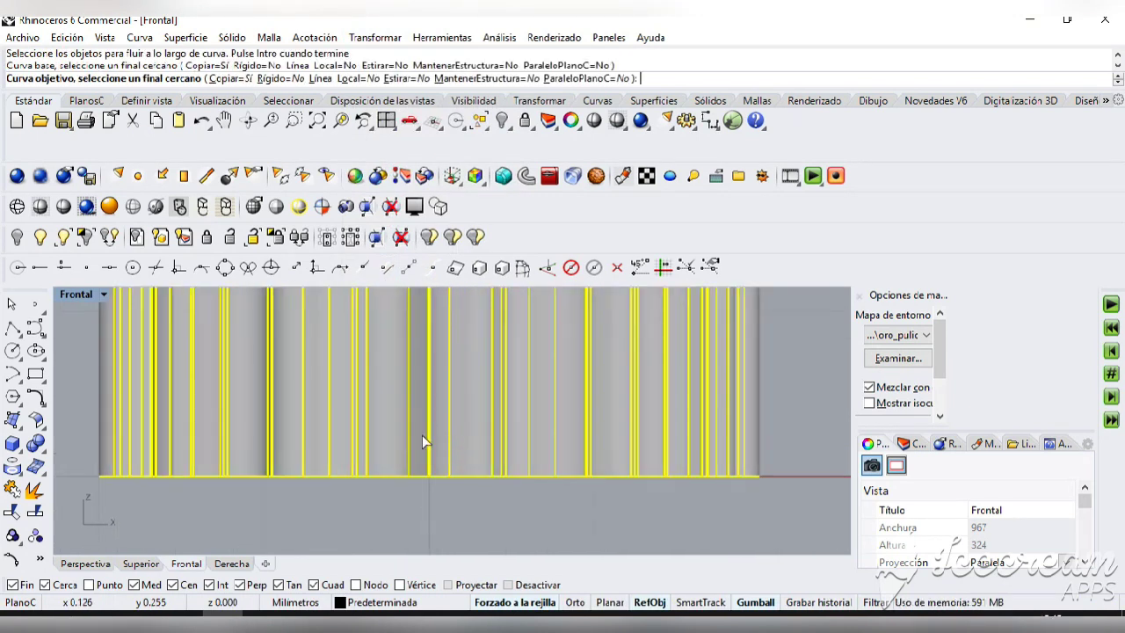
{"action": "scroll", "coordinate": [531, 435], "scroll_direction": "down", "scroll_amount": 5}
{"action": "left_click", "coordinate": [793, 398]}
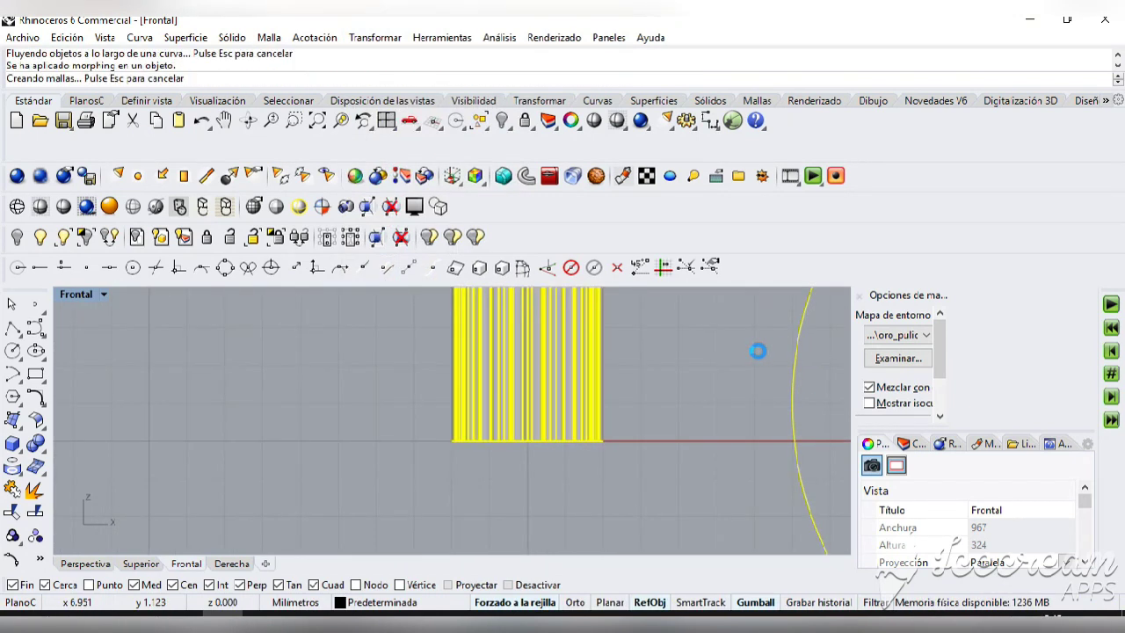
Hide the original straight rod with its line and set the Perspectiva viewport to Sombreado.
{"action": "scroll", "coordinate": [694, 403], "scroll_direction": "down", "scroll_amount": 5}
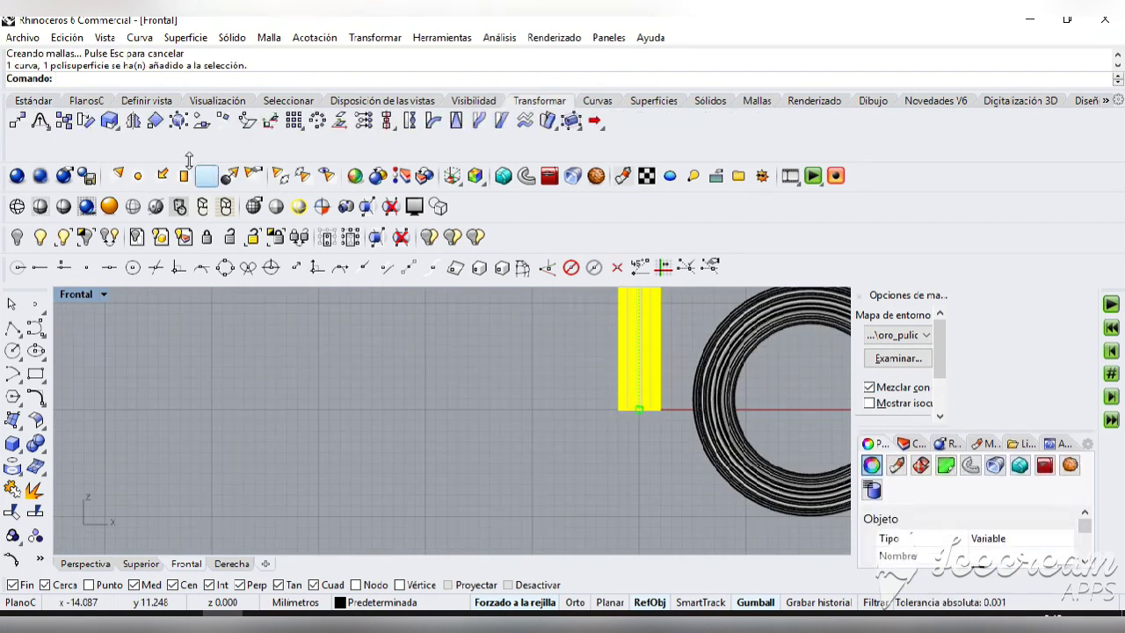
{"action": "left_click", "coordinate": [501, 120]}
{"action": "double_click", "coordinate": [386, 120]}
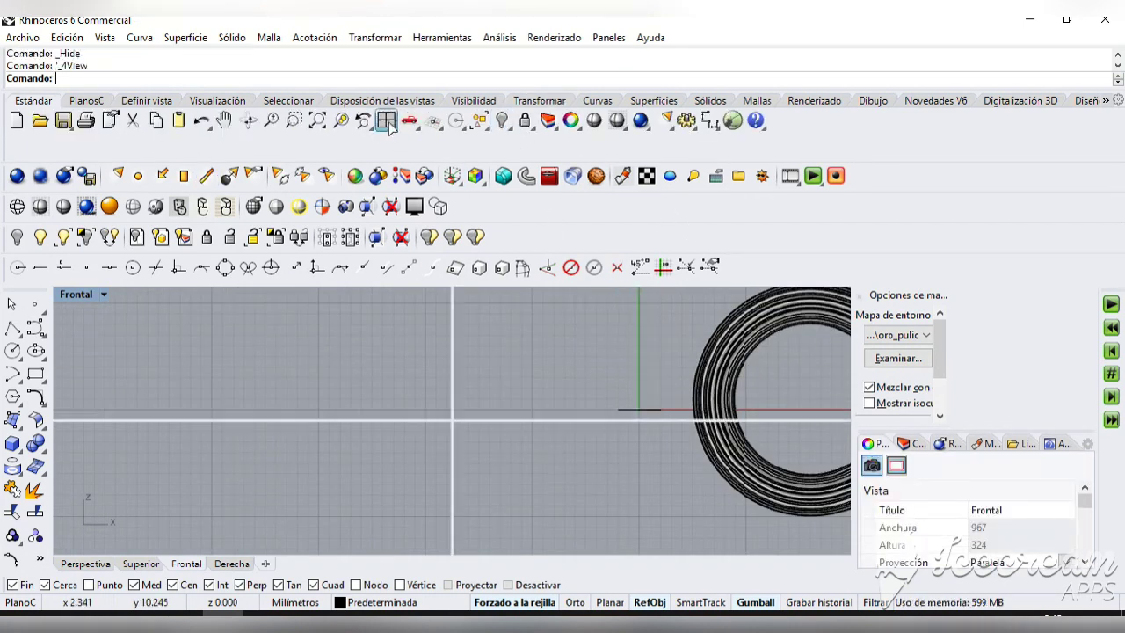
{"action": "double_click", "coordinate": [492, 296]}
{"action": "left_click", "coordinate": [121, 294]}
{"action": "left_click", "coordinate": [202, 100]}
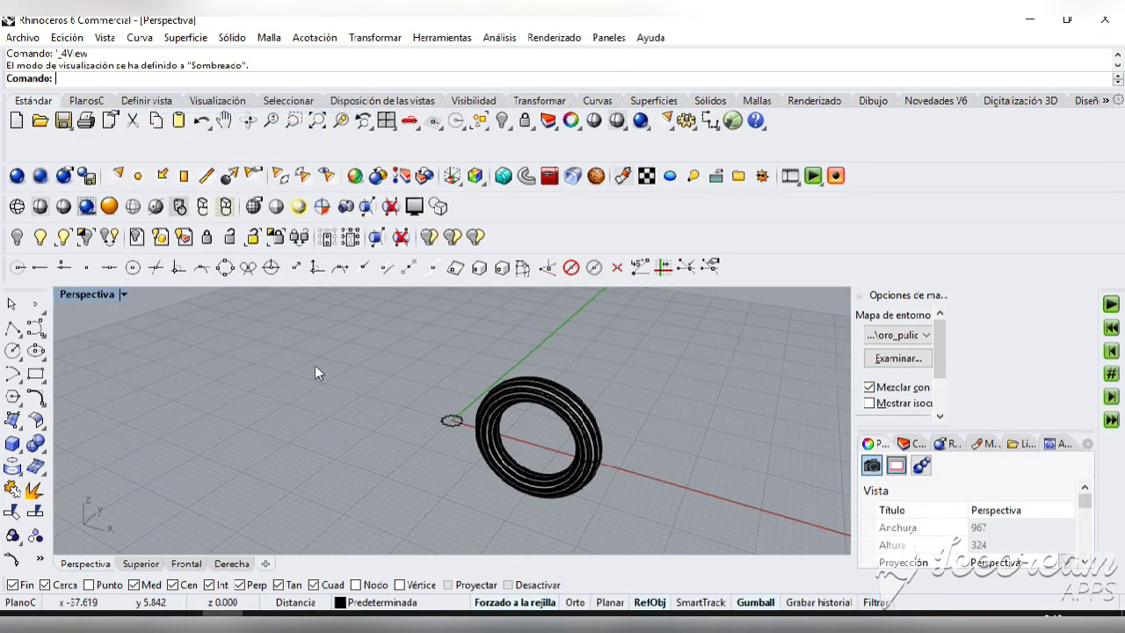
Delete the leftover star profile at the origin and inspect the fluted ring from different angles.
{"action": "left_click", "coordinate": [450, 420]}
{"action": "key", "text": "Delete"}
{"action": "left_click", "coordinate": [249, 121]}
{"action": "left_click_drag", "start_coordinate": [308, 352], "coordinate": [481, 382]}
{"action": "scroll", "coordinate": [482, 382], "scroll_direction": "up", "scroll_amount": 6}
{"action": "right_click_drag", "start_coordinate": [645, 437], "coordinate": [603, 420]}
{"action": "scroll", "coordinate": [603, 418], "scroll_direction": "down", "scroll_amount": 2}
Create an edit cage around the ring with CageEdit, using CajaDelimitadora, Universal coordinates, 4 points per direction and degree 3.
{"action": "left_click", "coordinate": [386, 121]}
{"action": "double_click", "coordinate": [492, 429]}
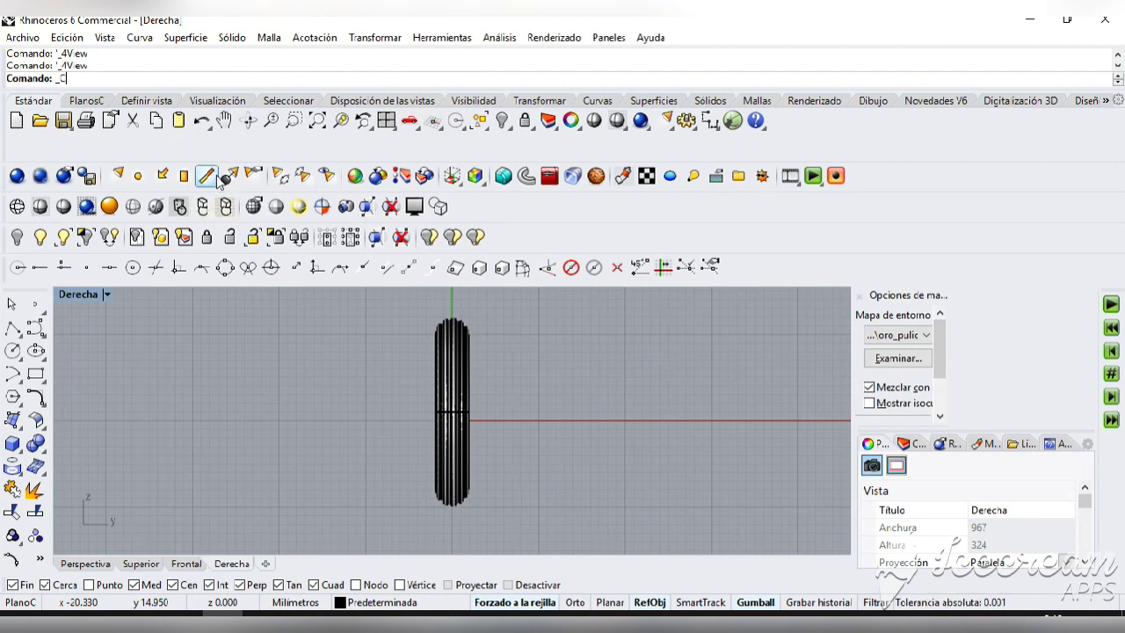
{"action": "type", "text": "ag"}
{"action": "key", "text": "Return"}
{"action": "left_click_drag", "start_coordinate": [489, 351], "coordinate": [301, 298]}
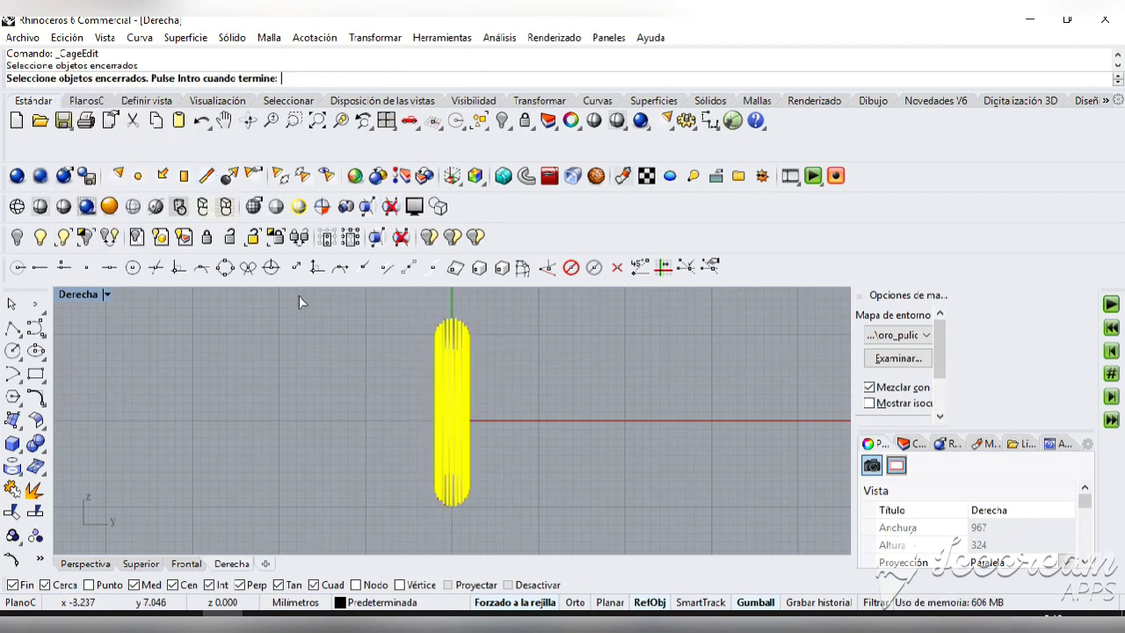
{"action": "key", "text": "Return"}
{"action": "left_click", "coordinate": [195, 80]}
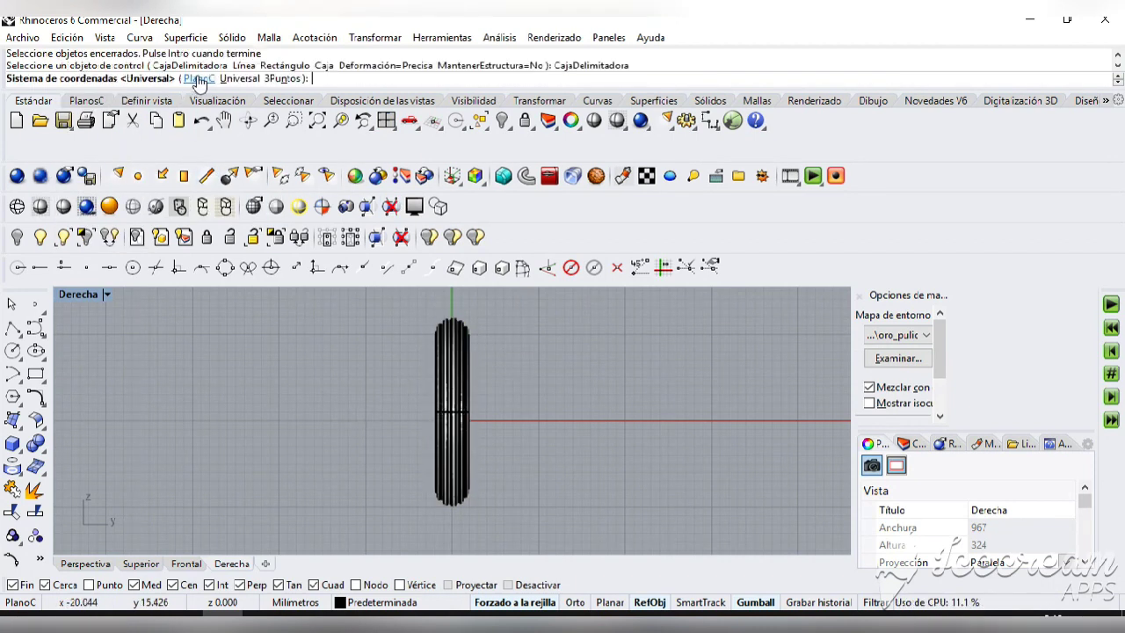
{"action": "key", "text": "Return"}
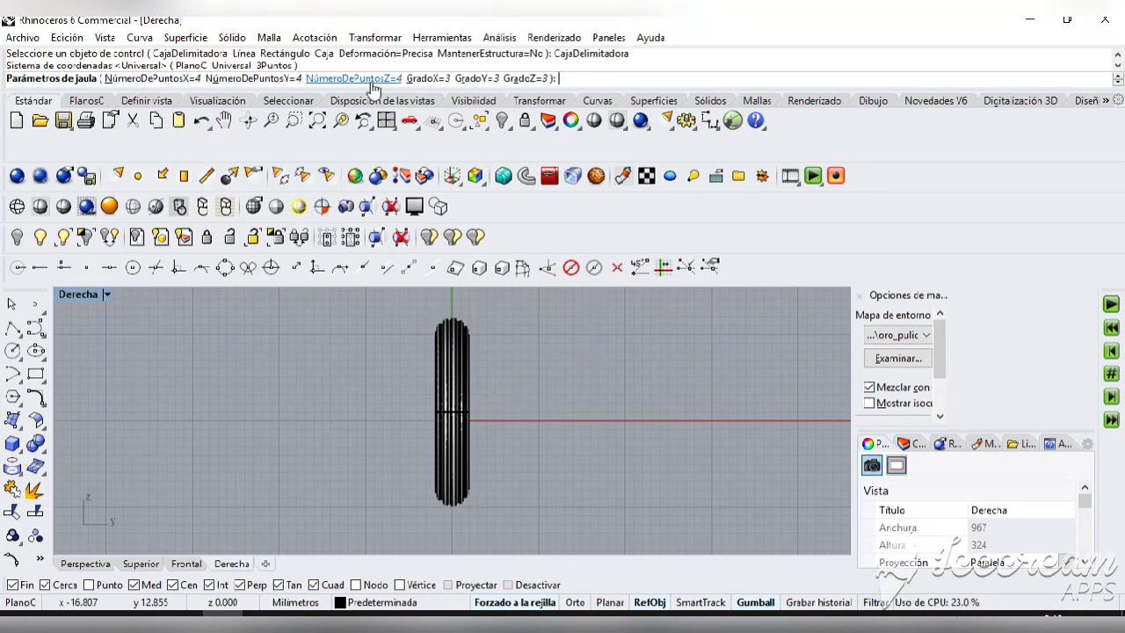
{"action": "right_click", "coordinate": [394, 377]}
{"action": "right_click", "coordinate": [394, 377]}
In Derecha, widen the ring's top row of cage points with Escalar 1D from origin 0 by a factor of 3.6.
{"action": "double_click", "coordinate": [387, 120]}
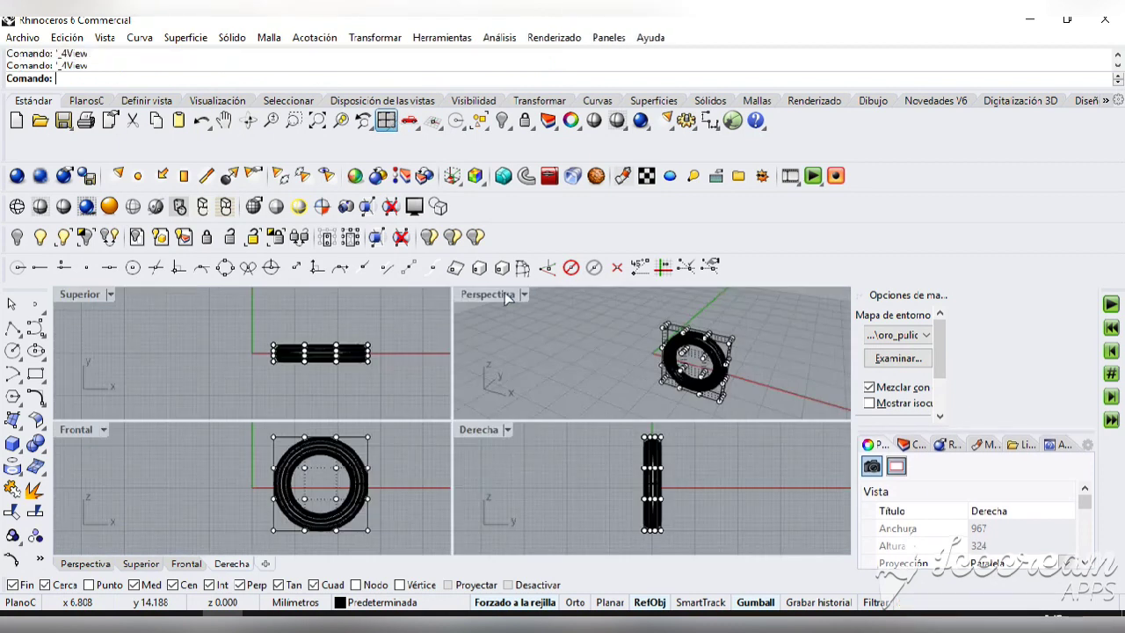
{"action": "double_click", "coordinate": [505, 294]}
{"action": "left_click", "coordinate": [387, 120]}
{"action": "double_click", "coordinate": [492, 435]}
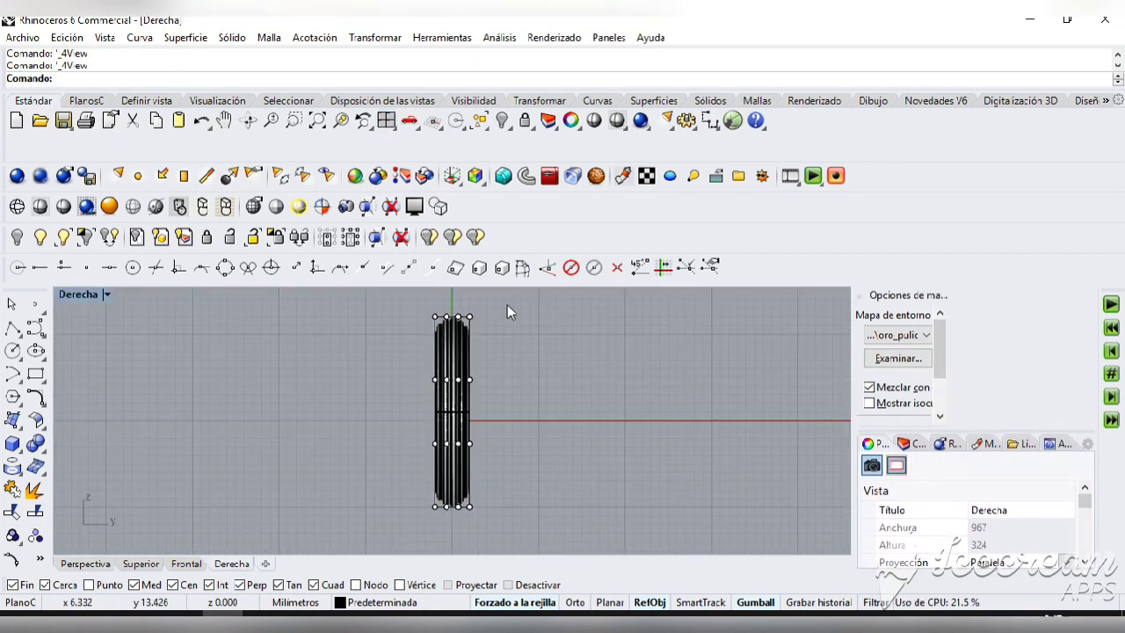
{"action": "left_click_drag", "start_coordinate": [506, 304], "coordinate": [380, 376]}
{"action": "left_click", "coordinate": [39, 560]}
{"action": "mouse_move", "coordinate": [91, 413]}
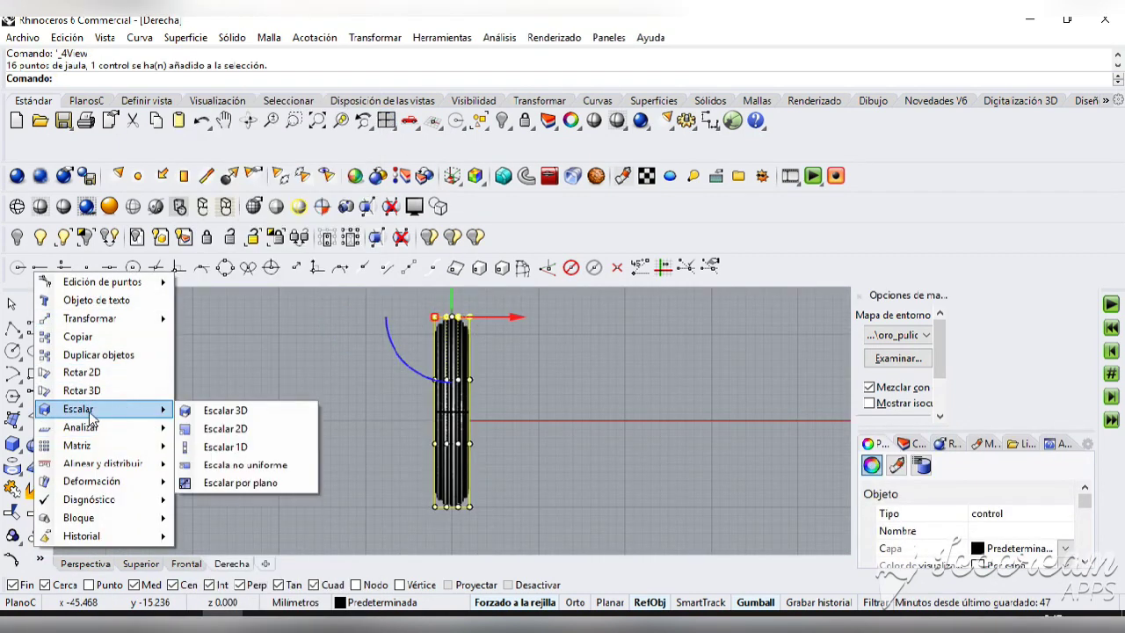
{"action": "left_click", "coordinate": [225, 447]}
{"action": "type", "text": "0"}
{"action": "key", "text": "Return"}
{"action": "left_click", "coordinate": [407, 420]}
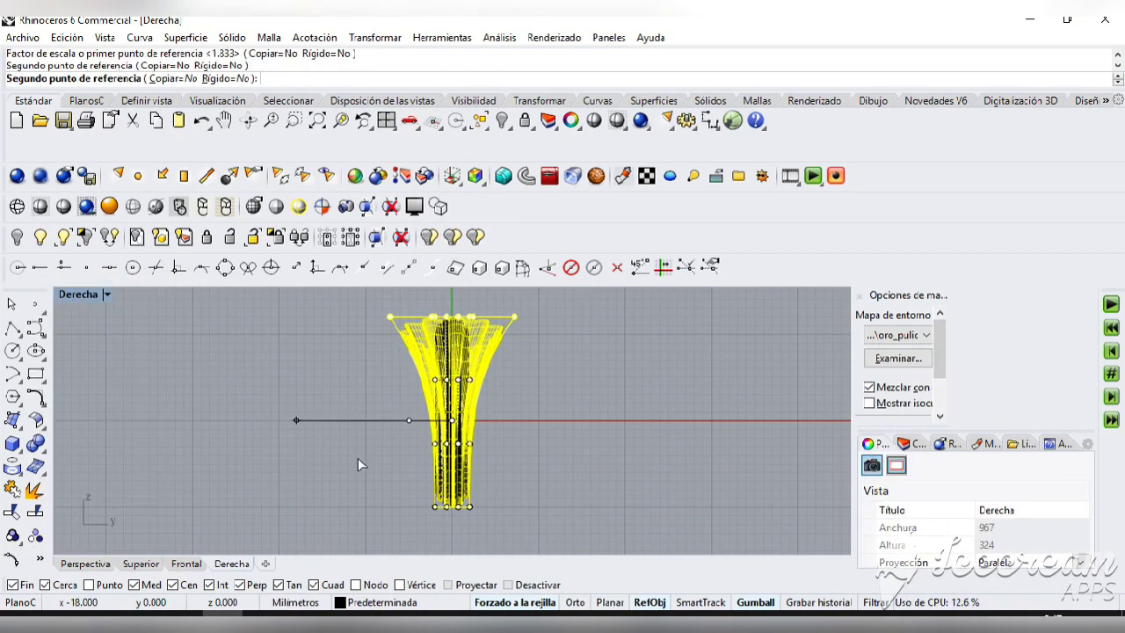
Narrow the two middle rows of cage points in Derecha by scaling them horizontally from origin 0, with a first reference 6 mm away.
{"action": "left_click", "coordinate": [249, 121]}
{"action": "mouse_move", "coordinate": [272, 413]}
{"action": "left_mouse_down"}
{"action": "mouse_move", "coordinate": [376, 478]}
{"action": "mouse_move", "coordinate": [283, 422]}
{"action": "left_mouse_up"}
{"action": "left_click", "coordinate": [387, 120]}
{"action": "left_click", "coordinate": [386, 121]}
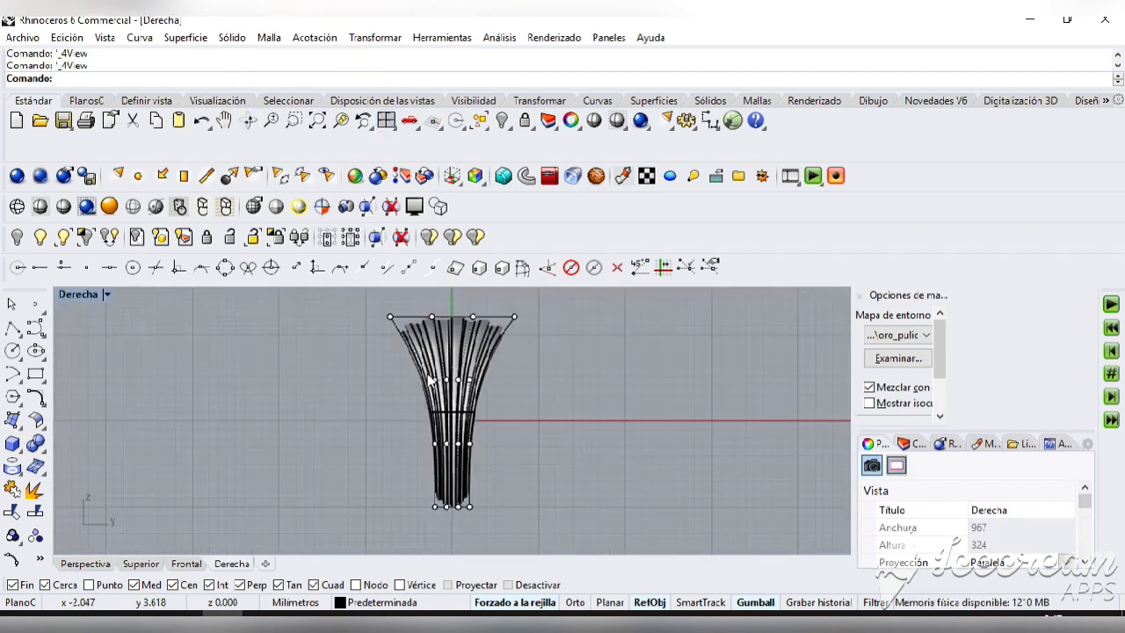
{"action": "left_click_drag", "start_coordinate": [413, 429], "coordinate": [490, 465]}
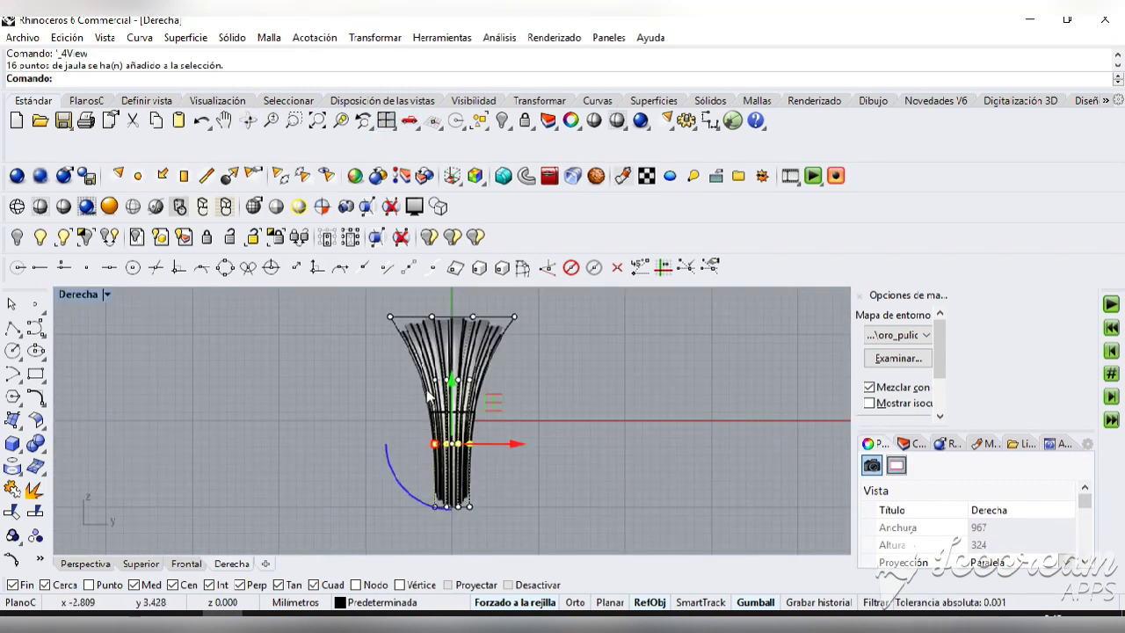
{"action": "left_click_drag", "start_coordinate": [411, 367], "coordinate": [485, 402], "text": "shift"}
{"action": "left_click", "coordinate": [44, 562]}
{"action": "mouse_move", "coordinate": [88, 413]}
{"action": "left_click", "coordinate": [211, 427]}
{"action": "type", "text": "0"}
{"action": "key", "text": "Return"}
{"action": "left_click", "coordinate": [401, 422]}
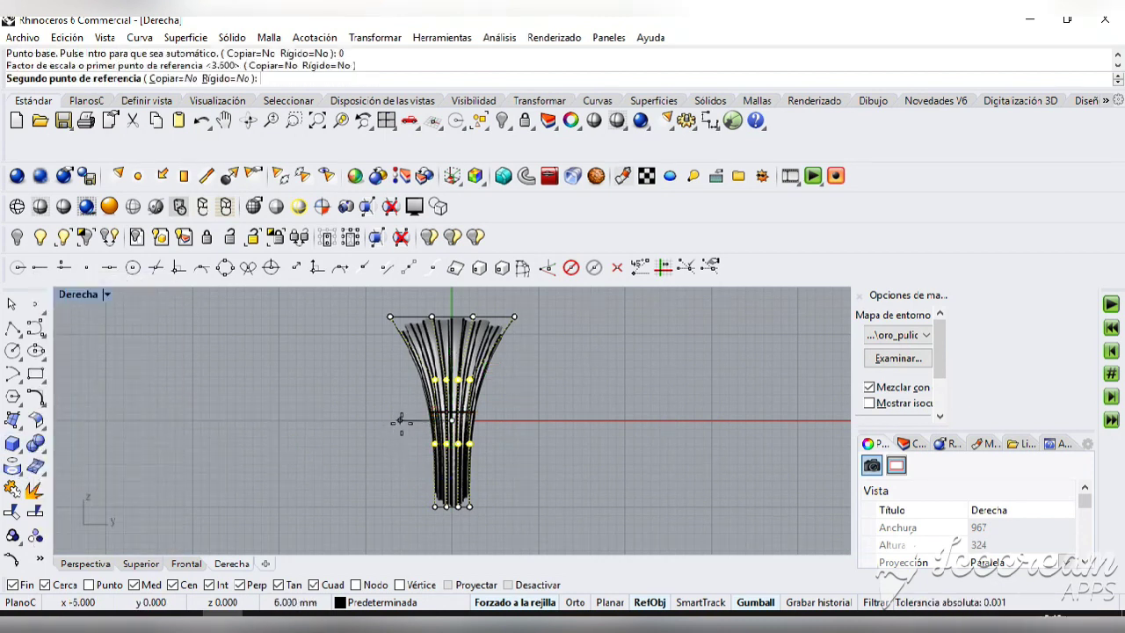
{"action": "left_click", "coordinate": [432, 421]}
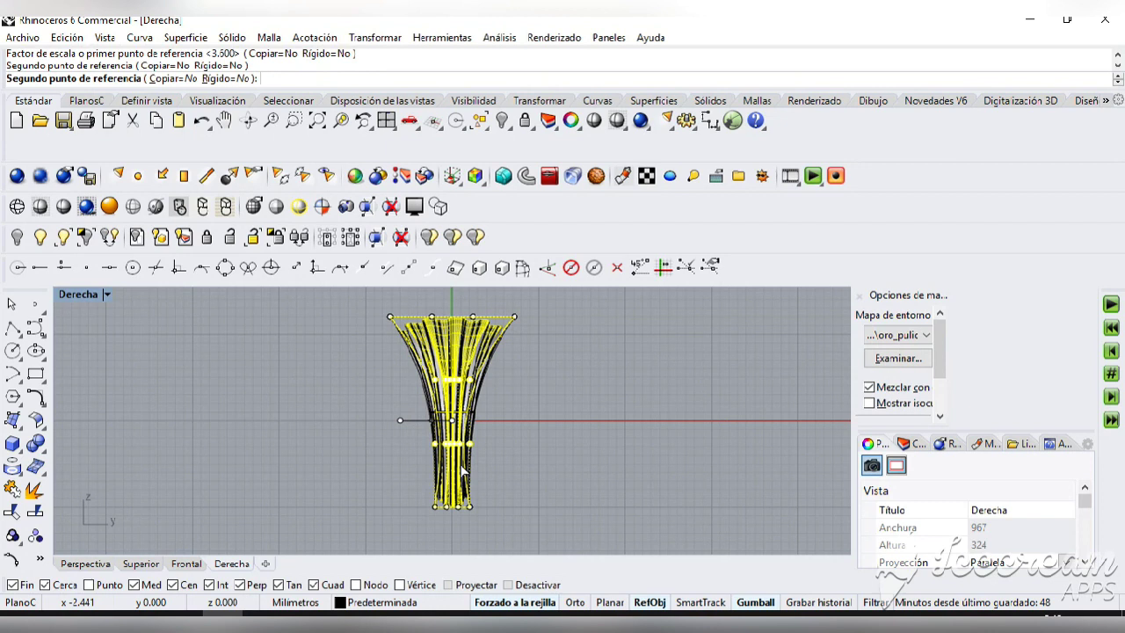
Delete the edit cage and rotate the view to inspect the flared ring.
{"action": "left_click", "coordinate": [19, 308]}
{"action": "left_click", "coordinate": [509, 318]}
{"action": "key", "text": "Delete"}
{"action": "left_click", "coordinate": [248, 120]}
{"action": "left_click_drag", "start_coordinate": [361, 344], "coordinate": [391, 295]}
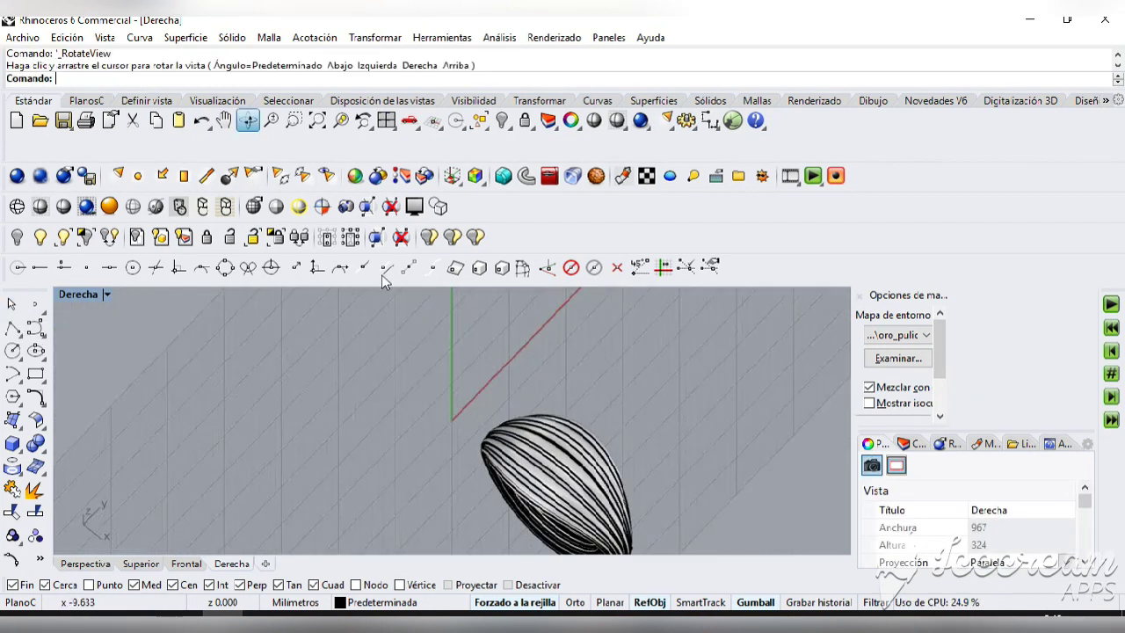
{"action": "double_click", "coordinate": [386, 120]}
Move the ring along the X axis to centre it on the origin.
{"action": "left_click_drag", "start_coordinate": [421, 337], "coordinate": [266, 330]}
{"action": "key", "text": "Escape"}
{"action": "double_click", "coordinate": [80, 294]}
{"action": "left_click_drag", "start_coordinate": [492, 386], "coordinate": [493, 378]}
Create a new CageEdit cage around the centred ring in Superior, with 4 points per direction, degree 3 and Global region.
{"action": "double_click", "coordinate": [386, 120]}
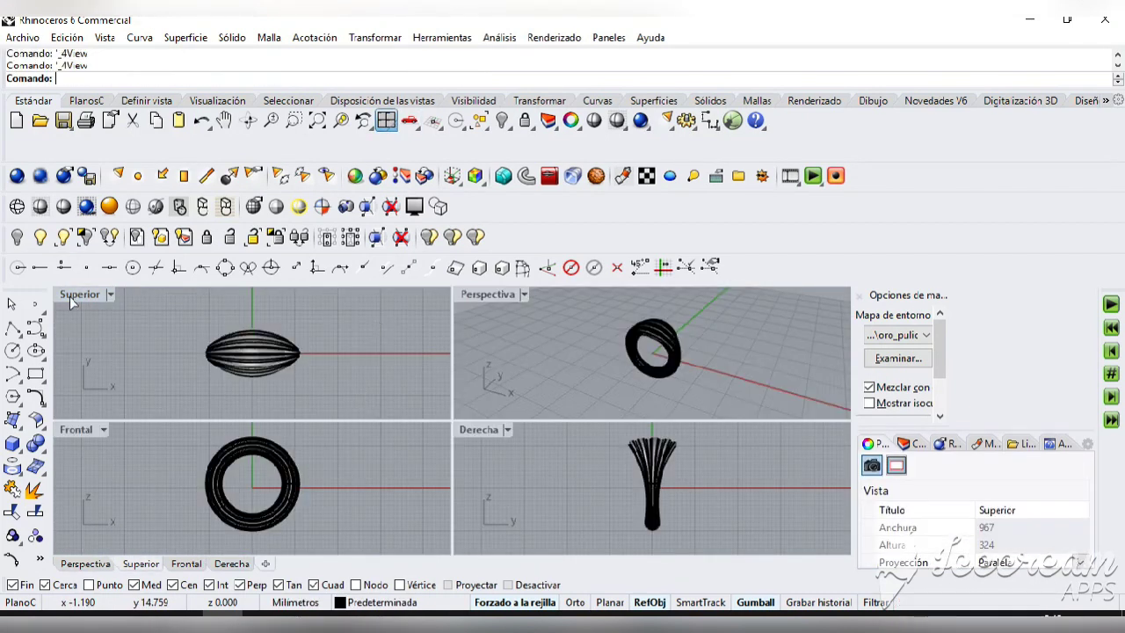
{"action": "double_click", "coordinate": [76, 296]}
{"action": "type", "text": "CageEdit"}
{"action": "key", "text": "Return"}
{"action": "left_click", "coordinate": [457, 409]}
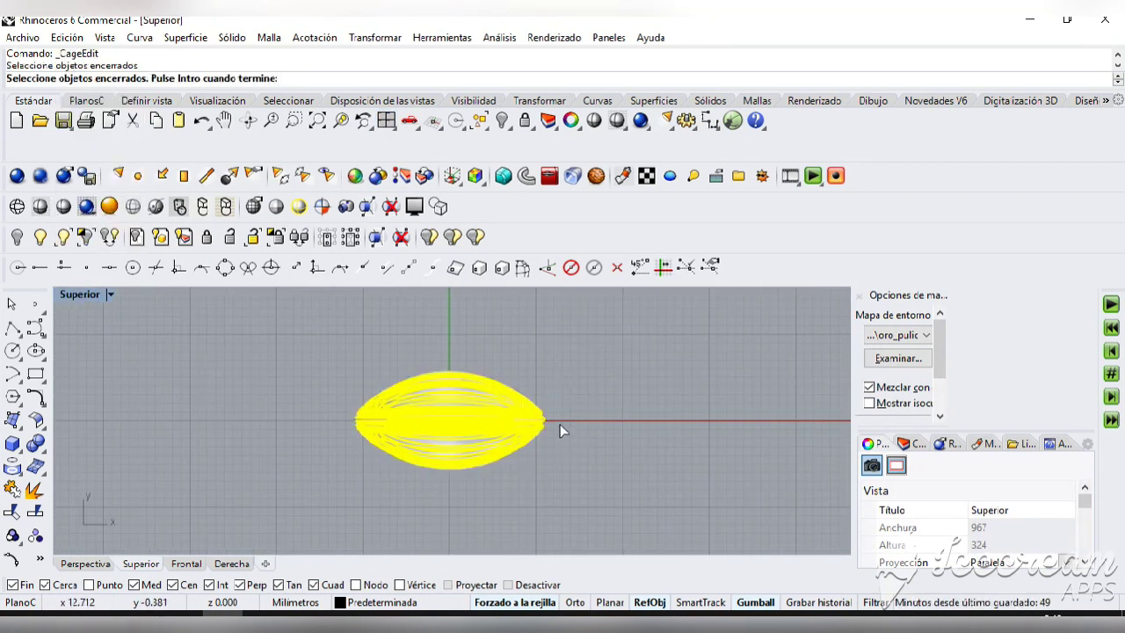
{"action": "key", "text": "Return"}
{"action": "key", "text": "Return"}
{"action": "key", "text": "Return"}
{"action": "key", "text": "Return"}
{"action": "key", "text": "Return"}
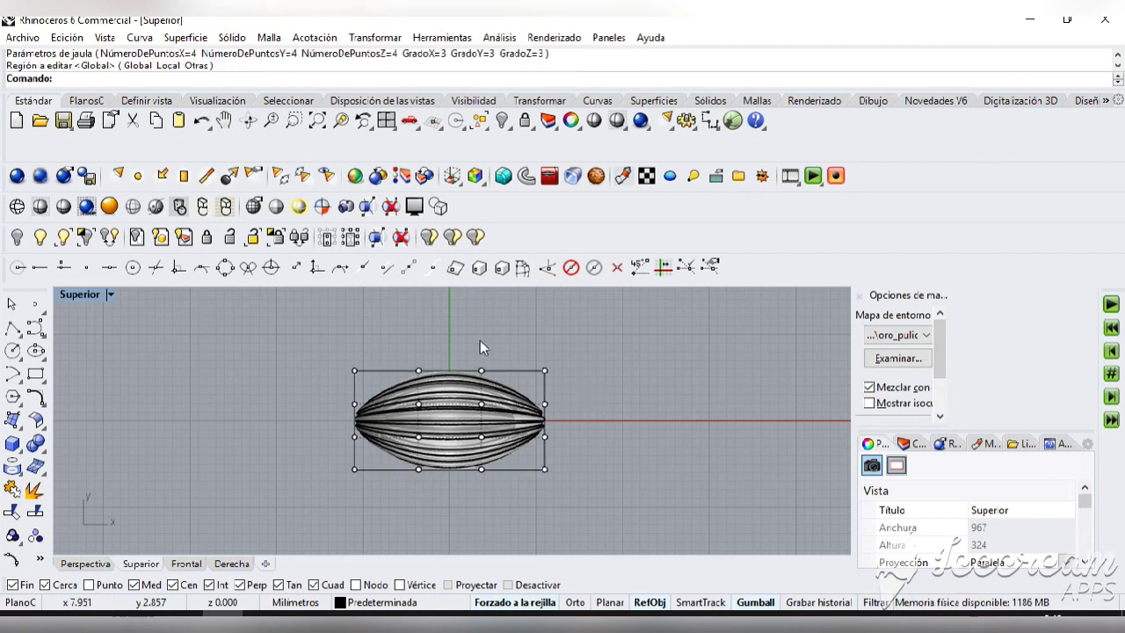
Select the upper-left cage points in Frontal and shift them about 5 mm in negative Y in Superior.
{"action": "left_click", "coordinate": [387, 119]}
{"action": "left_click", "coordinate": [387, 119]}
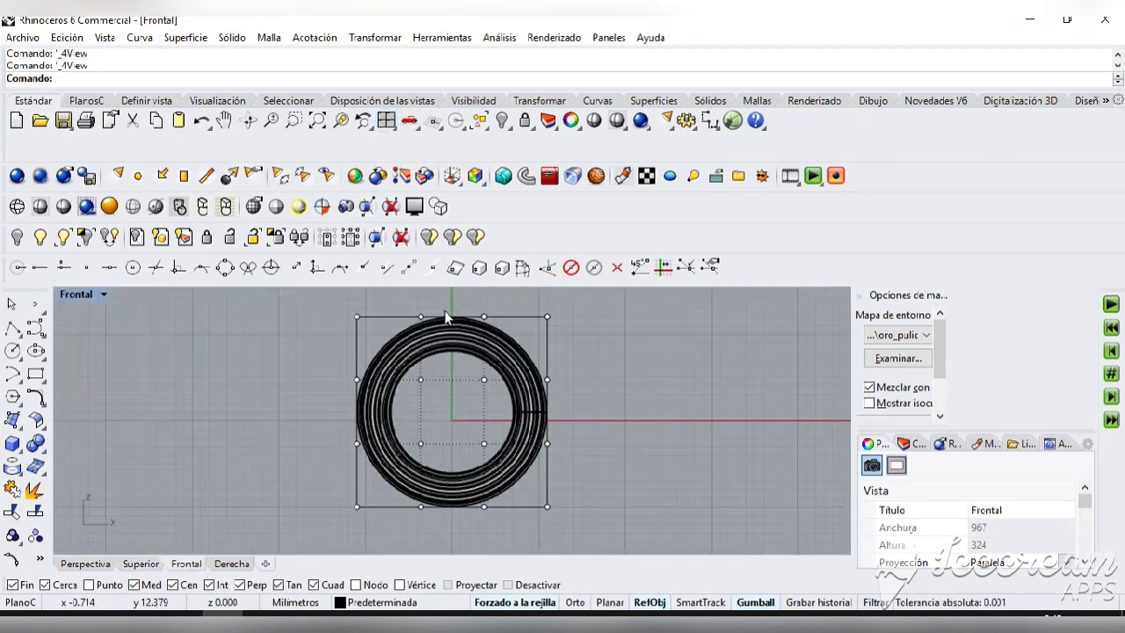
{"action": "left_click", "coordinate": [442, 359]}
{"action": "double_click", "coordinate": [76, 295]}
{"action": "double_click", "coordinate": [81, 294]}
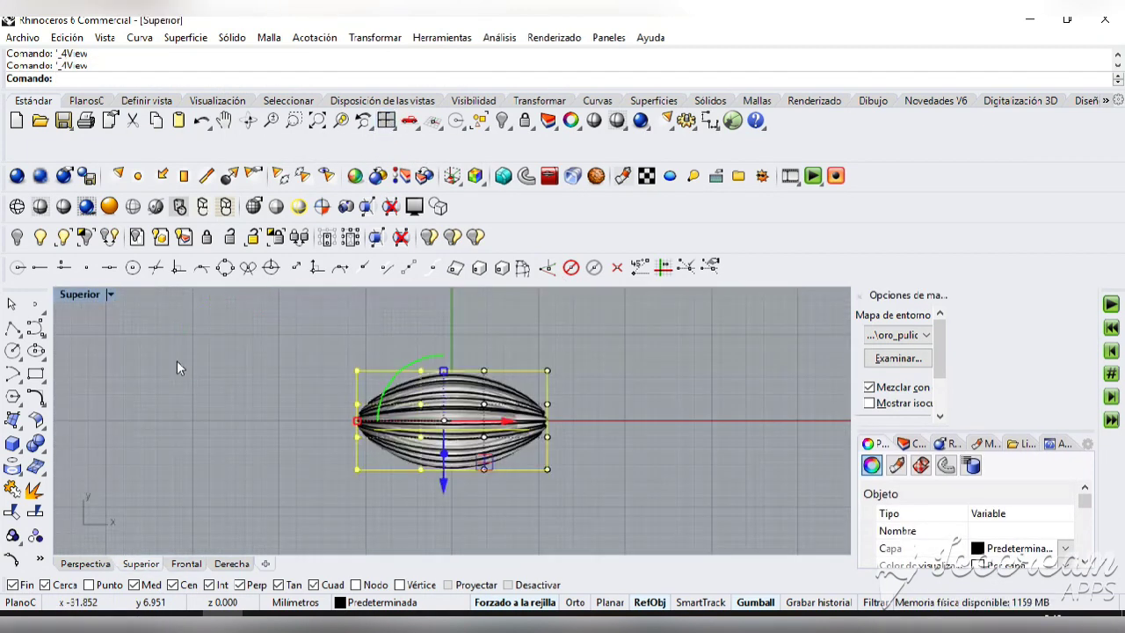
{"action": "left_click_drag", "start_coordinate": [443, 490], "coordinate": [691, 436]}
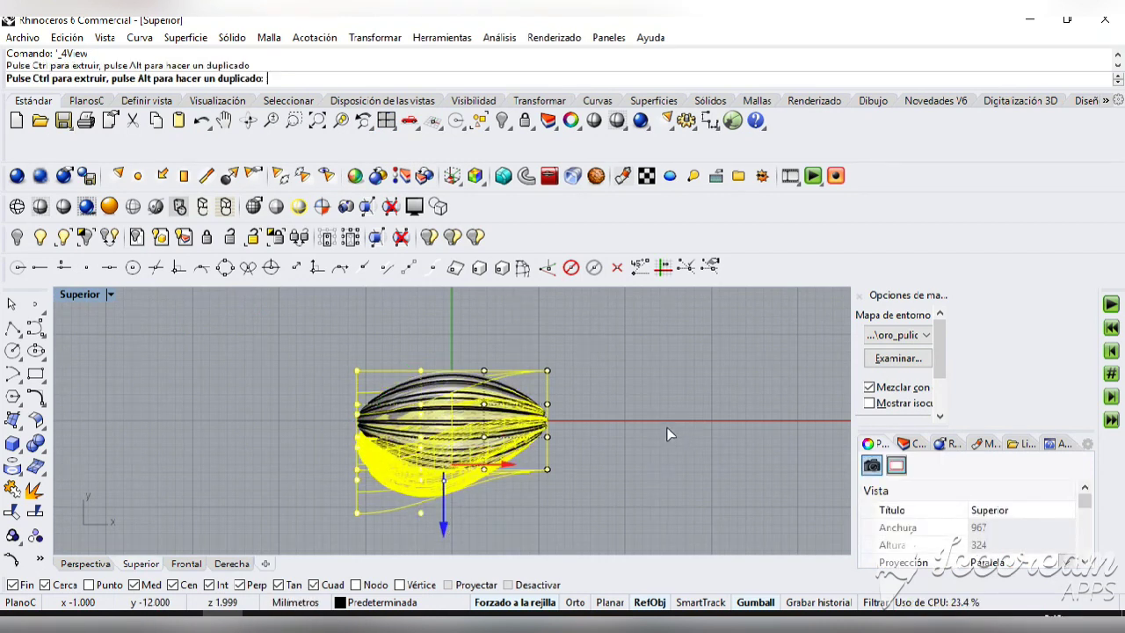
{"action": "left_click", "coordinate": [499, 340]}
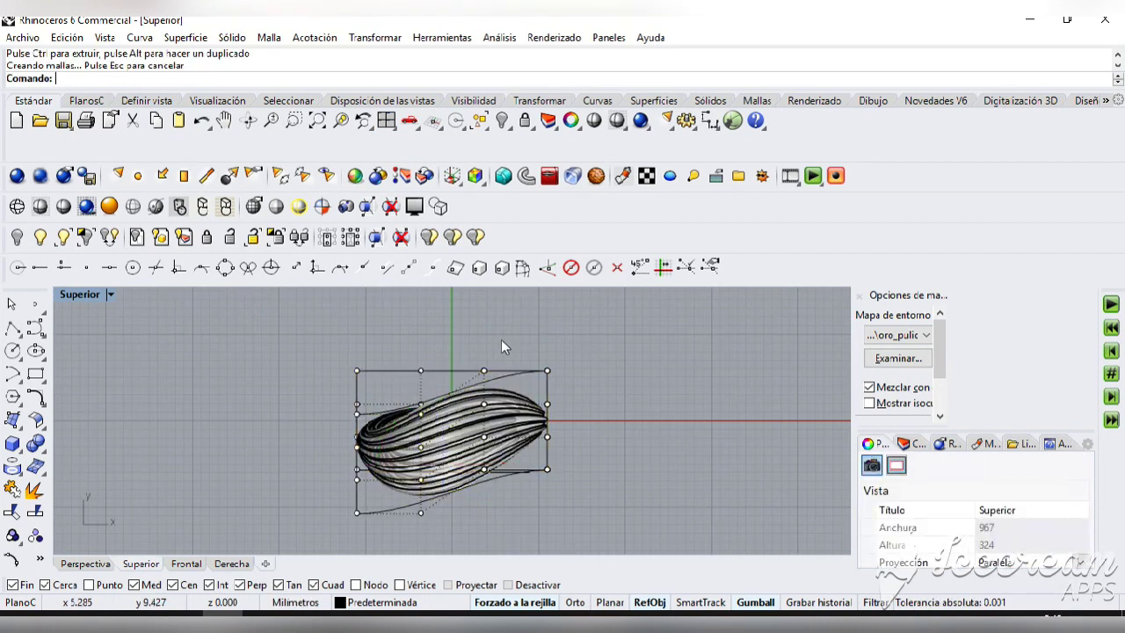
Select the upper-right cage points in Frontal and shift them about 3 mm in positive Y in Superior.
{"action": "double_click", "coordinate": [393, 121]}
{"action": "double_click", "coordinate": [75, 430]}
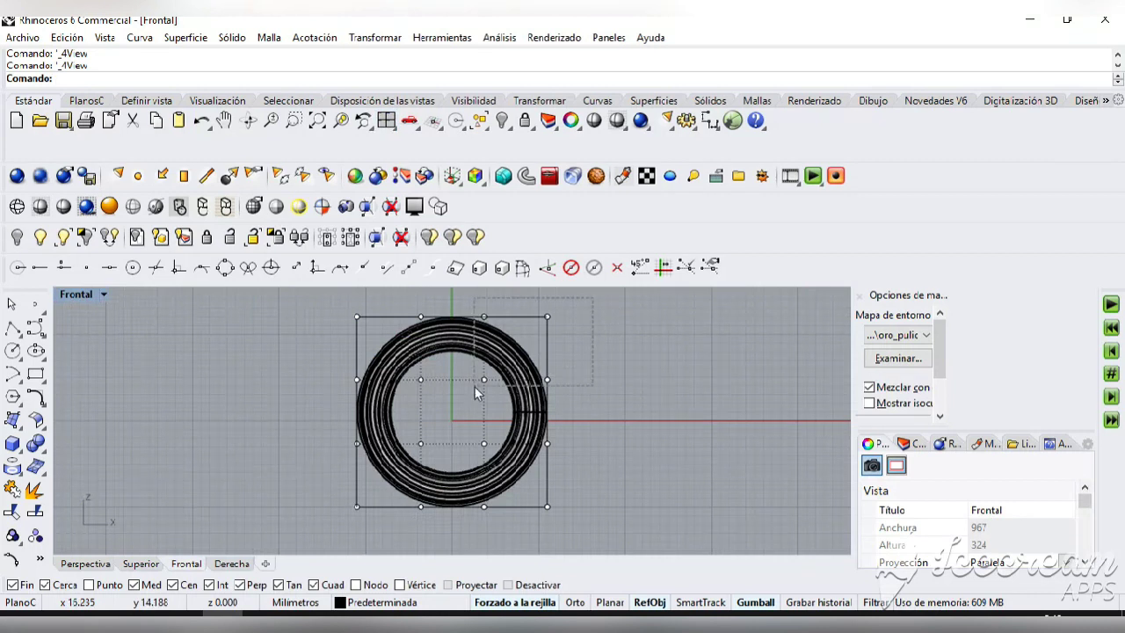
{"action": "left_click_drag", "start_coordinate": [475, 387], "coordinate": [474, 387]}
{"action": "double_click", "coordinate": [389, 122]}
{"action": "double_click", "coordinate": [94, 297]}
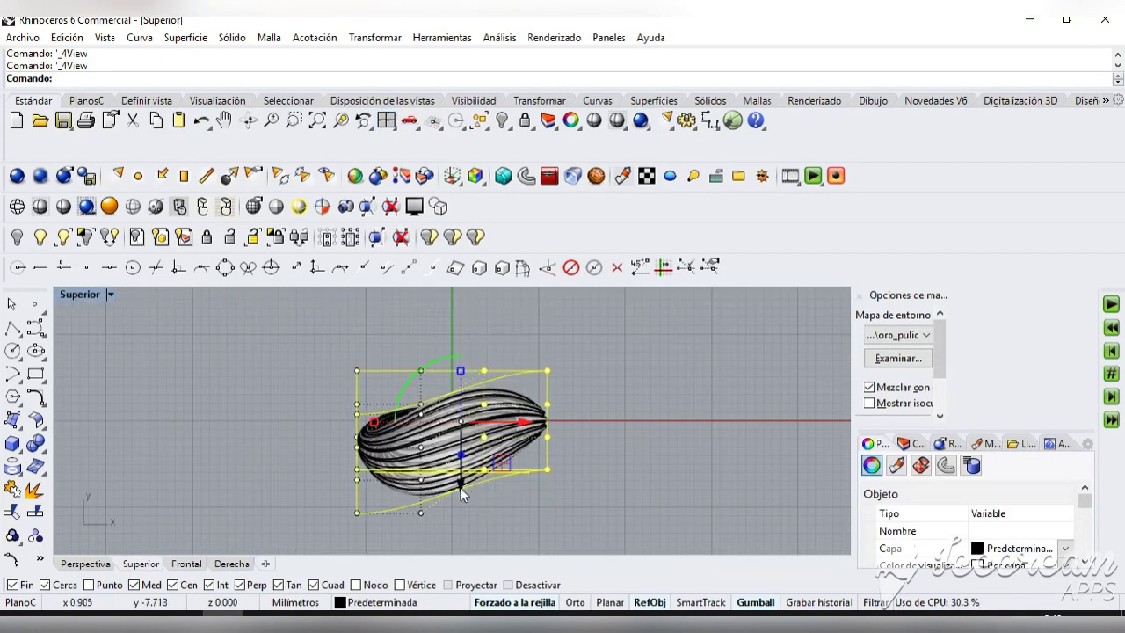
{"action": "left_click_drag", "start_coordinate": [462, 494], "coordinate": [461, 472]}
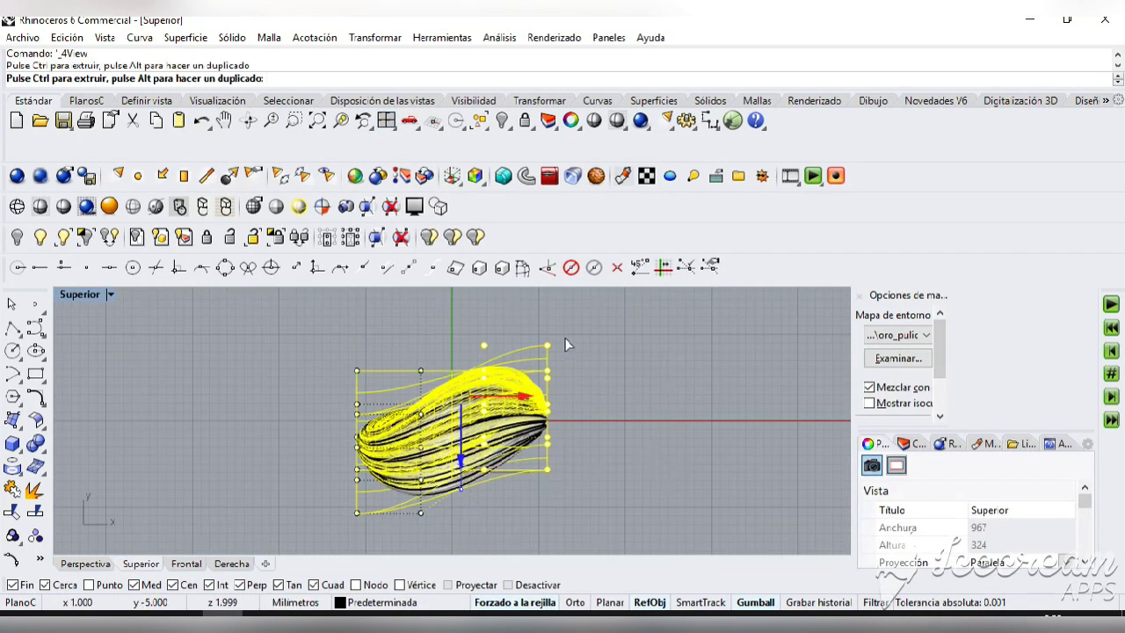
{"action": "left_click_drag", "start_coordinate": [454, 324], "coordinate": [454, 324]}
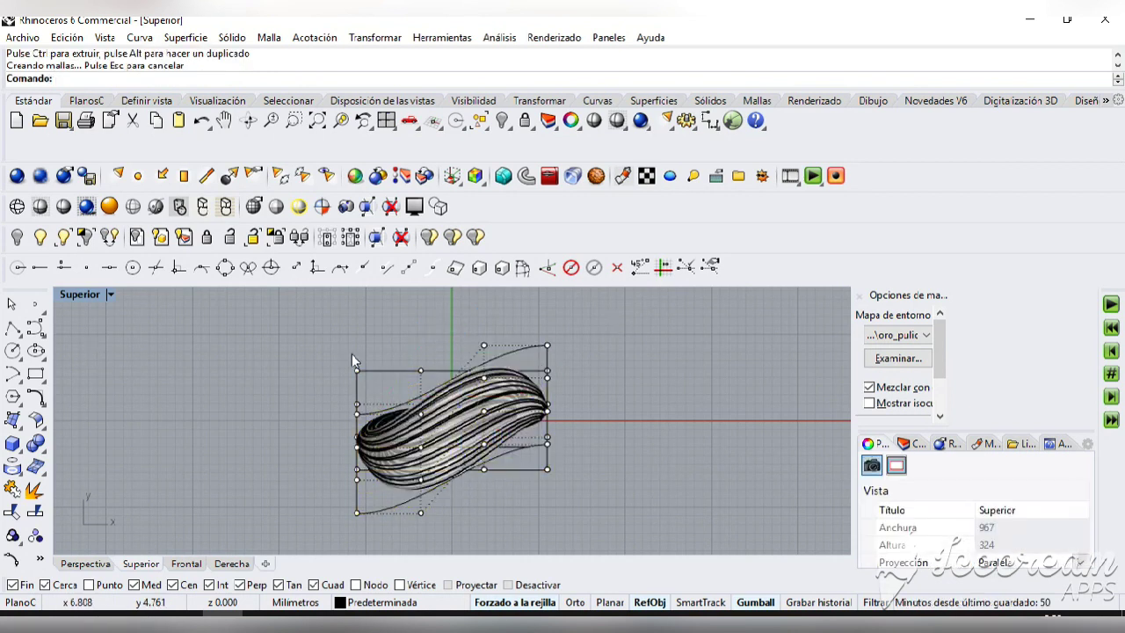
Delete the cage around the bent ring and set the Superior viewport to Sombreado.
{"action": "key", "text": "Escape"}
{"action": "left_click", "coordinate": [492, 358]}
{"action": "key", "text": "Delete"}
{"action": "left_click", "coordinate": [525, 446]}
{"action": "key", "text": "Delete"}
{"action": "left_click", "coordinate": [248, 121]}
{"action": "left_click_drag", "start_coordinate": [292, 424], "coordinate": [279, 503]}
{"action": "double_click", "coordinate": [386, 122]}
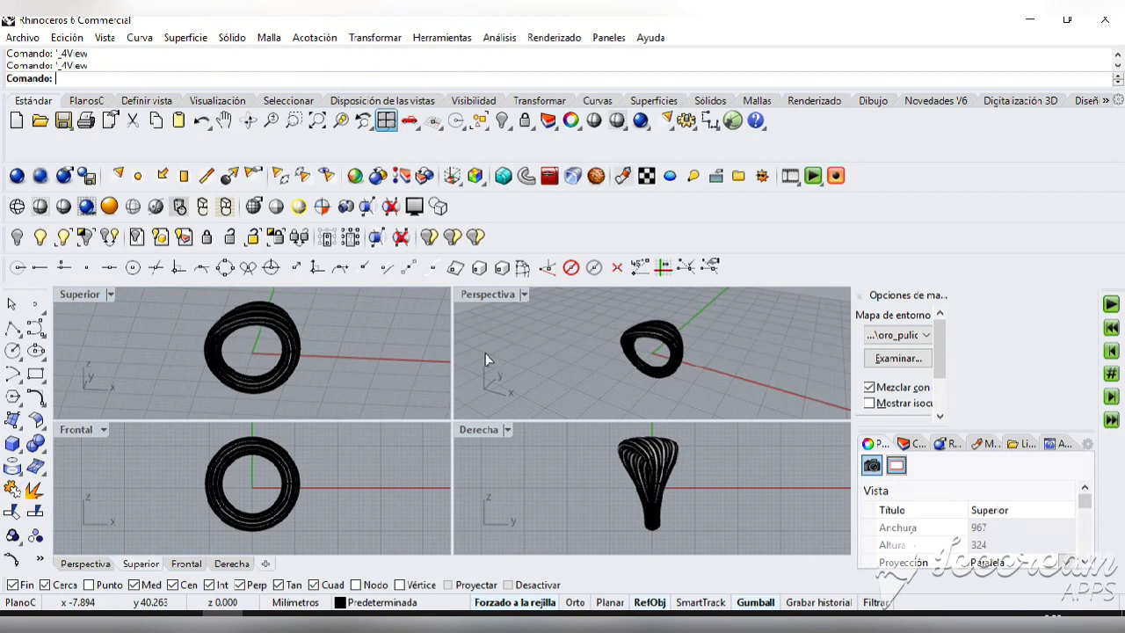
{"action": "left_click", "coordinate": [110, 294]}
{"action": "left_click", "coordinate": [176, 104]}
{"action": "double_click", "coordinate": [80, 293]}
Try to mirror a copy of the bent ring, starting the mirror plane at 0 and ending it in Superior.
{"action": "left_click", "coordinate": [507, 447]}
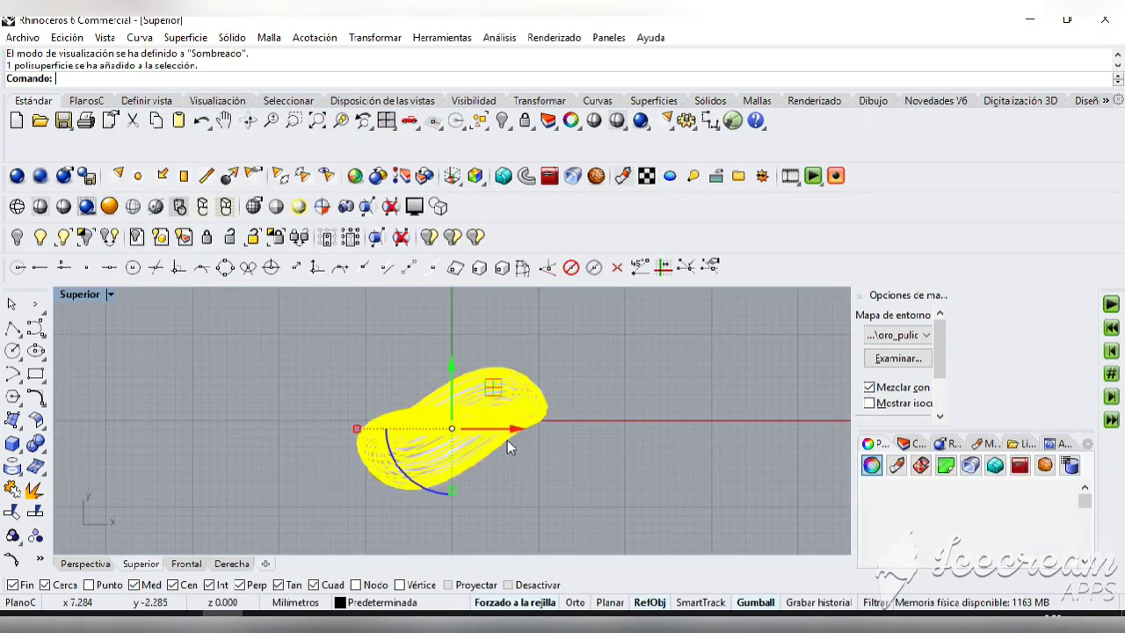
{"action": "left_click", "coordinate": [40, 558]}
{"action": "mouse_move", "coordinate": [130, 319]}
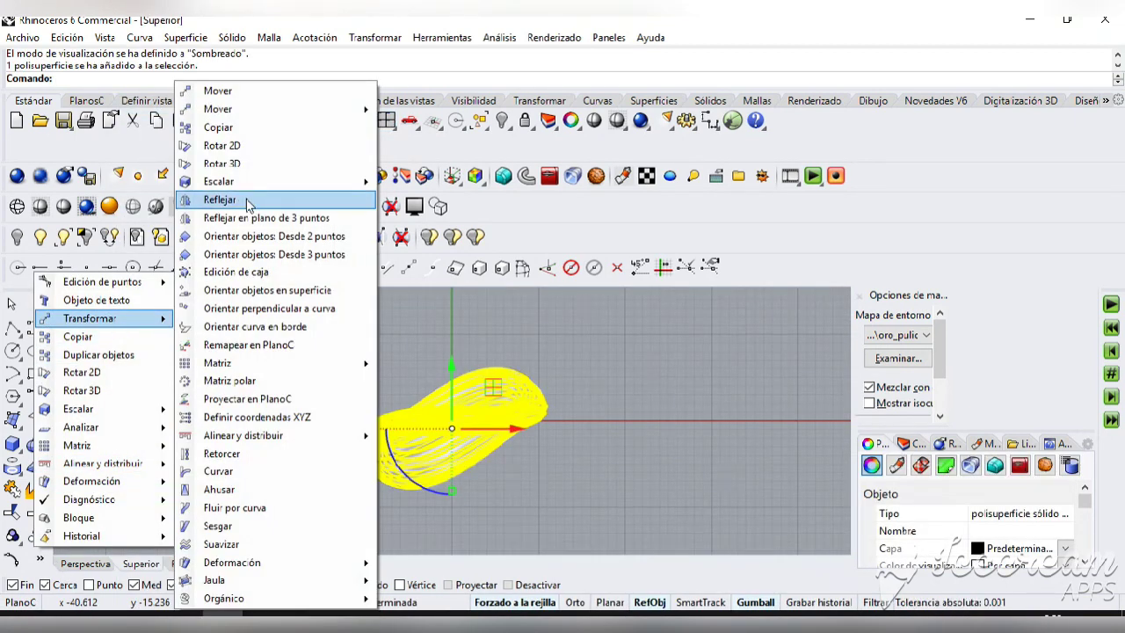
{"action": "left_click", "coordinate": [220, 199]}
{"action": "left_click", "coordinate": [386, 120]}
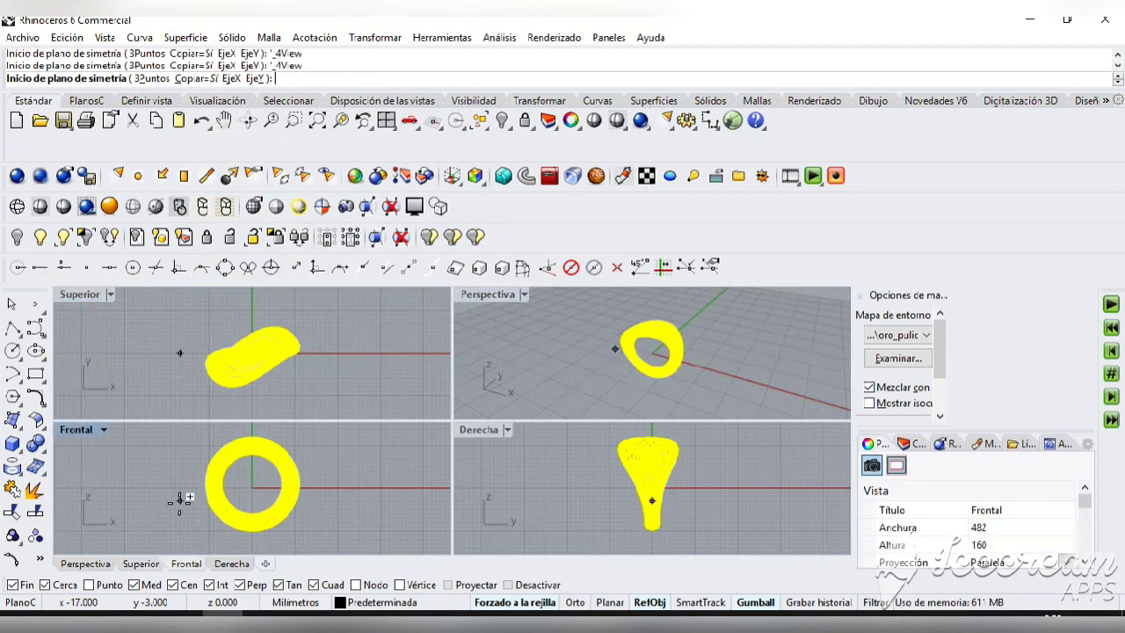
{"action": "type", "text": "0"}
{"action": "key", "text": "Return"}
{"action": "left_click", "coordinate": [249, 383]}
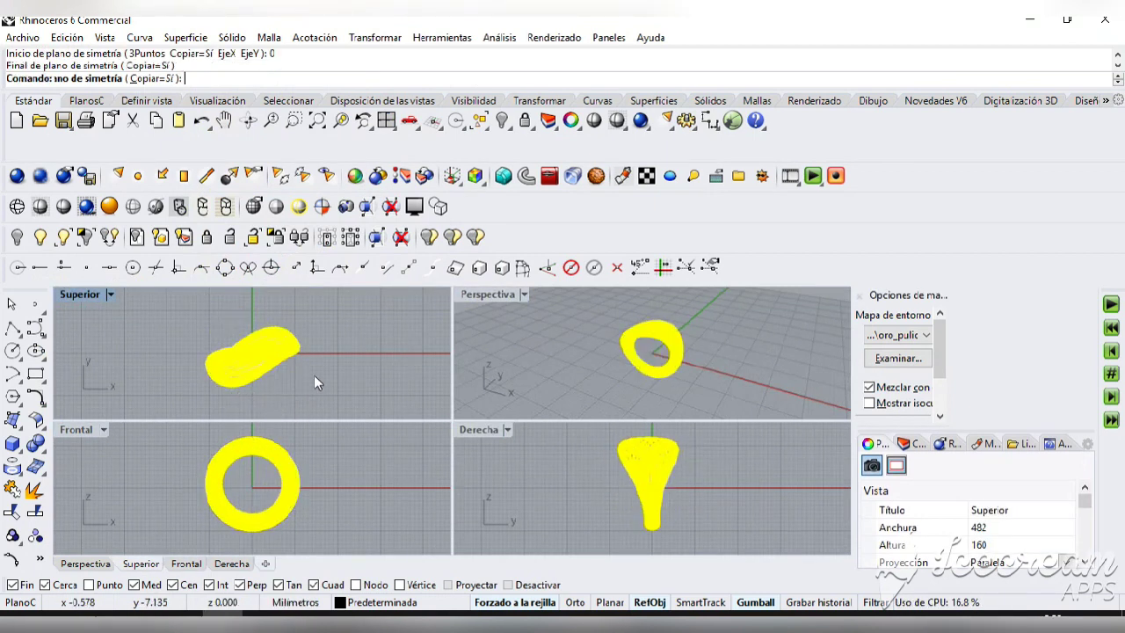
Group the bent ring, then mirror a copy of it across the Y axis in Superior, starting the mirror plane at 0.
{"action": "left_click", "coordinate": [640, 369]}
{"action": "left_click", "coordinate": [12, 535]}
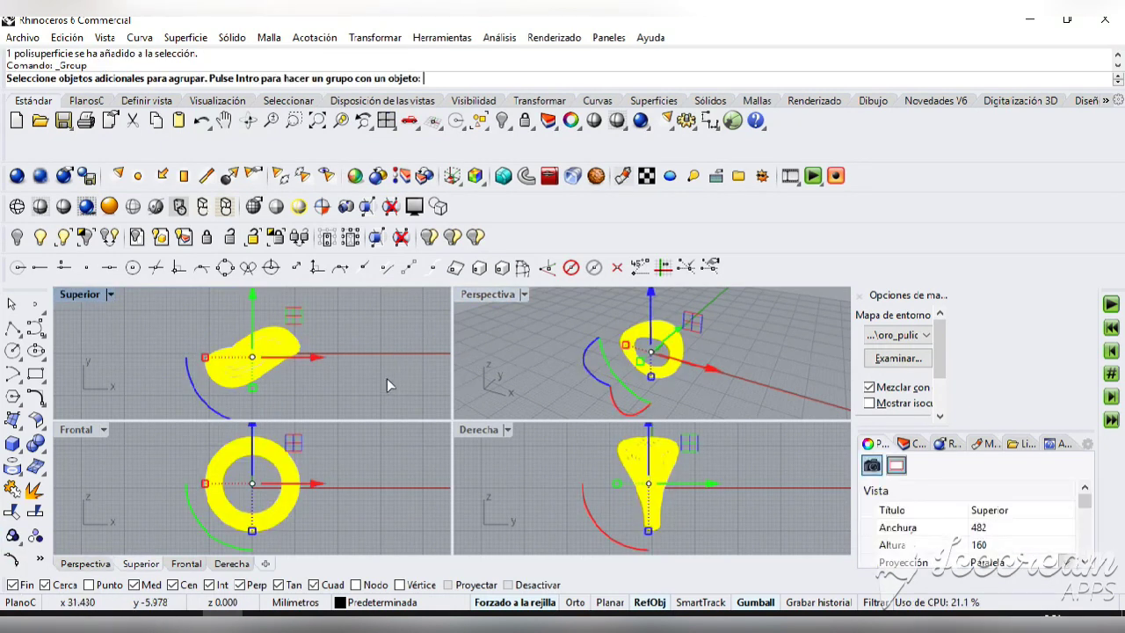
{"action": "key", "text": "Return"}
{"action": "left_click", "coordinate": [40, 558]}
{"action": "mouse_move", "coordinate": [143, 321]}
{"action": "left_click", "coordinate": [272, 219]}
{"action": "left_click", "coordinate": [252, 487]}
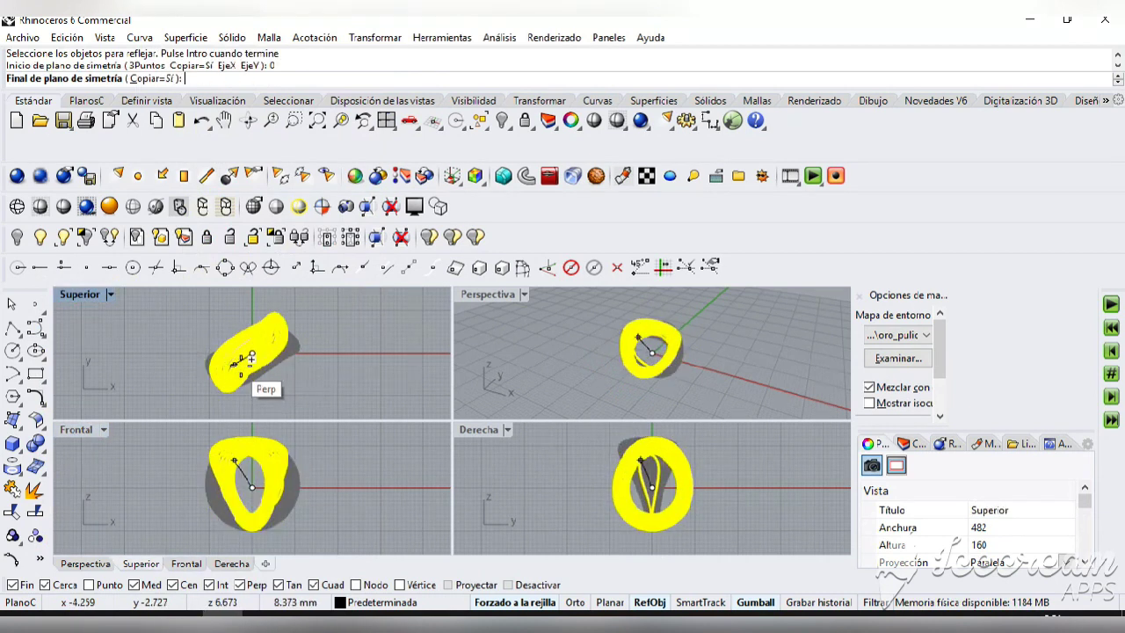
{"action": "left_click", "coordinate": [257, 380]}
Apply the Mapa de entorno surface analysis with the polished-gold map to one of the two crossed rings.
{"action": "double_click", "coordinate": [83, 297]}
{"action": "left_click", "coordinate": [528, 399]}
{"action": "left_click", "coordinate": [576, 353]}
{"action": "left_click", "coordinate": [515, 399]}
{"action": "left_click", "coordinate": [247, 120]}
{"action": "left_click_drag", "start_coordinate": [222, 420], "coordinate": [671, 495]}
{"action": "left_click", "coordinate": [590, 435]}
{"action": "scroll", "coordinate": [590, 435], "scroll_direction": "up", "scroll_amount": 3}
{"action": "left_click", "coordinate": [533, 359]}
{"action": "left_click", "coordinate": [499, 38]}
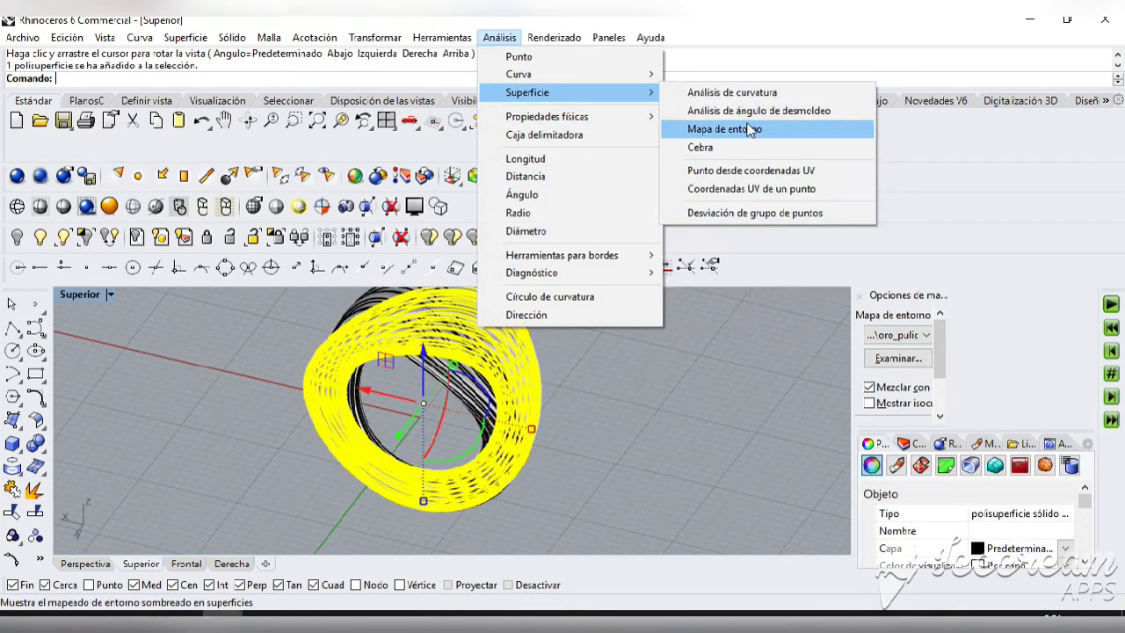
{"action": "left_click", "coordinate": [747, 131]}
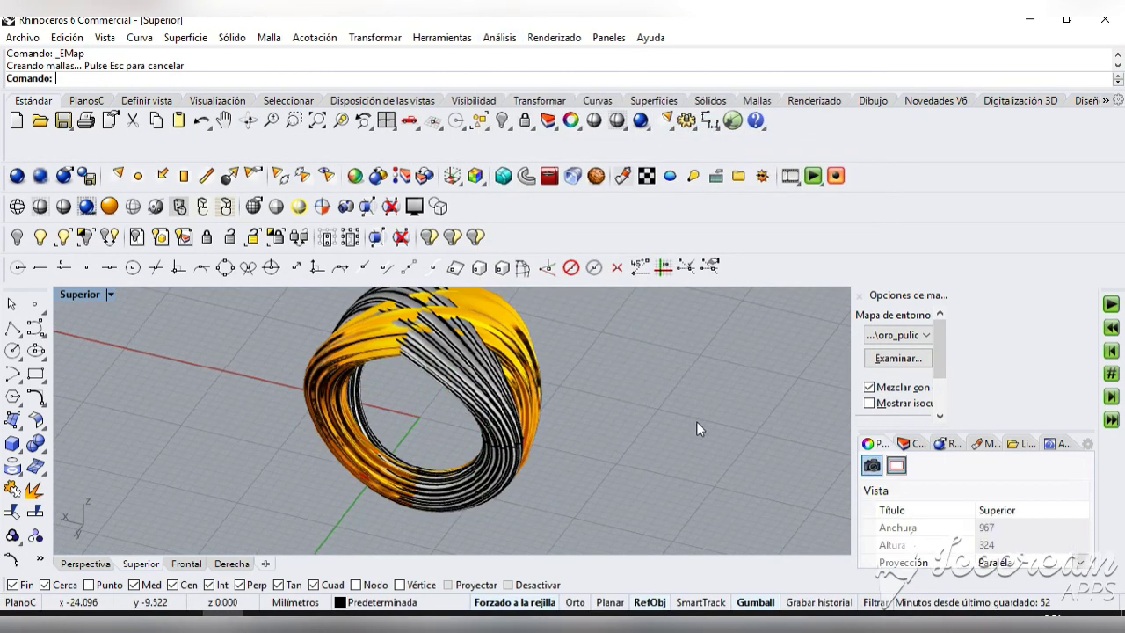
Examine how the two crossed rings overlap in the four viewports and in a rotated Superior view.
{"action": "left_click", "coordinate": [386, 121]}
{"action": "left_click", "coordinate": [467, 366]}
{"action": "double_click", "coordinate": [83, 297]}
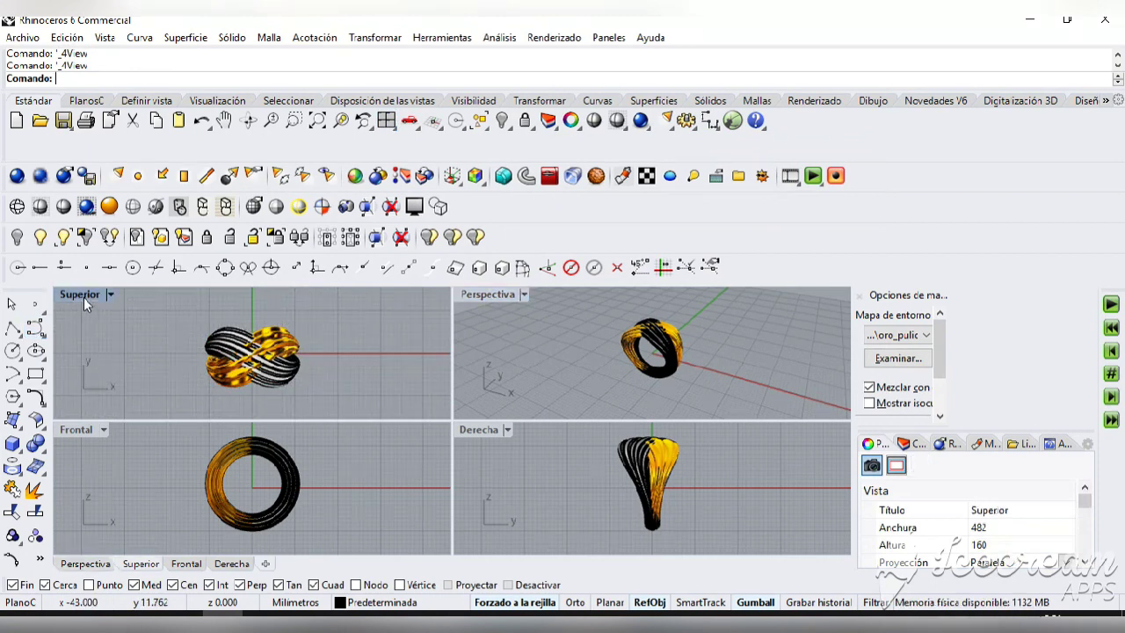
{"action": "left_click", "coordinate": [248, 120]}
{"action": "left_click_drag", "start_coordinate": [278, 427], "coordinate": [265, 493]}
{"action": "left_click", "coordinate": [387, 120]}
{"action": "double_click", "coordinate": [80, 295]}
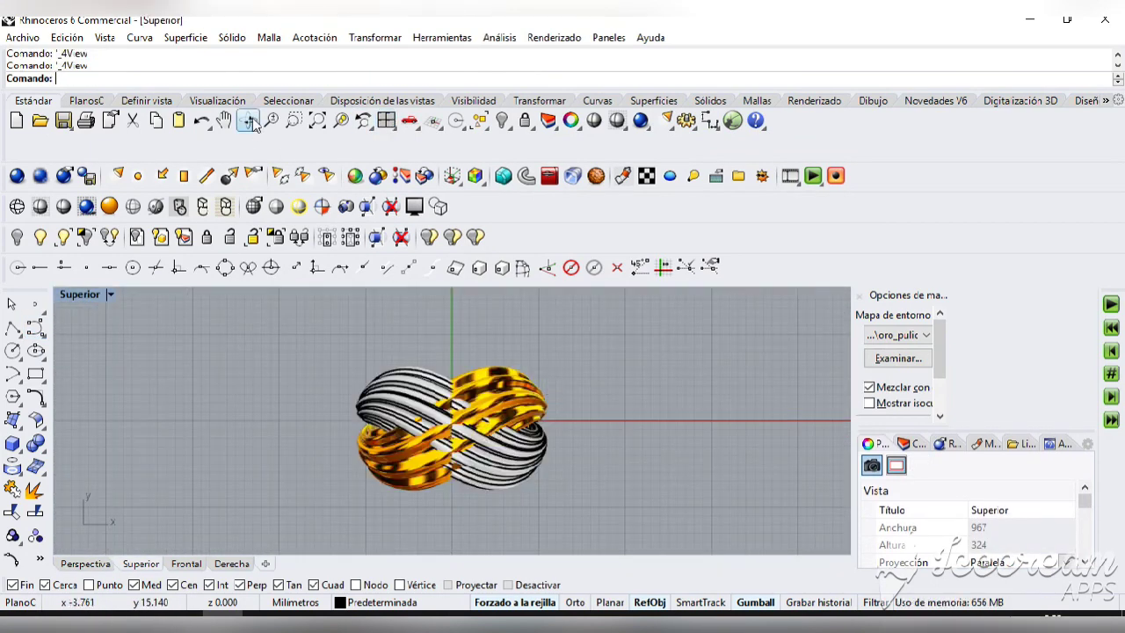
Create a CageEdit cage around the gold ring with 4 points per direction, degree 3 and Global region.
{"action": "left_click", "coordinate": [510, 404]}
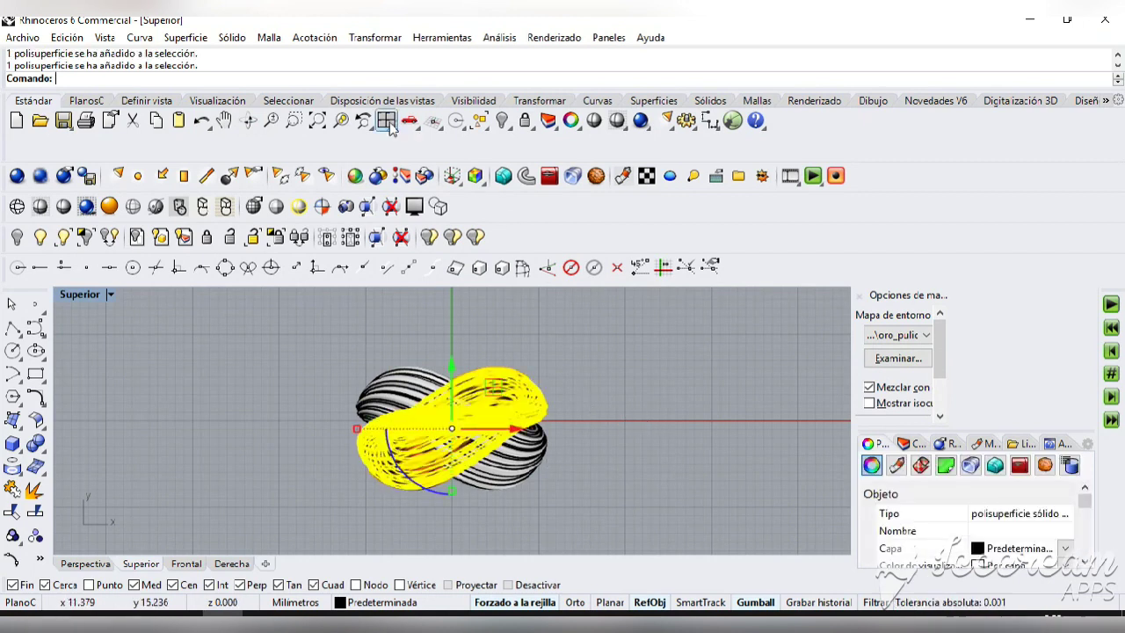
{"action": "left_click", "coordinate": [386, 121]}
{"action": "left_click", "coordinate": [167, 399]}
{"action": "left_click", "coordinate": [386, 121]}
{"action": "left_click", "coordinate": [411, 397]}
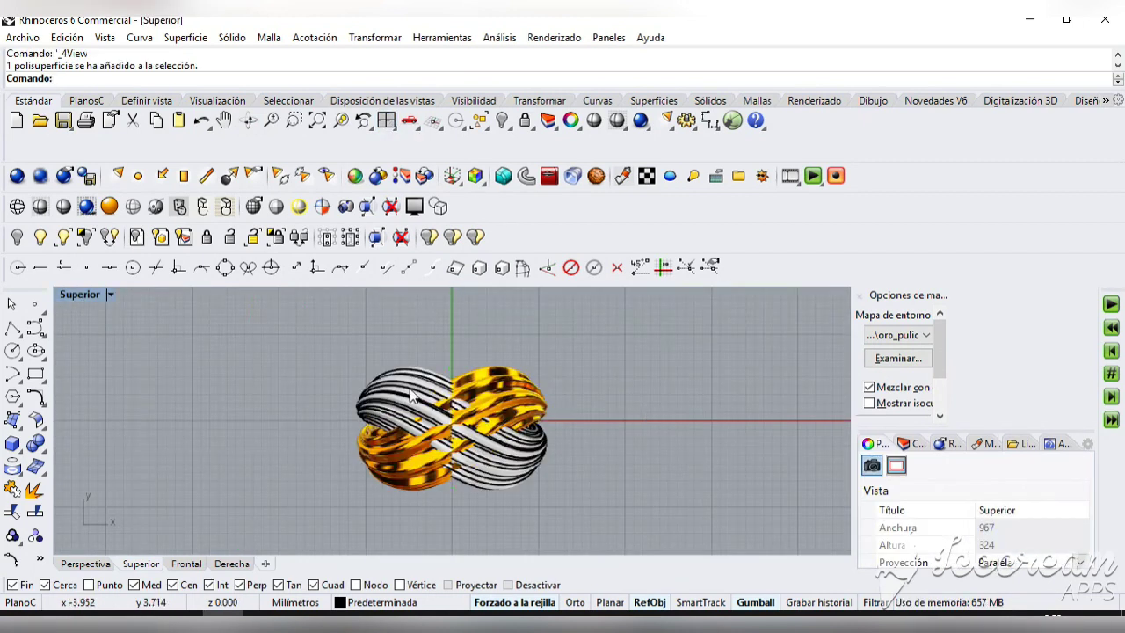
{"action": "key", "text": "Return"}
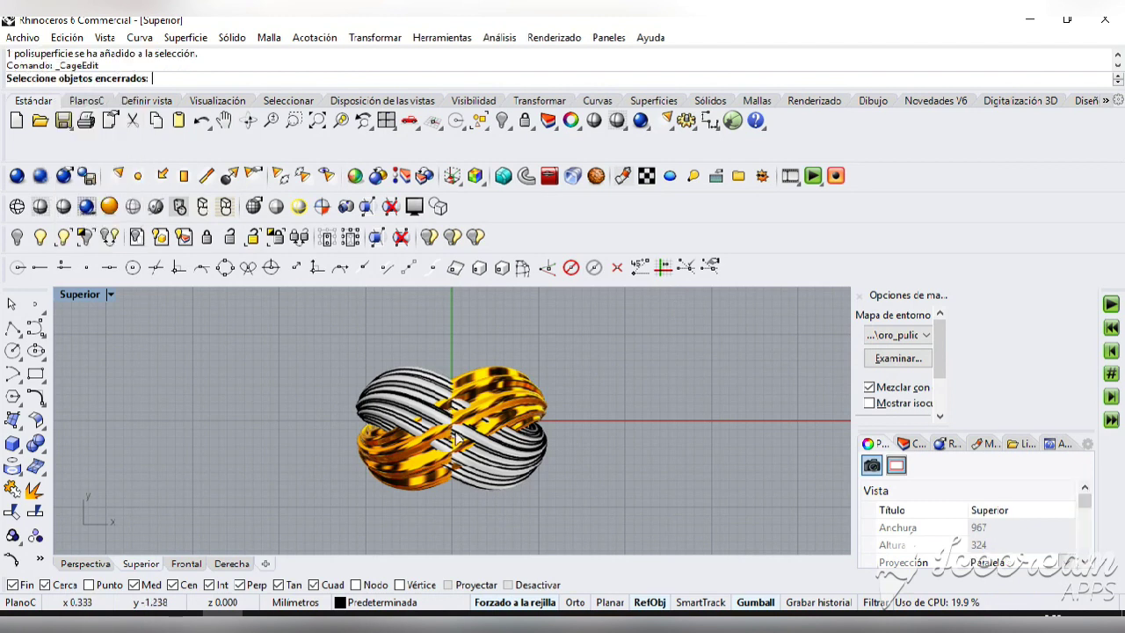
{"action": "key", "text": "Return"}
{"action": "key", "text": "Return"}
{"action": "key", "text": "Return"}
{"action": "key", "text": "Return"}
Select the gold ring plus the upper-middle and second-row outer cage points in Frontal, and raise the selection 2 mm.
{"action": "double_click", "coordinate": [80, 295]}
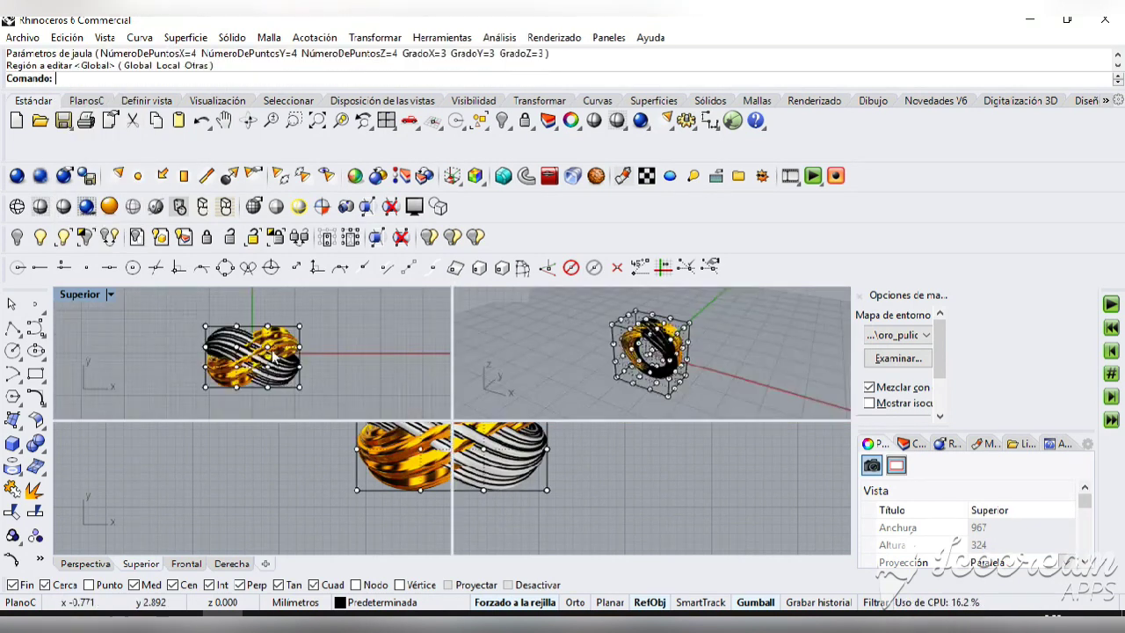
{"action": "double_click", "coordinate": [75, 430]}
{"action": "left_click", "coordinate": [384, 125]}
{"action": "left_click", "coordinate": [384, 126]}
{"action": "left_click", "coordinate": [286, 358]}
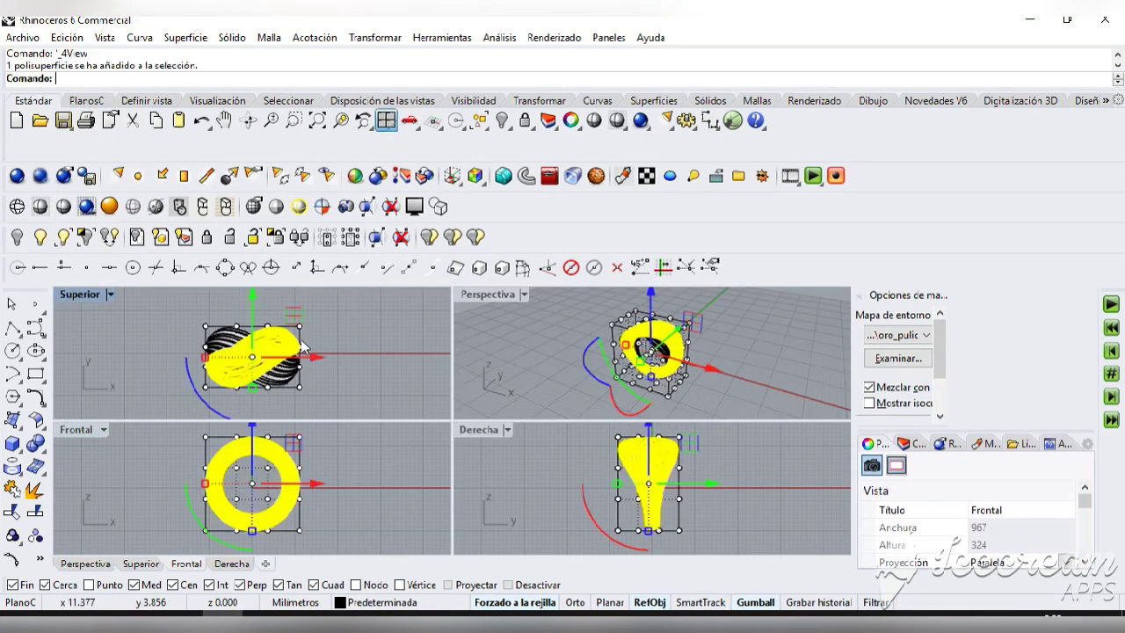
{"action": "double_click", "coordinate": [81, 428]}
{"action": "scroll", "coordinate": [481, 319], "scroll_direction": "up", "scroll_amount": 4}
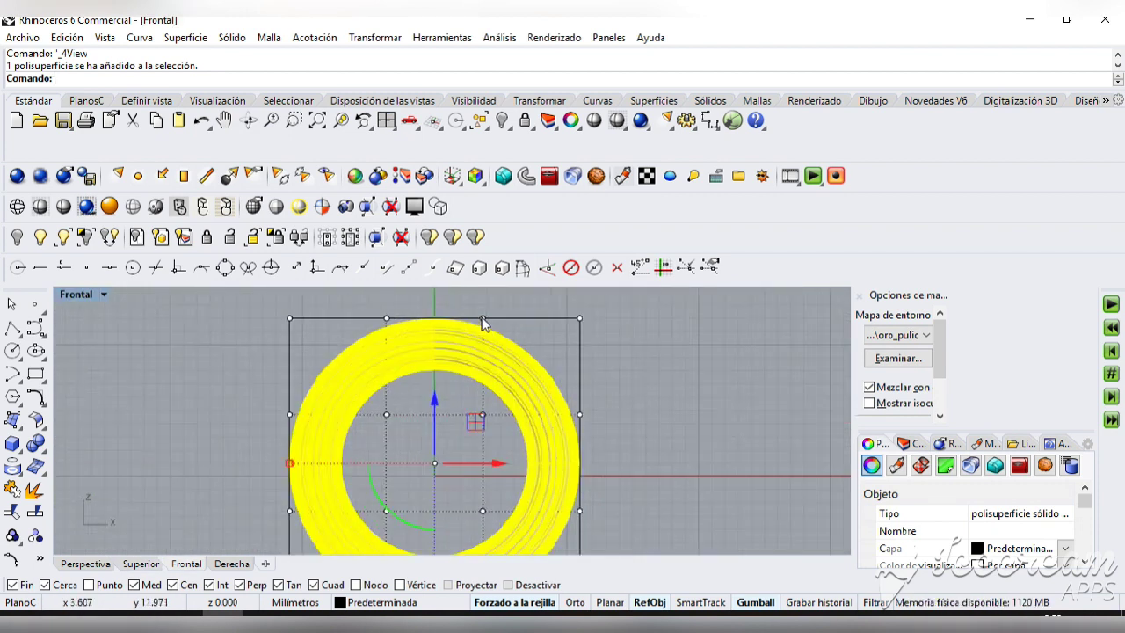
{"action": "left_click", "coordinate": [483, 318], "text": "shift"}
{"action": "left_click", "coordinate": [504, 358]}
{"action": "left_click", "coordinate": [385, 319], "text": "shift"}
{"action": "left_click", "coordinate": [431, 360]}
{"action": "left_click", "coordinate": [579, 414], "text": "shift"}
{"action": "left_click", "coordinate": [667, 457]}
{"action": "left_click", "coordinate": [290, 414], "text": "shift"}
{"action": "left_click", "coordinate": [365, 458]}
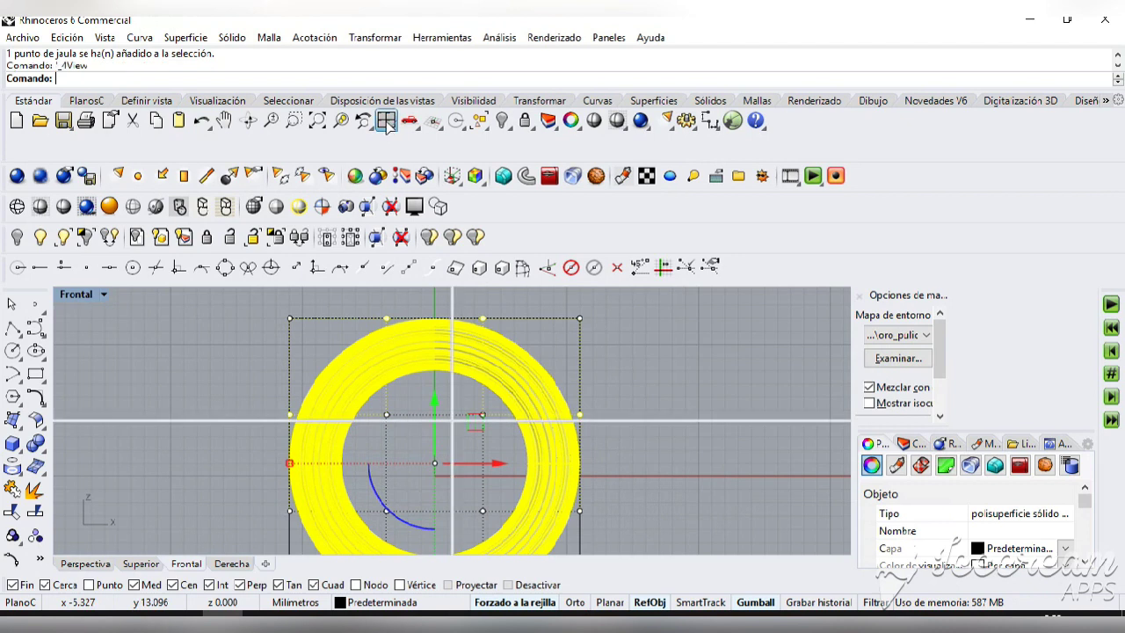
{"action": "left_click", "coordinate": [386, 126]}
{"action": "double_click", "coordinate": [91, 430]}
{"action": "left_click", "coordinate": [224, 122]}
{"action": "left_click_drag", "start_coordinate": [293, 339], "coordinate": [294, 395]}
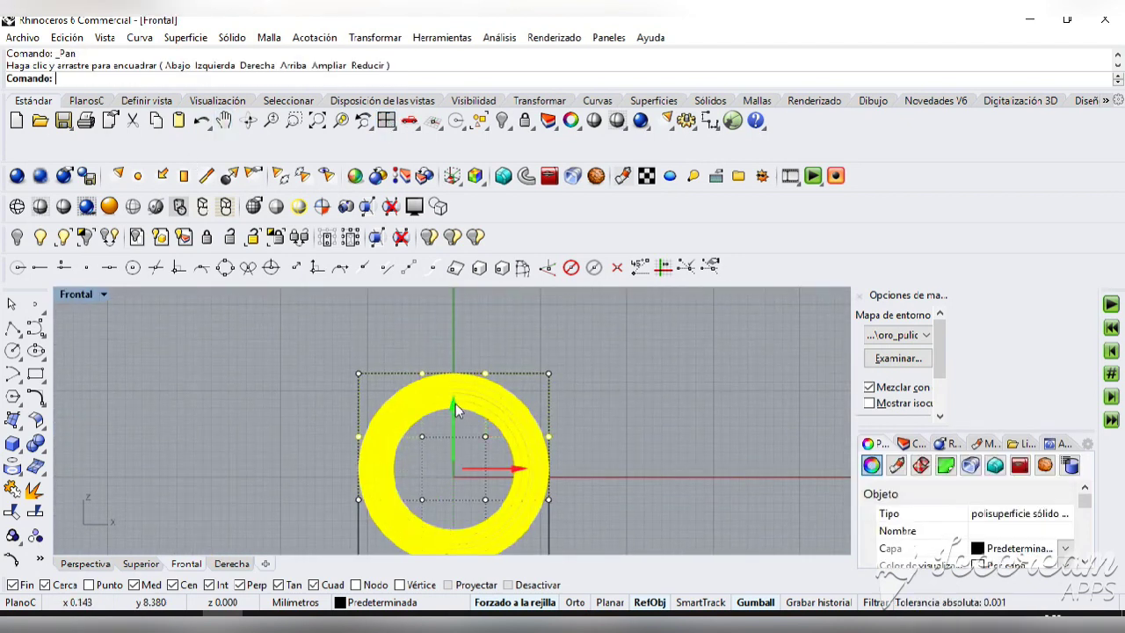
{"action": "left_click_drag", "start_coordinate": [455, 403], "coordinate": [456, 400]}
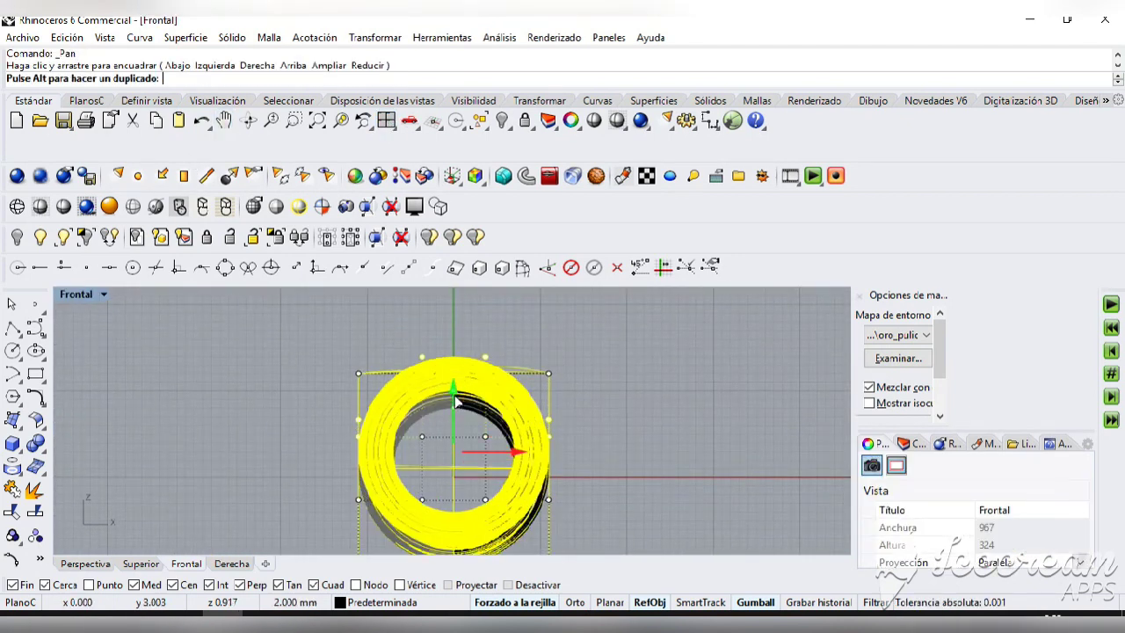
{"action": "scroll", "coordinate": [643, 424], "scroll_direction": "down", "scroll_amount": 1}
{"action": "left_click", "coordinate": [649, 428]}
Select the control cage around the gold ring and delete it.
{"action": "left_click", "coordinate": [387, 125]}
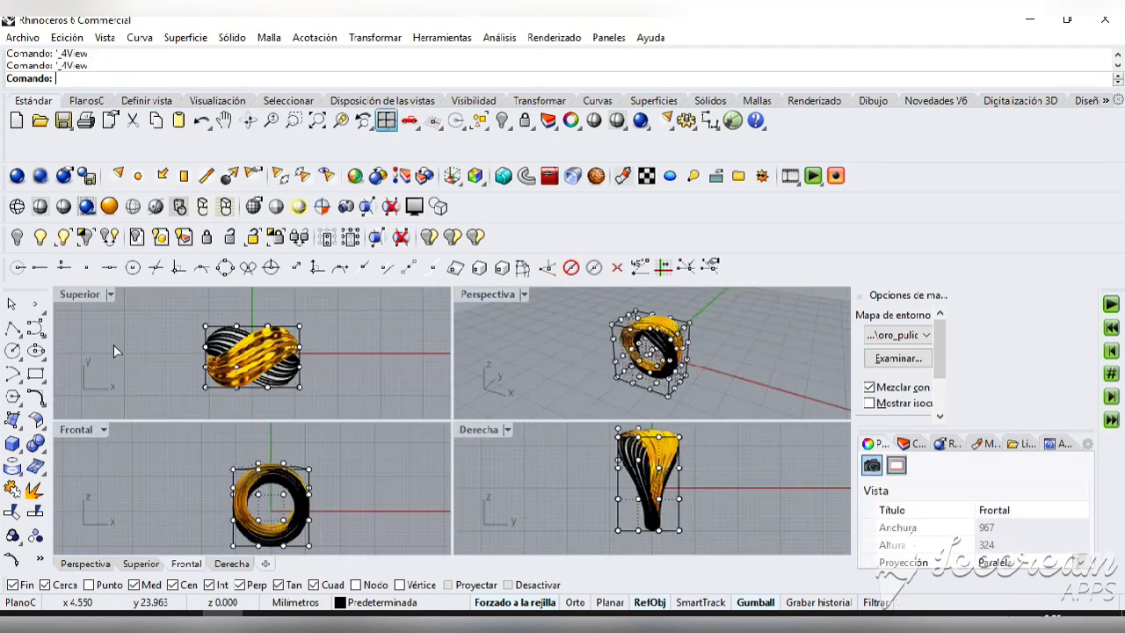
{"action": "key", "text": "Escape"}
{"action": "left_click", "coordinate": [259, 336]}
{"action": "left_click", "coordinate": [347, 326]}
{"action": "left_click", "coordinate": [236, 326]}
{"action": "key", "text": "Delete"}
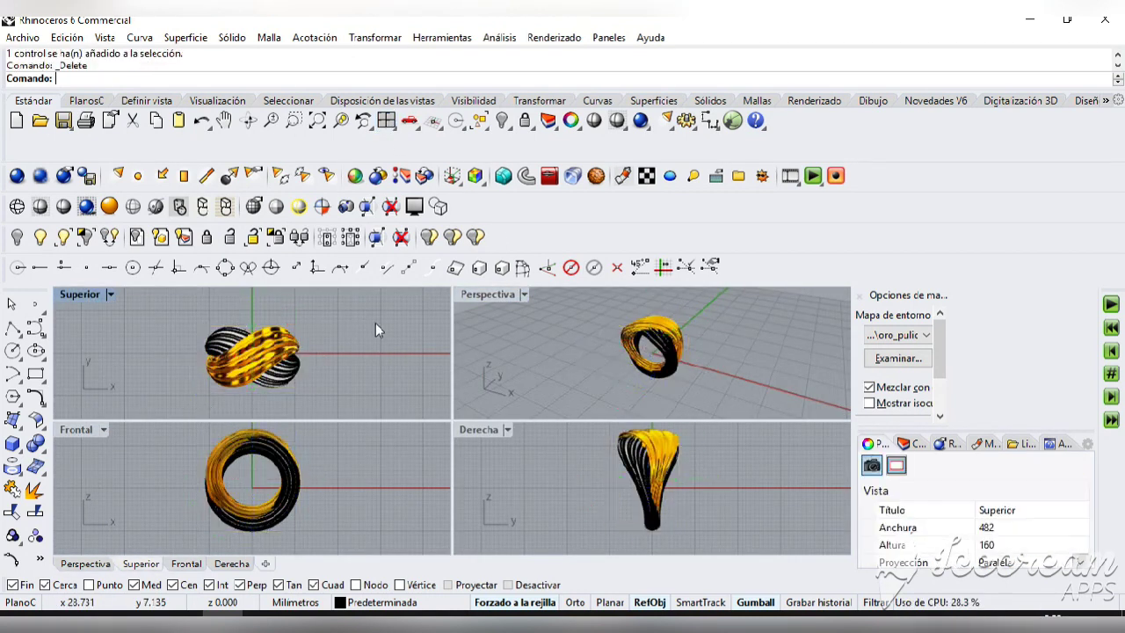
Maximise Perspectiva and inspect the crossed rings from all sides with the turntable at speed -30.
{"action": "double_click", "coordinate": [511, 298]}
{"action": "right_click_drag", "start_coordinate": [566, 359], "coordinate": [443, 503]}
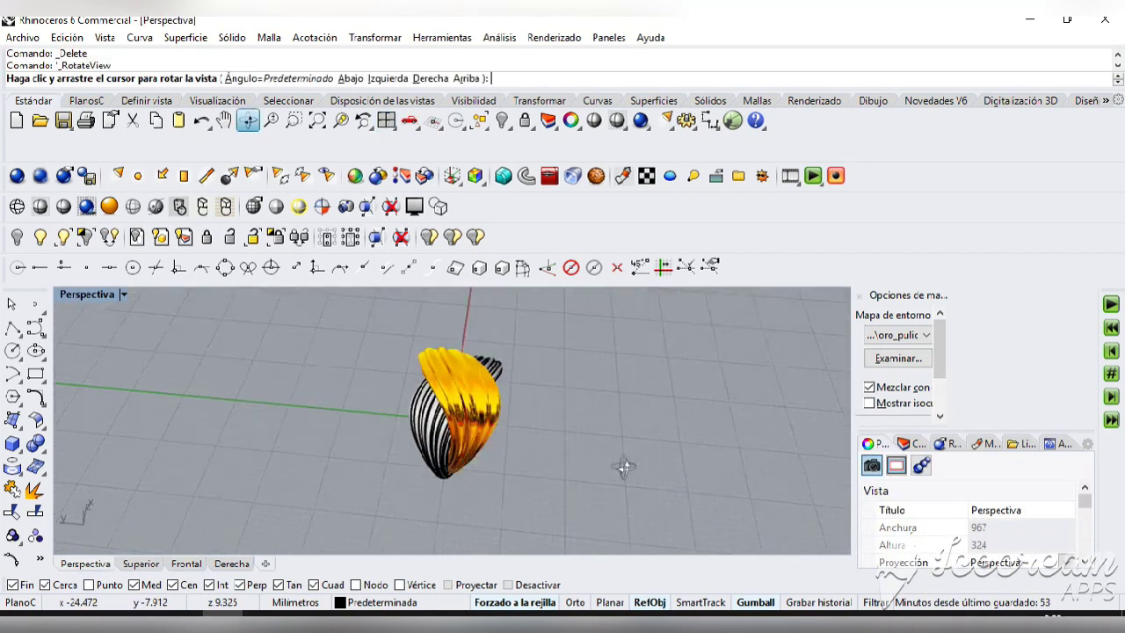
{"action": "right_click_drag", "start_coordinate": [624, 466], "coordinate": [642, 381]}
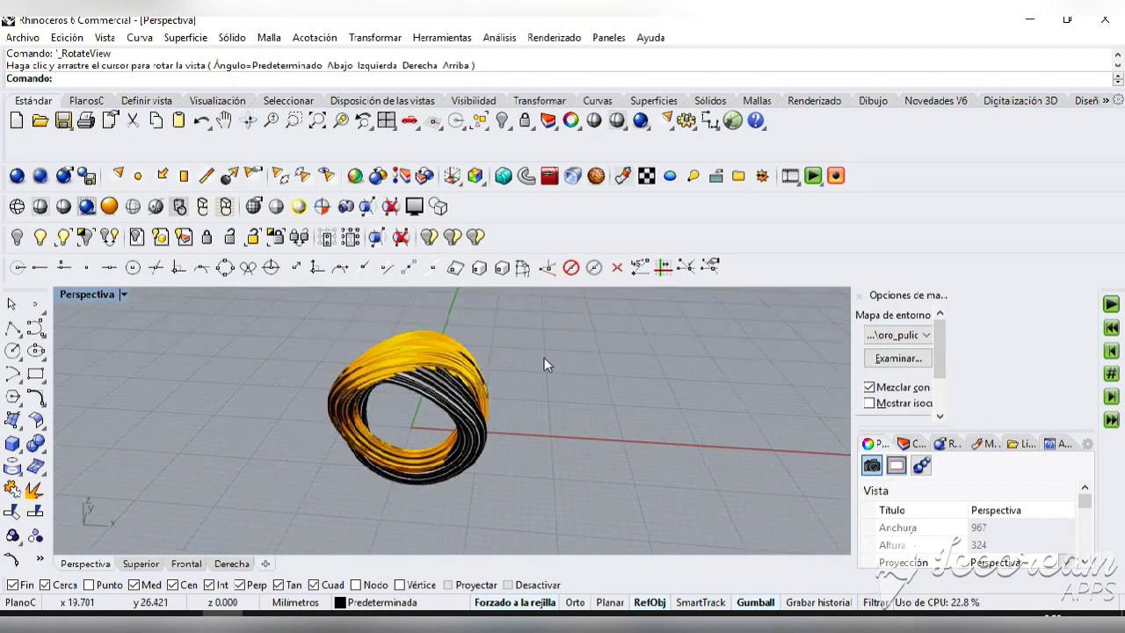
{"action": "left_click", "coordinate": [813, 176]}
{"action": "left_click_drag", "start_coordinate": [912, 67], "coordinate": [891, 70]}
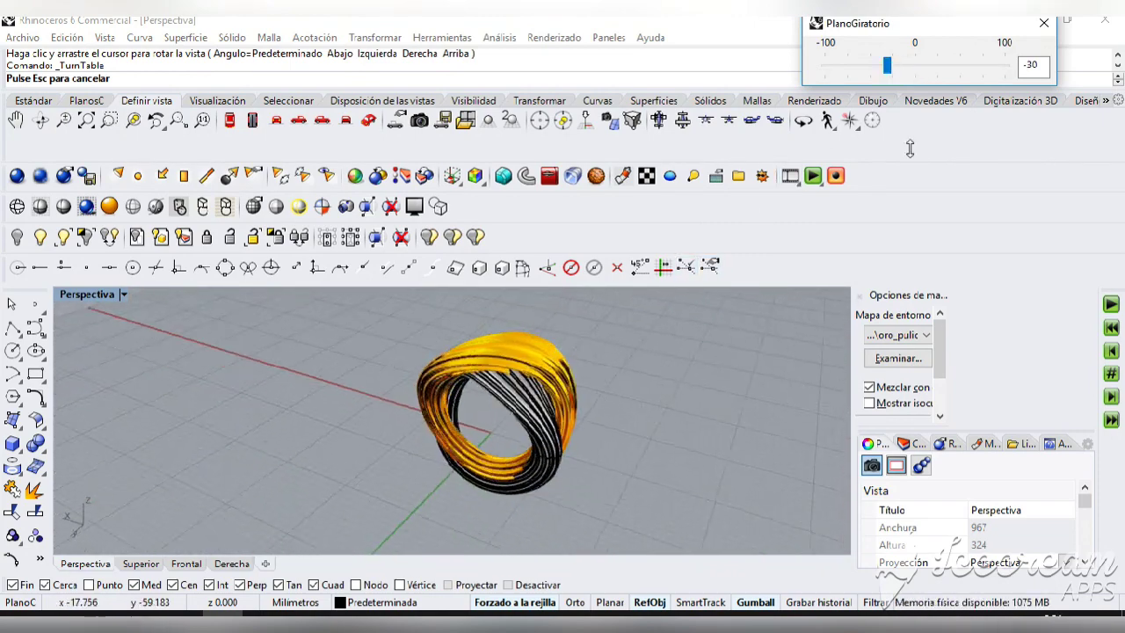
{"action": "key", "text": "Escape"}
Copy both crossed rings together and place the copy beside the original in Perspectiva.
{"action": "left_click_drag", "start_coordinate": [591, 367], "coordinate": [419, 416]}
{"action": "left_click", "coordinate": [40, 558]}
{"action": "left_click", "coordinate": [163, 352]}
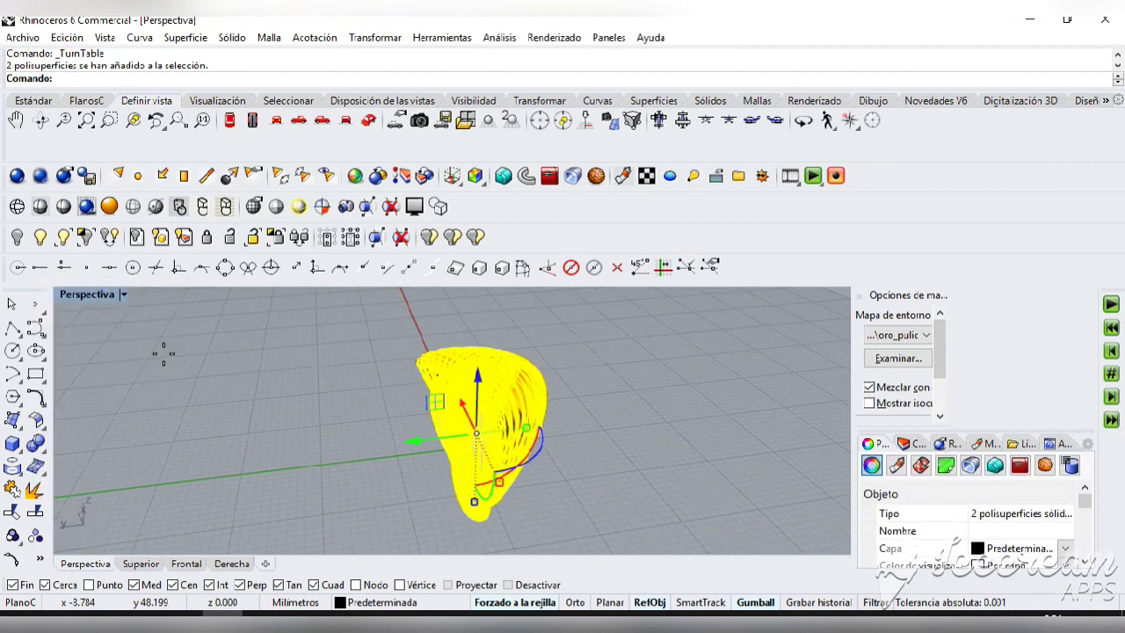
{"action": "left_click", "coordinate": [515, 419]}
{"action": "left_click", "coordinate": [305, 423]}
{"action": "right_click", "coordinate": [357, 467]}
{"action": "left_click", "coordinate": [358, 468]}
Set the display colour of the copy's non-gold ring to Azul.
{"action": "left_click", "coordinate": [288, 440]}
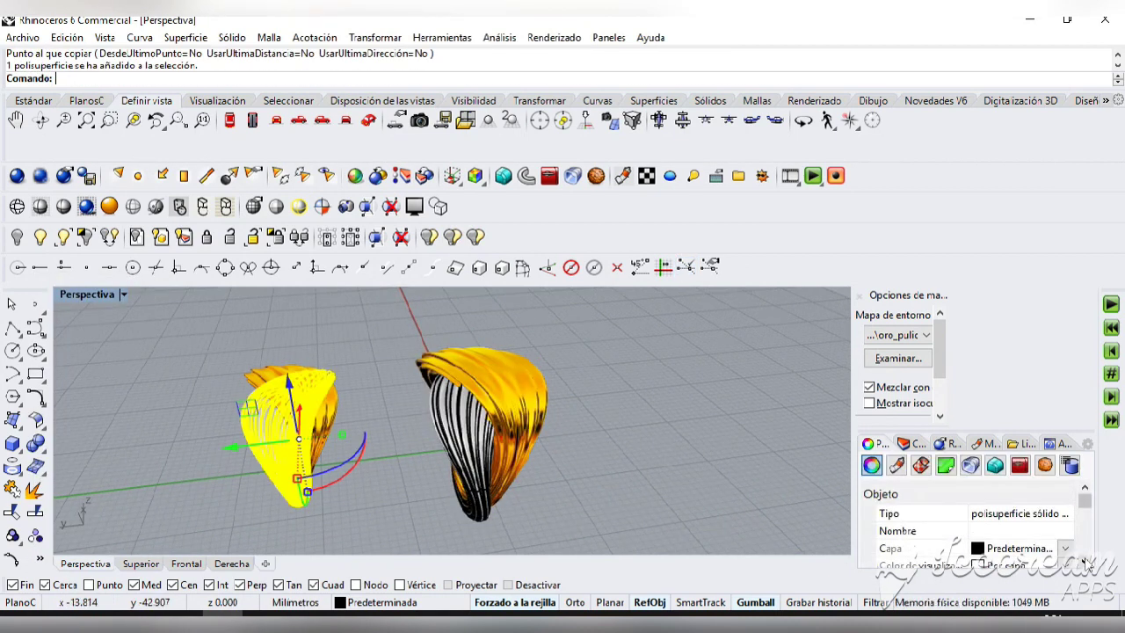
{"action": "scroll", "coordinate": [1073, 514], "scroll_direction": "up", "scroll_amount": 2}
{"action": "left_click", "coordinate": [1066, 507]}
{"action": "left_click", "coordinate": [1002, 460]}
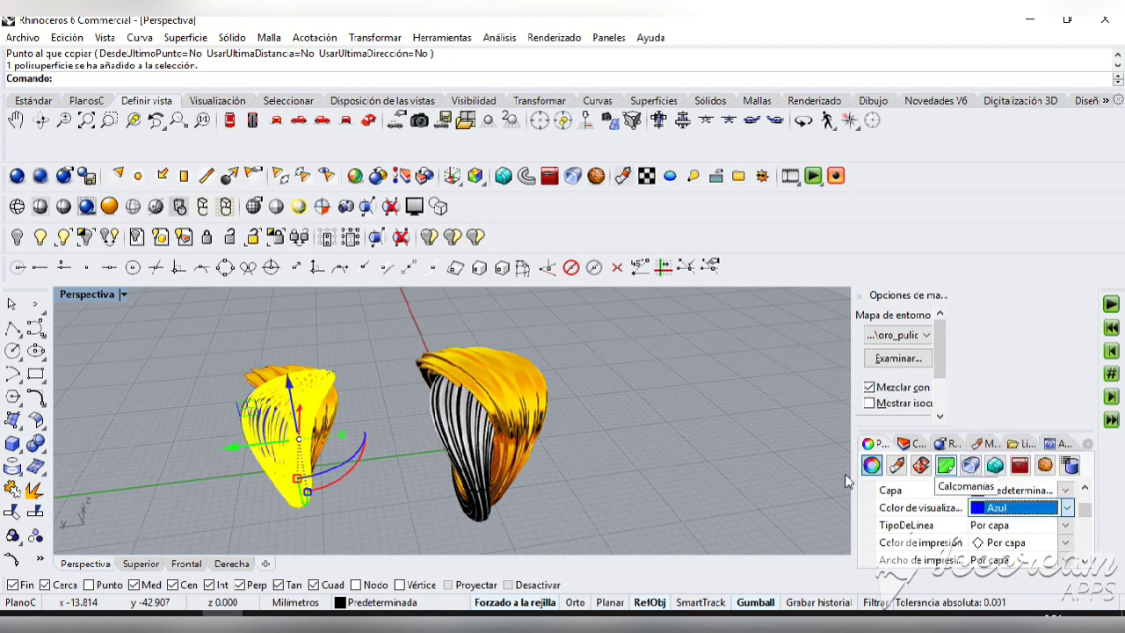
Undo the last gumball transform and group the two rings of the copy.
{"action": "key", "text": "ctrl+z"}
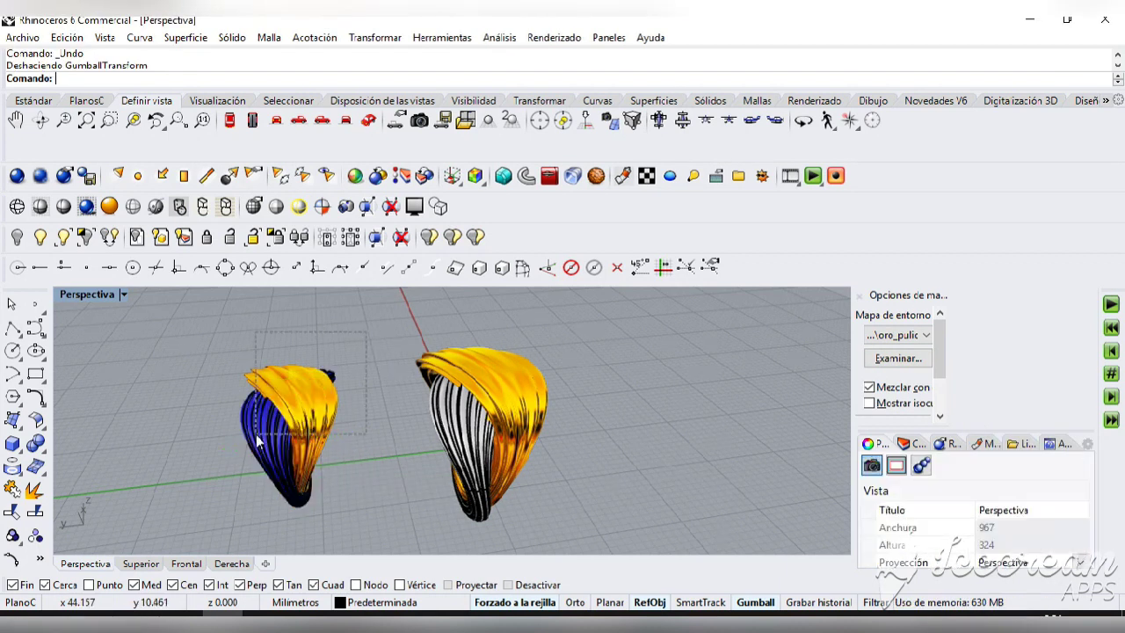
{"action": "left_click", "coordinate": [431, 423]}
{"action": "left_click", "coordinate": [668, 371]}
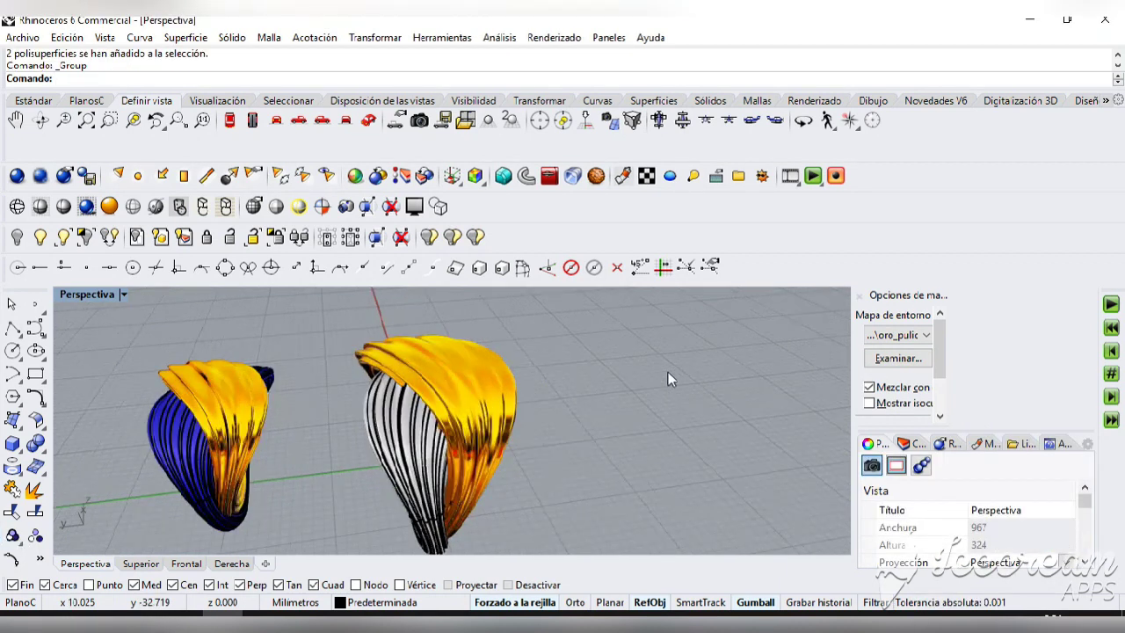
Inspect the original and copied rings with the turntable at speed -29.
{"action": "left_click", "coordinate": [803, 119]}
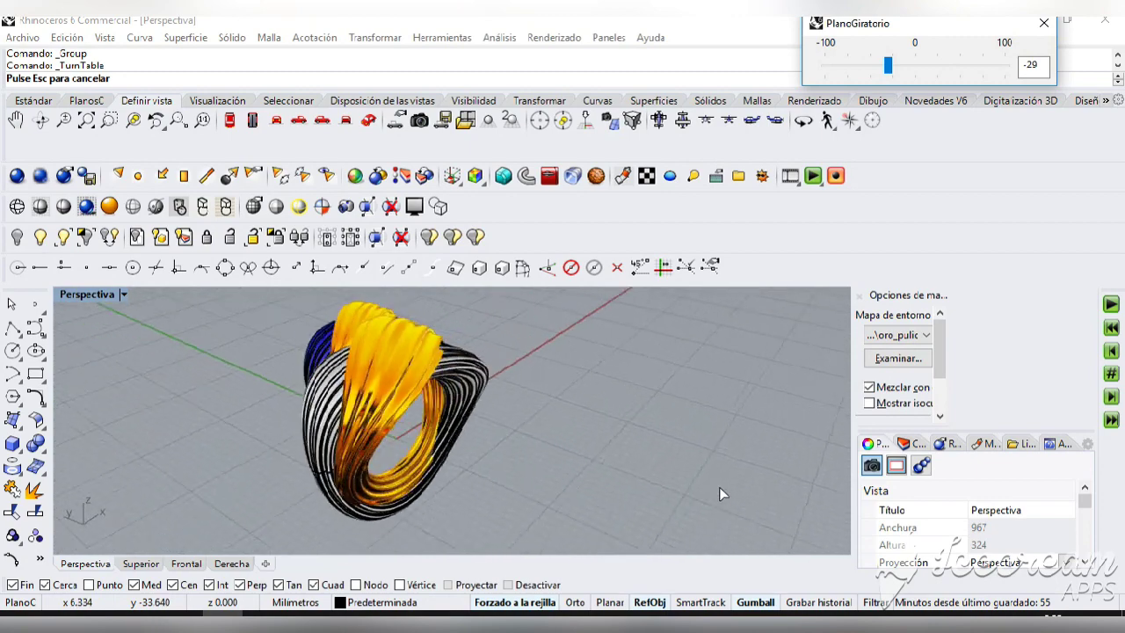
{"action": "left_click", "coordinate": [263, 620]}
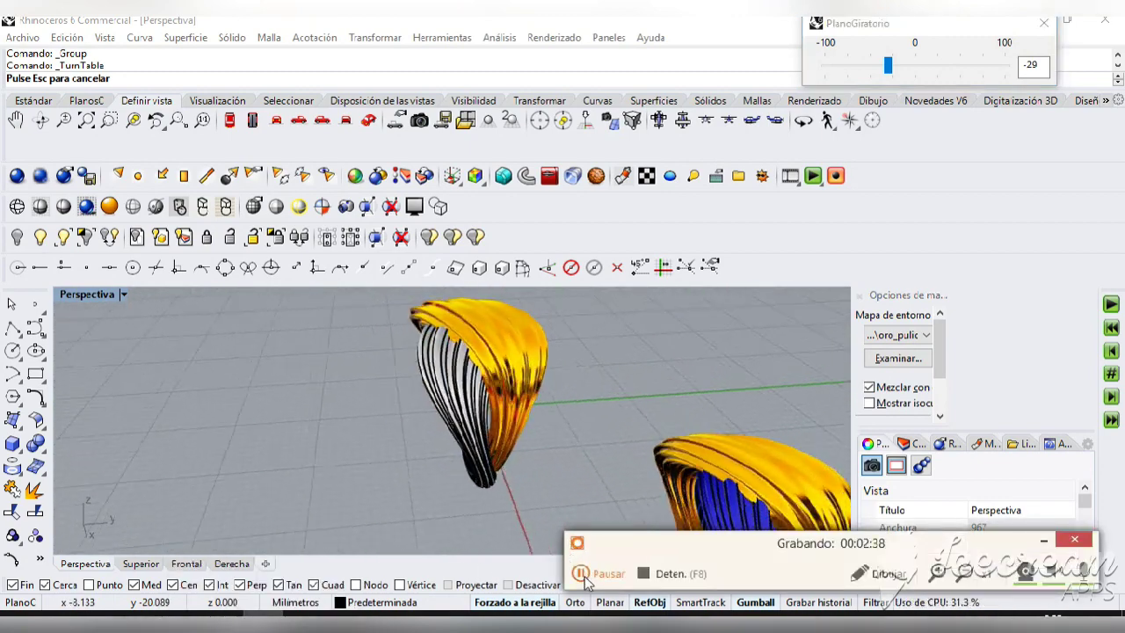